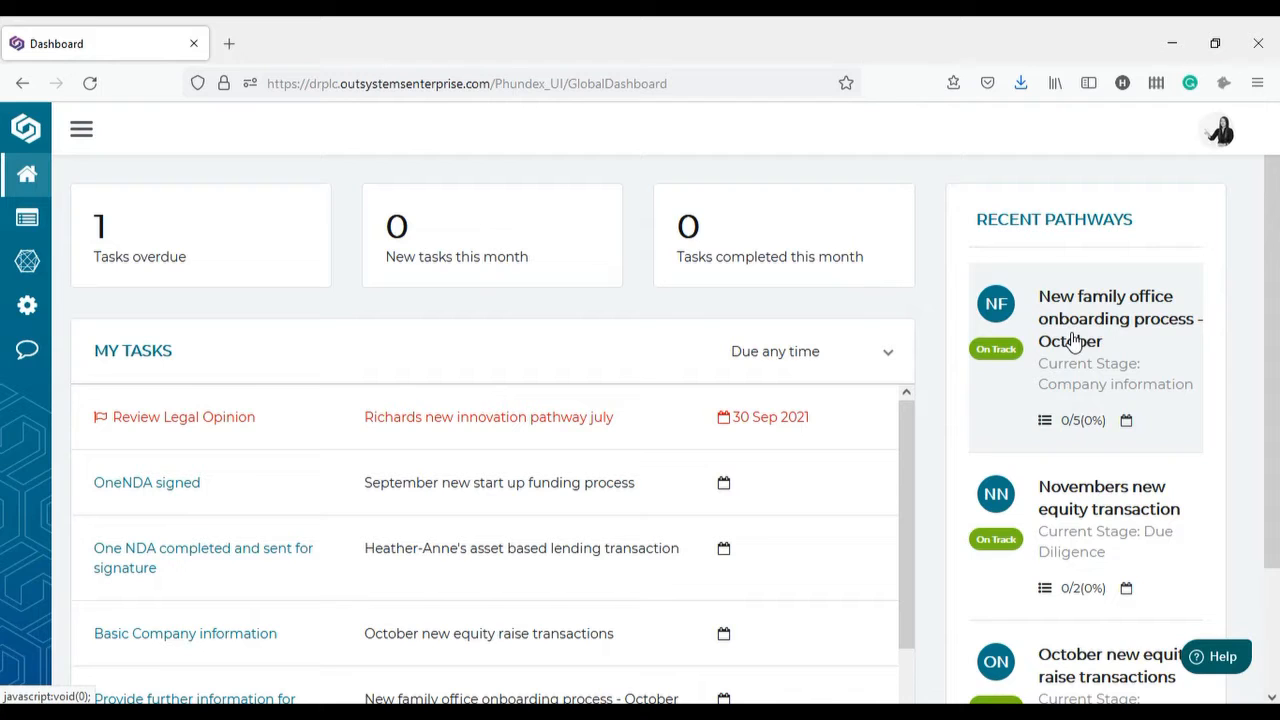
Step: In the October family office onboarding pathway's Venture stage, correct the Review Venture Application task's description to "Review application form or notes from initial meeting"
click(1073, 340)
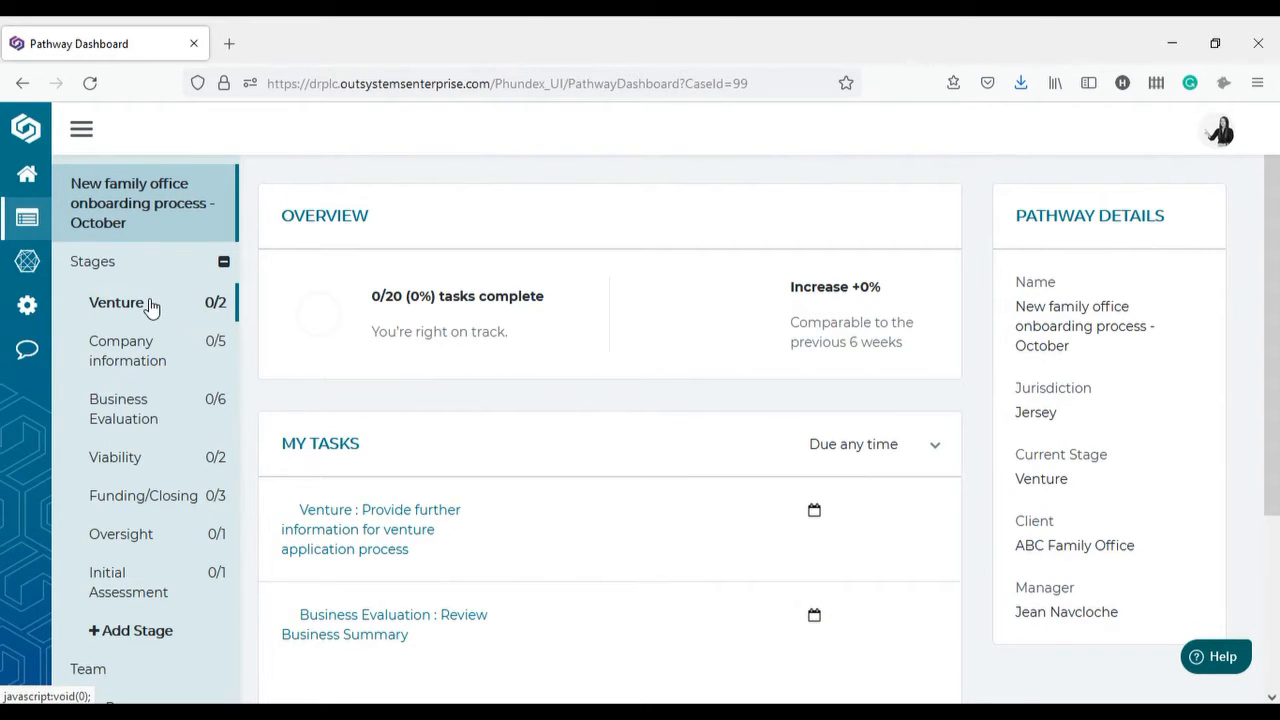
click(115, 305)
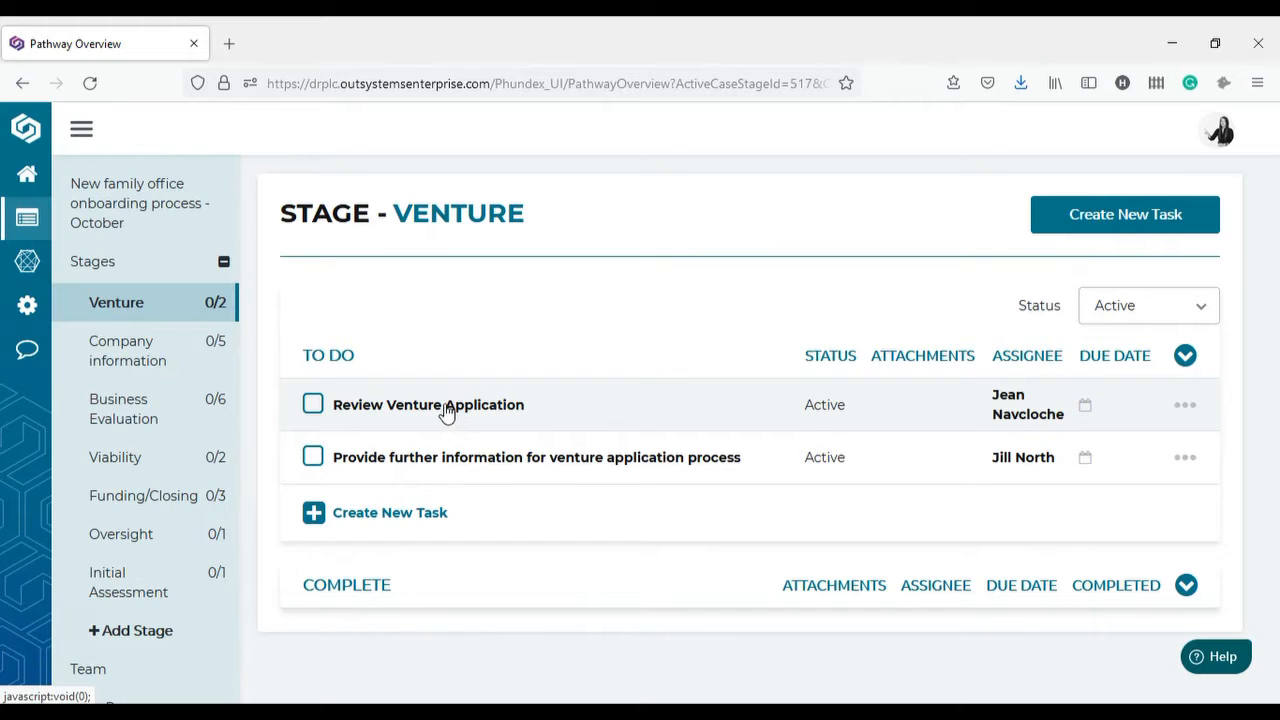
click(1184, 410)
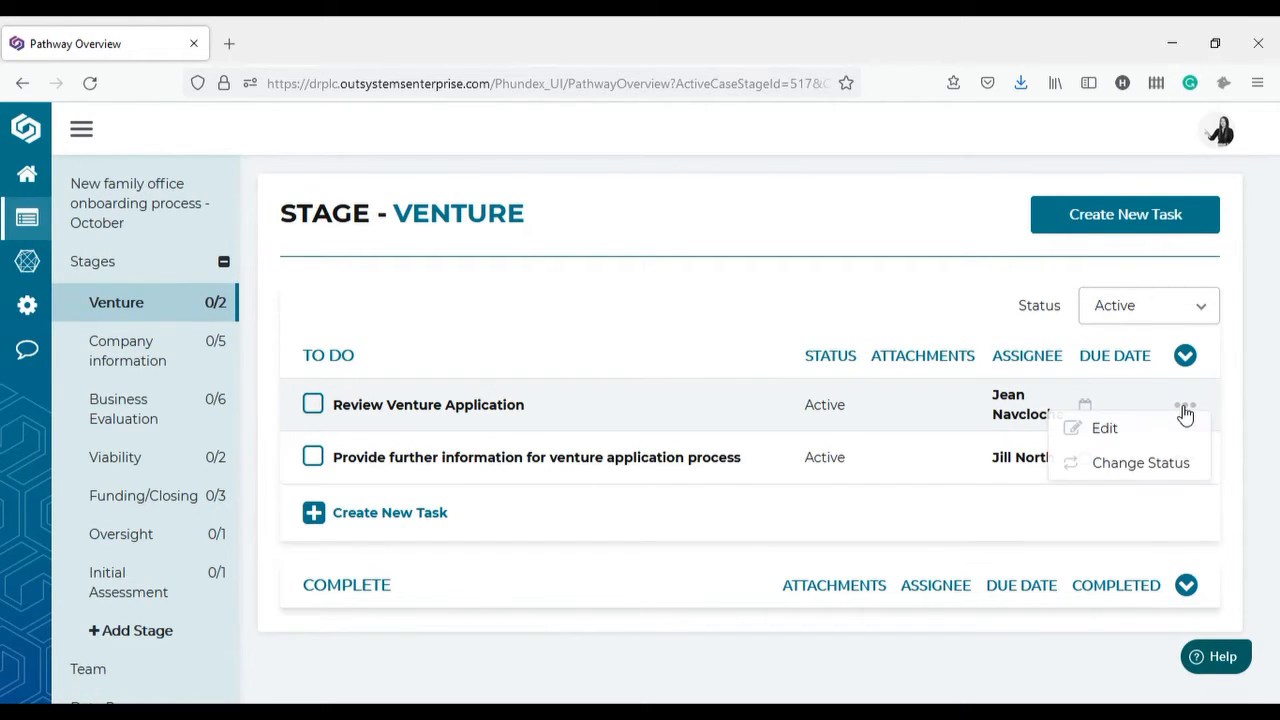
click(1105, 430)
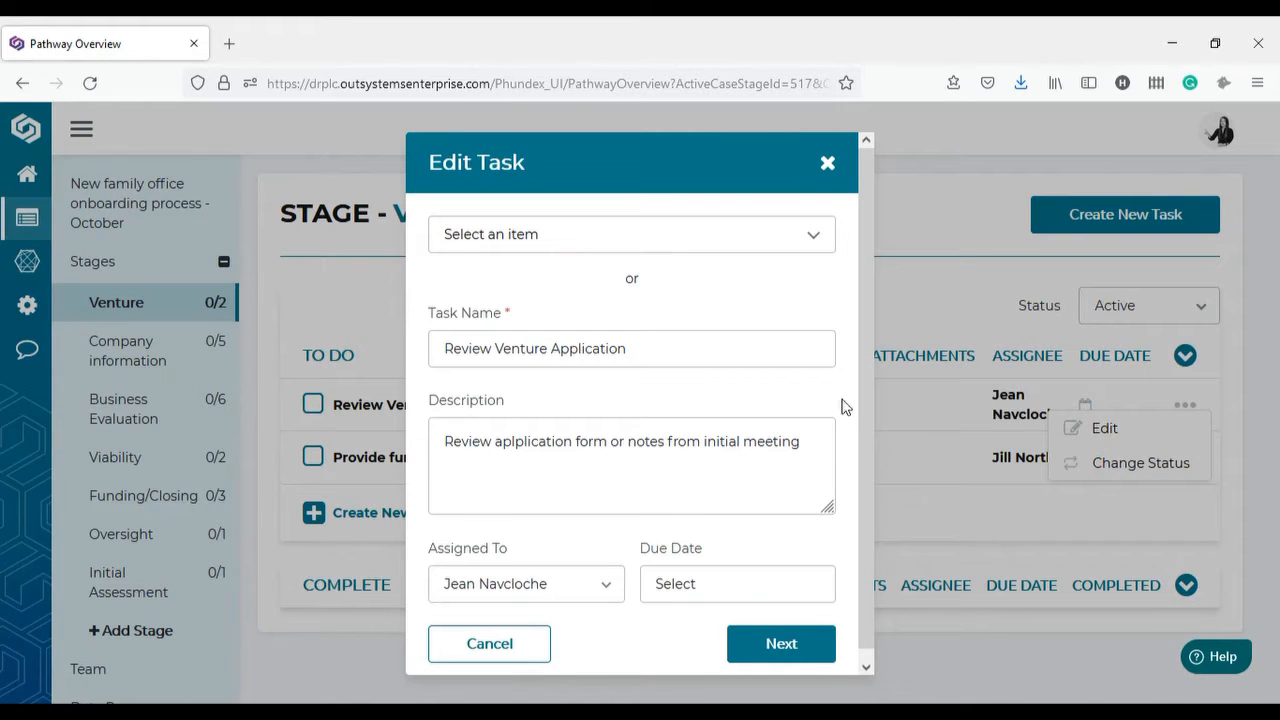
click(516, 441)
key(BackSpace)
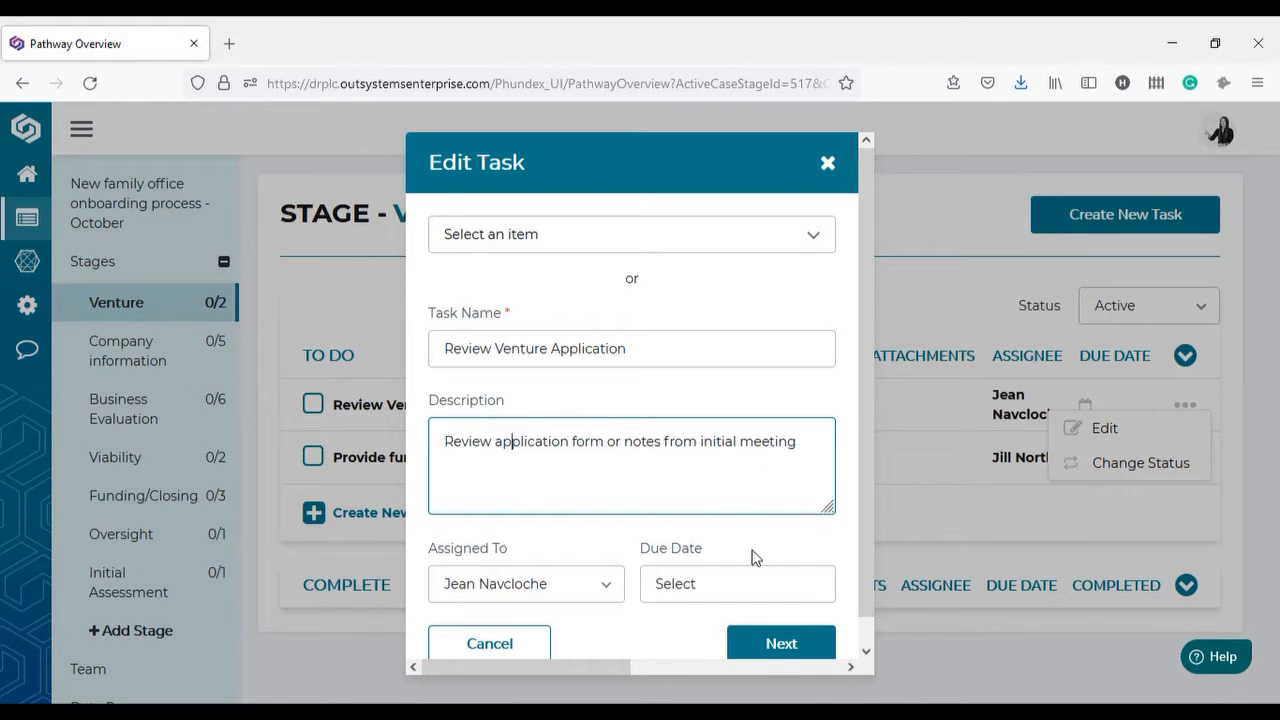
click(788, 648)
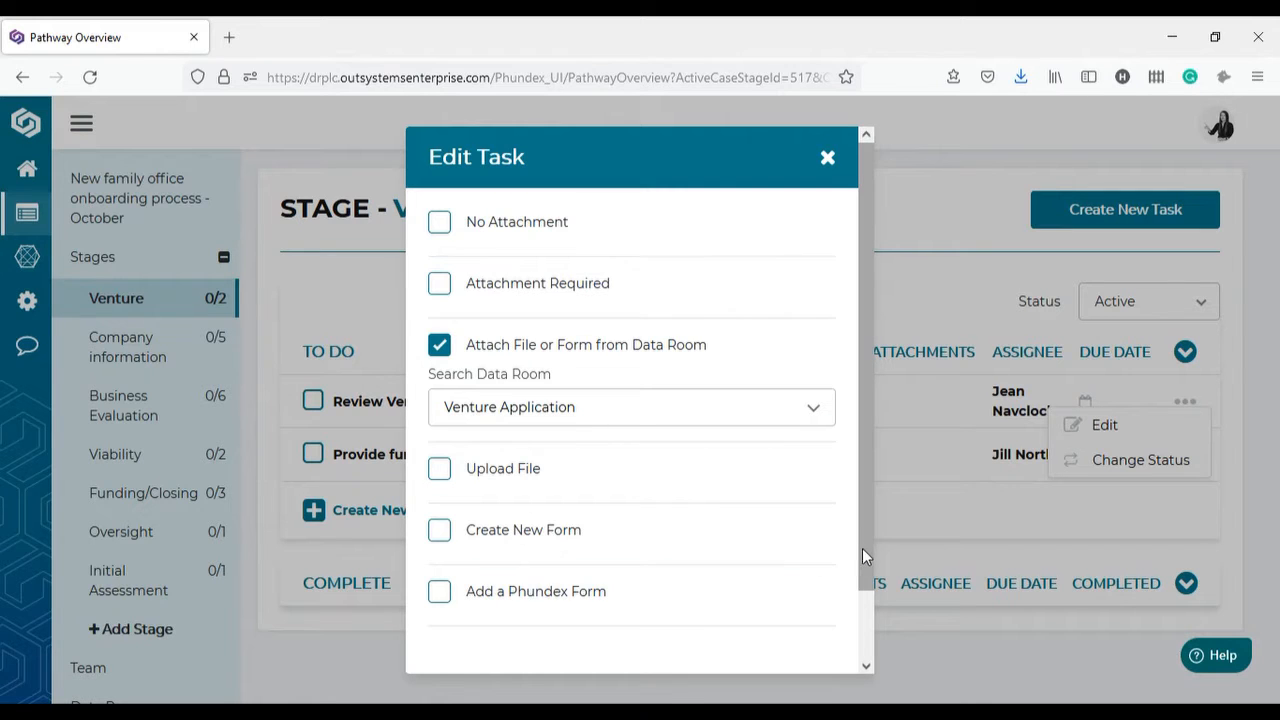
drag(863, 558, 876, 639)
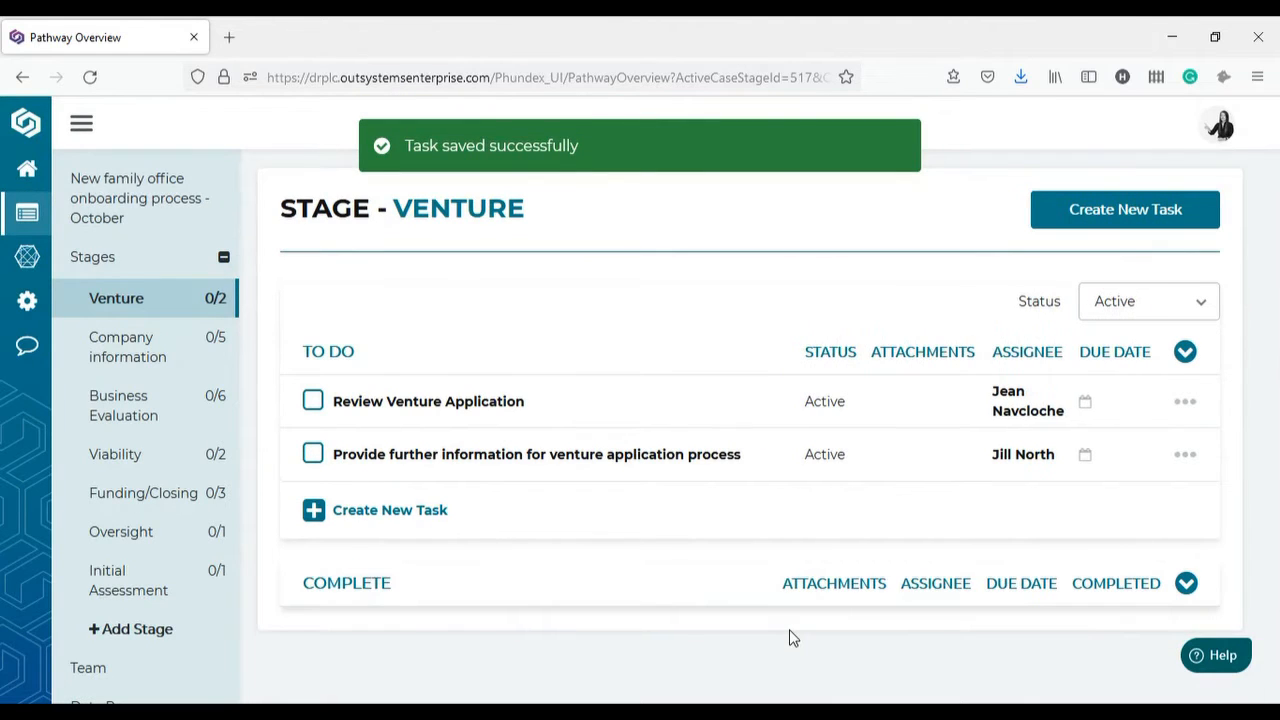
Step: Open the Review Venture Application task and look through the fields of its attached Venture Application form
click(370, 410)
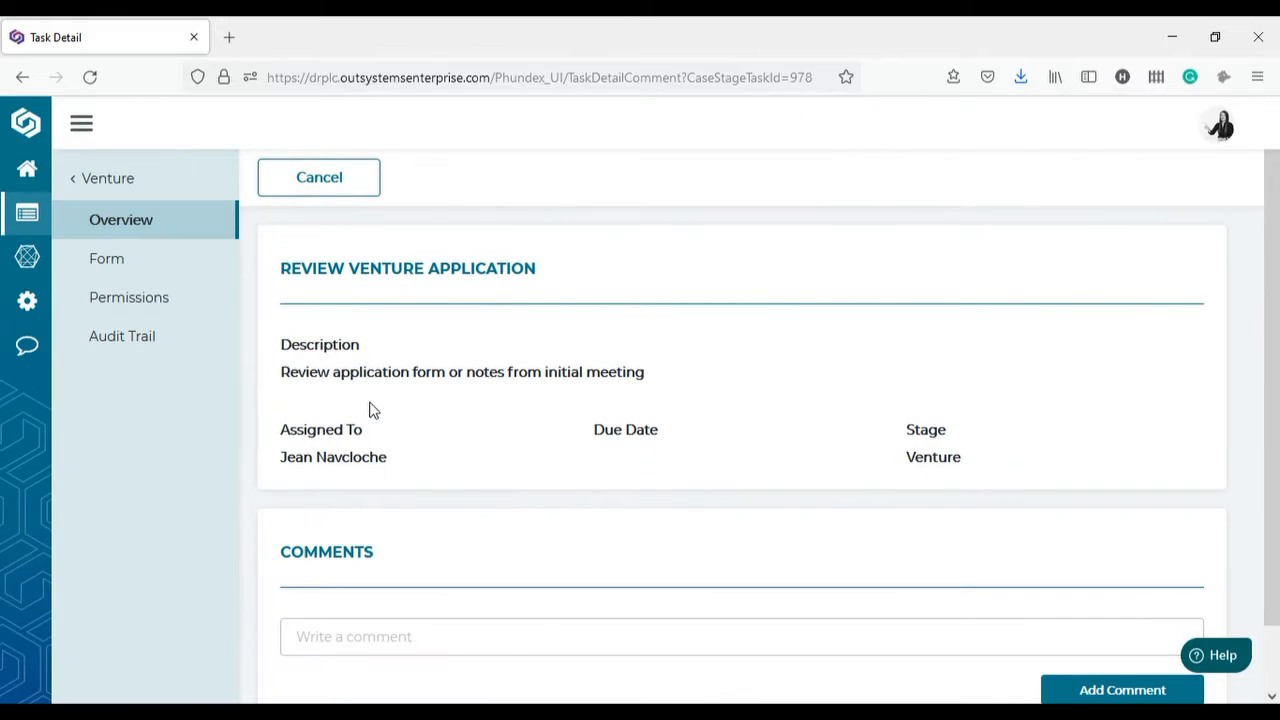
click(95, 261)
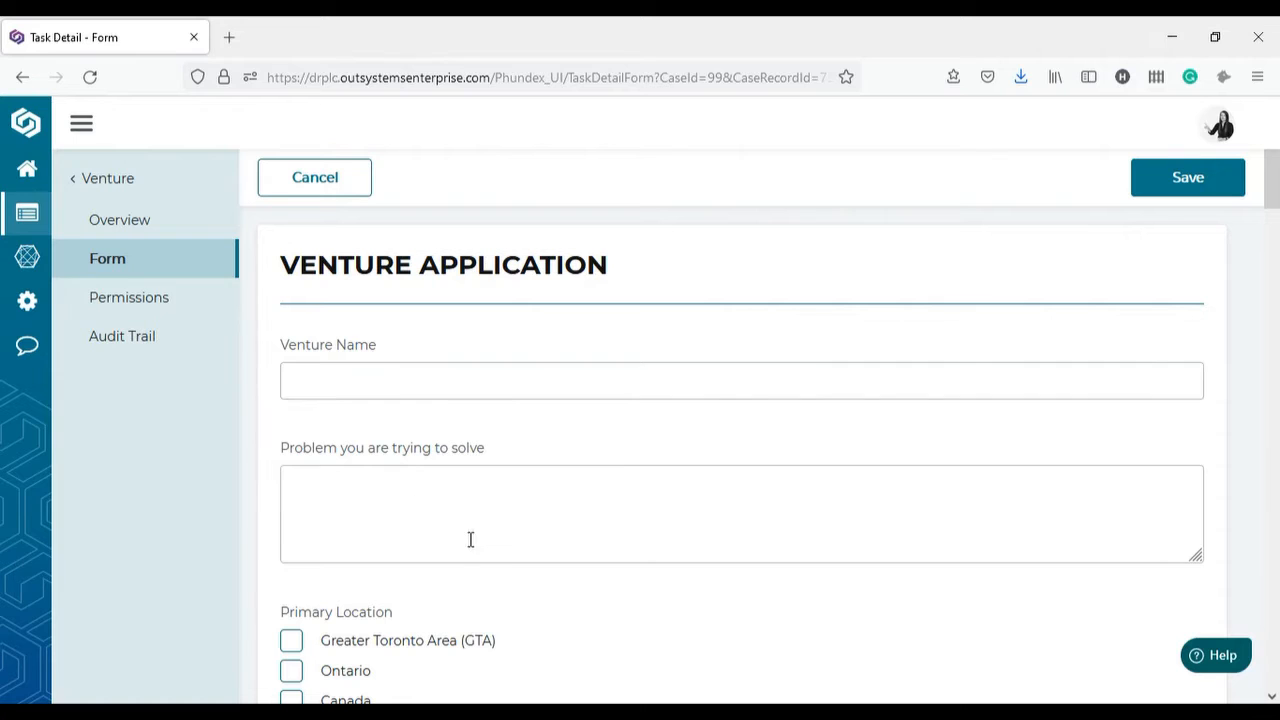
scroll(484, 531, down, 2)
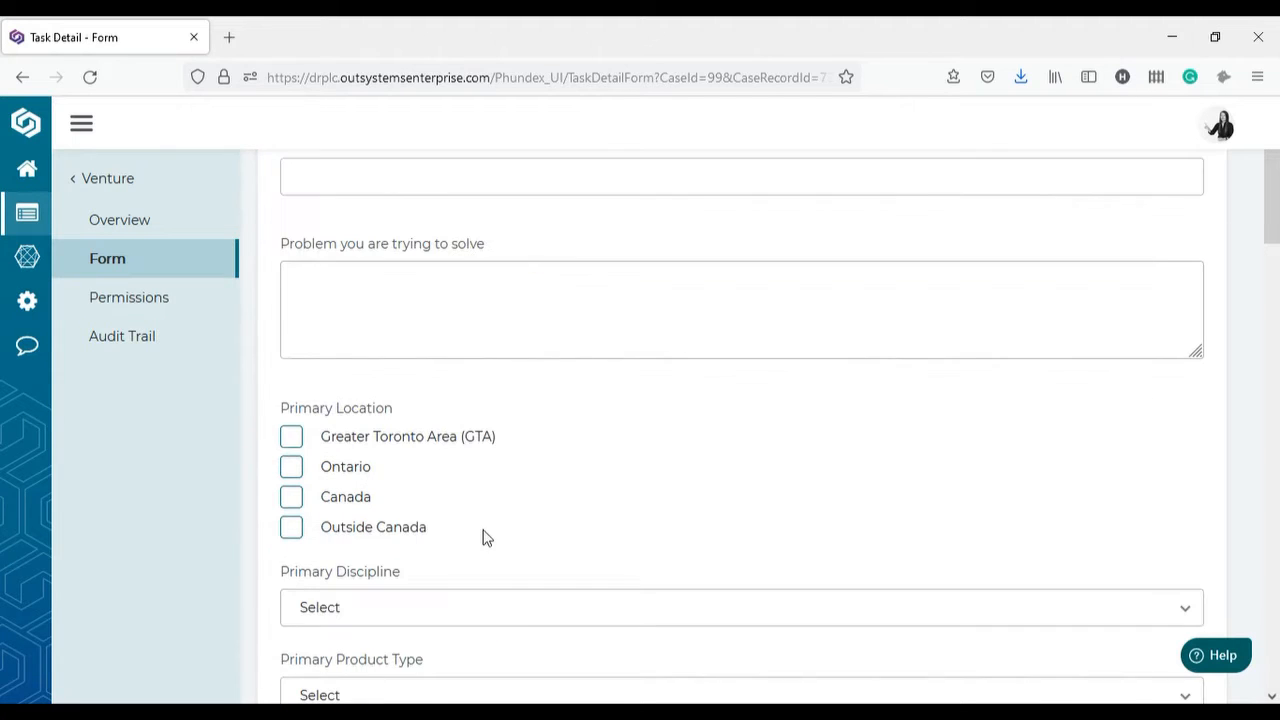
scroll(497, 471, down, 3)
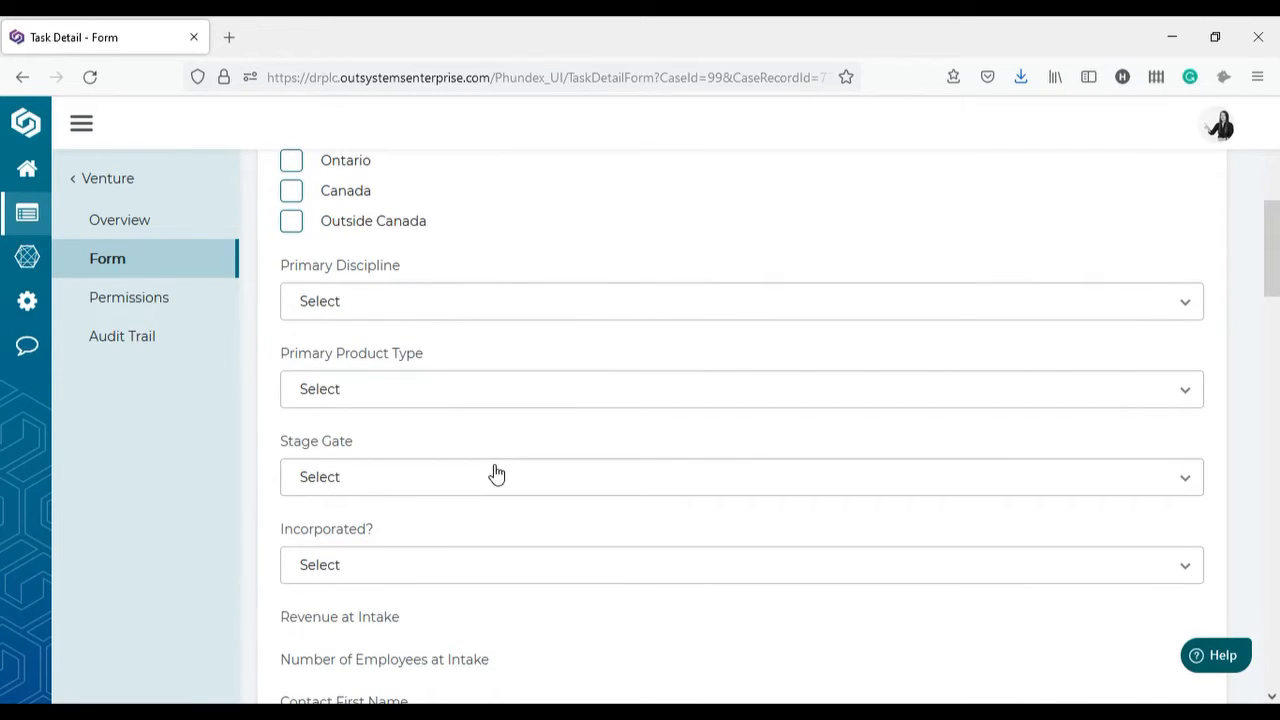
scroll(497, 472, down, 3)
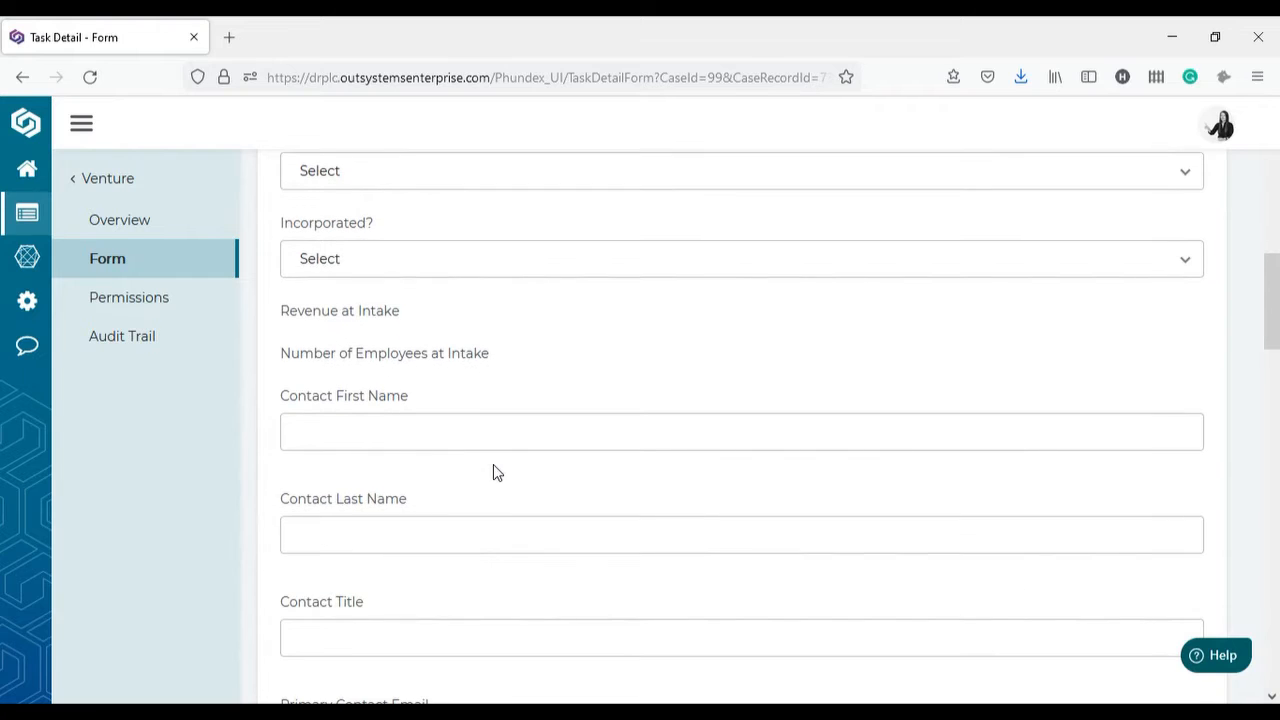
scroll(497, 472, down, 2)
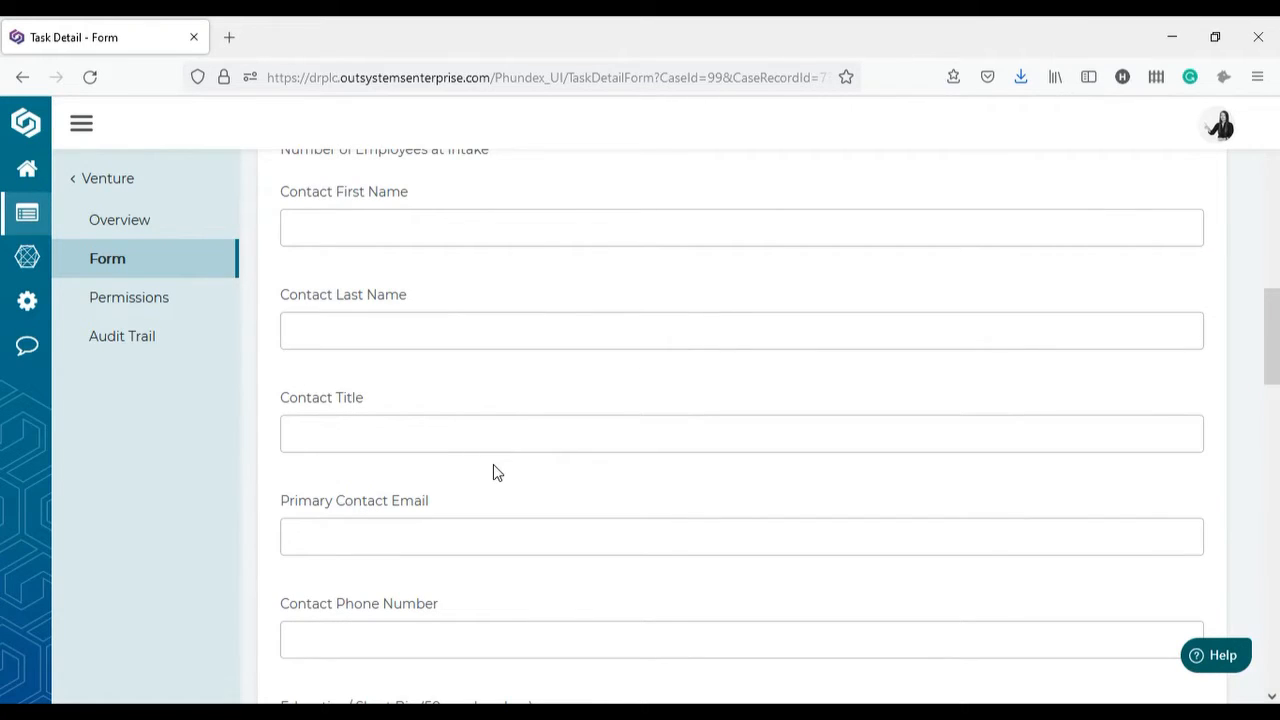
scroll(495, 468, down, 3)
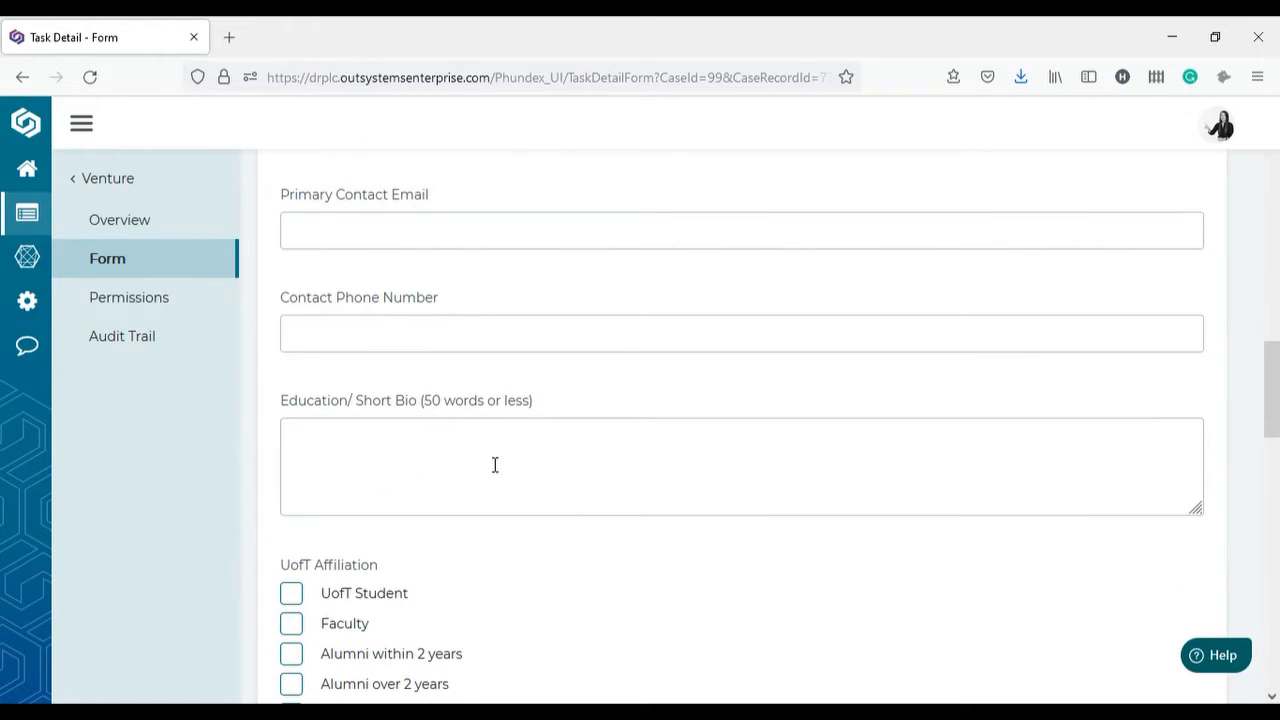
scroll(494, 465, down, 3)
scroll(492, 465, down, 3)
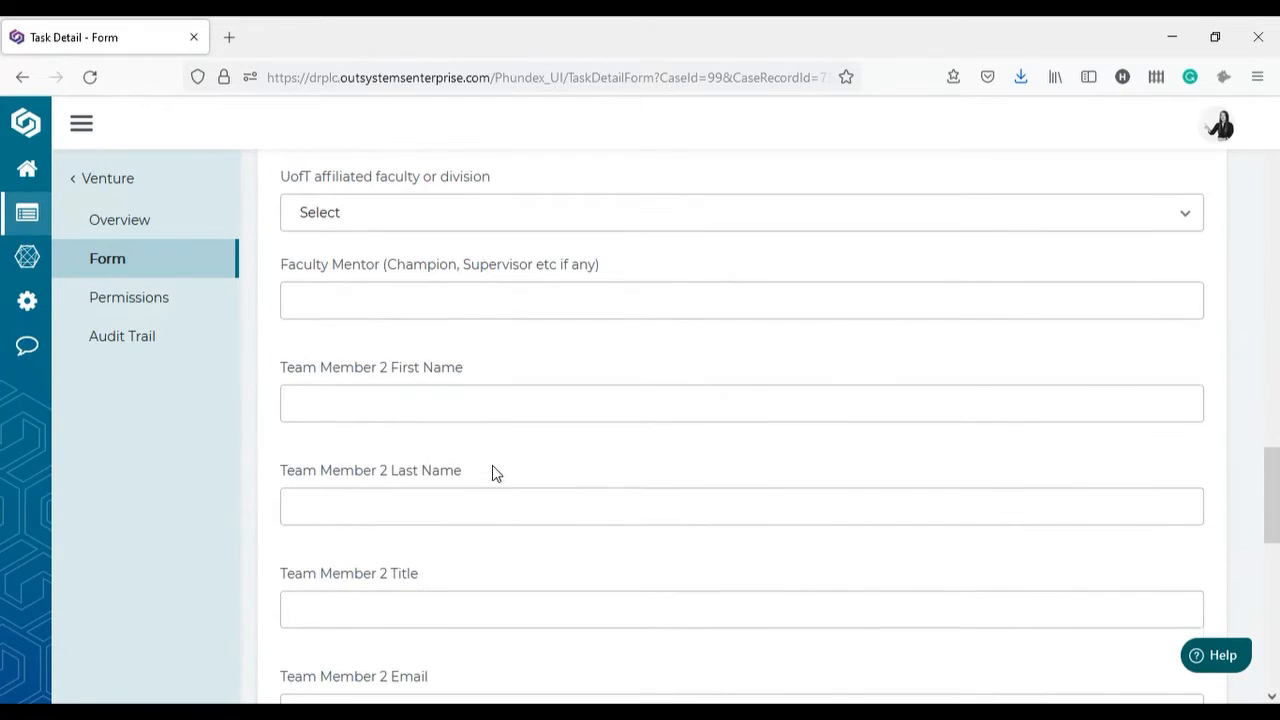
scroll(492, 470, down, 3)
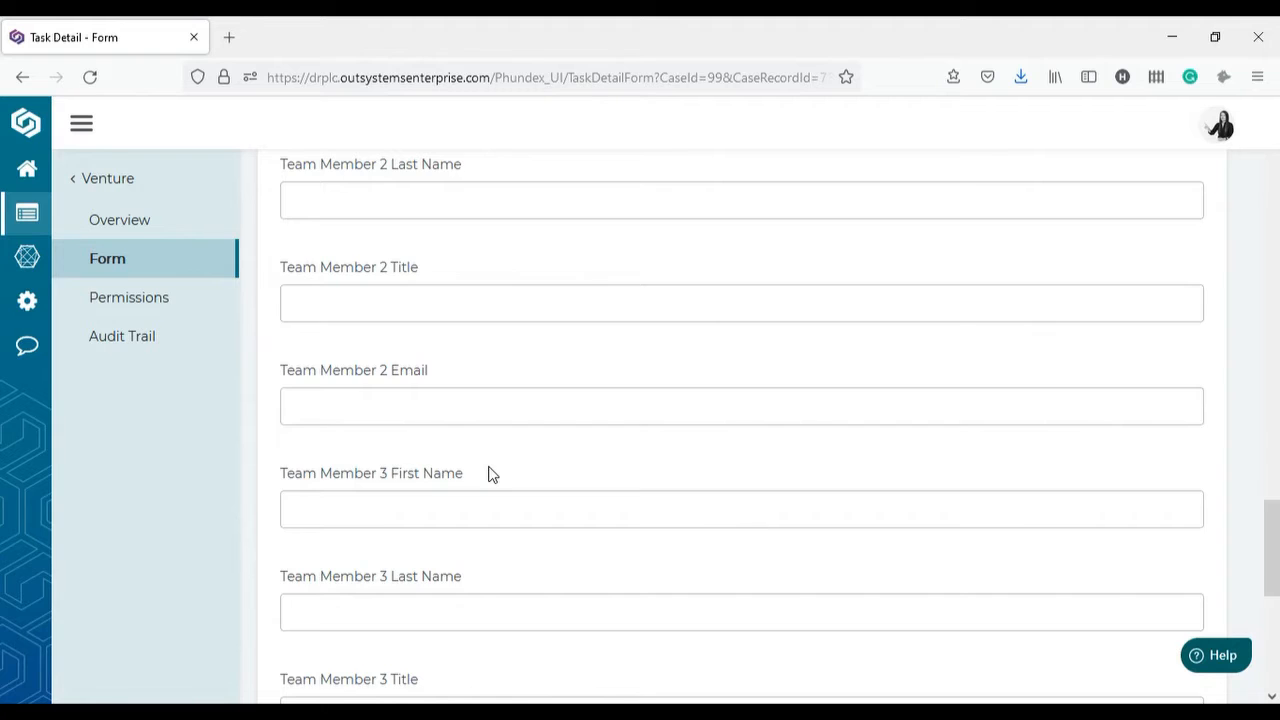
scroll(490, 473, down, 4)
scroll(489, 468, up, 6)
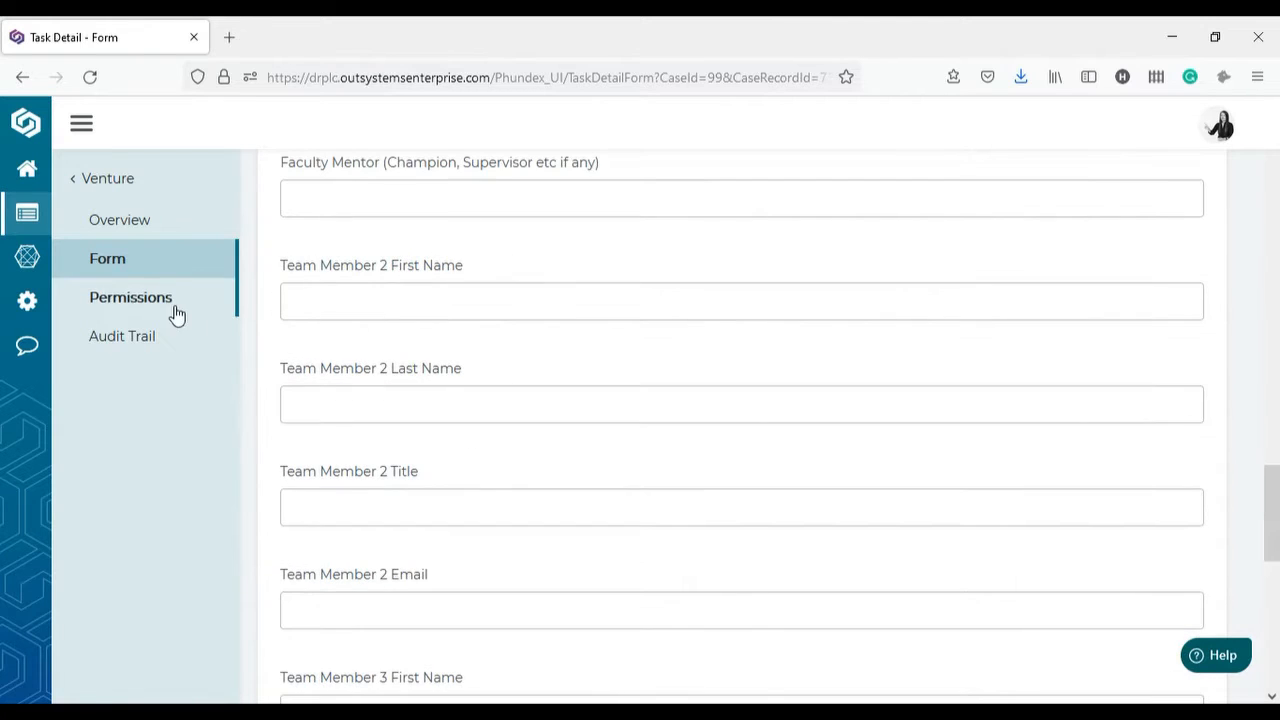
Step: Review the Venture Application's permissions and audit trail, and return to the Venture stage
click(108, 299)
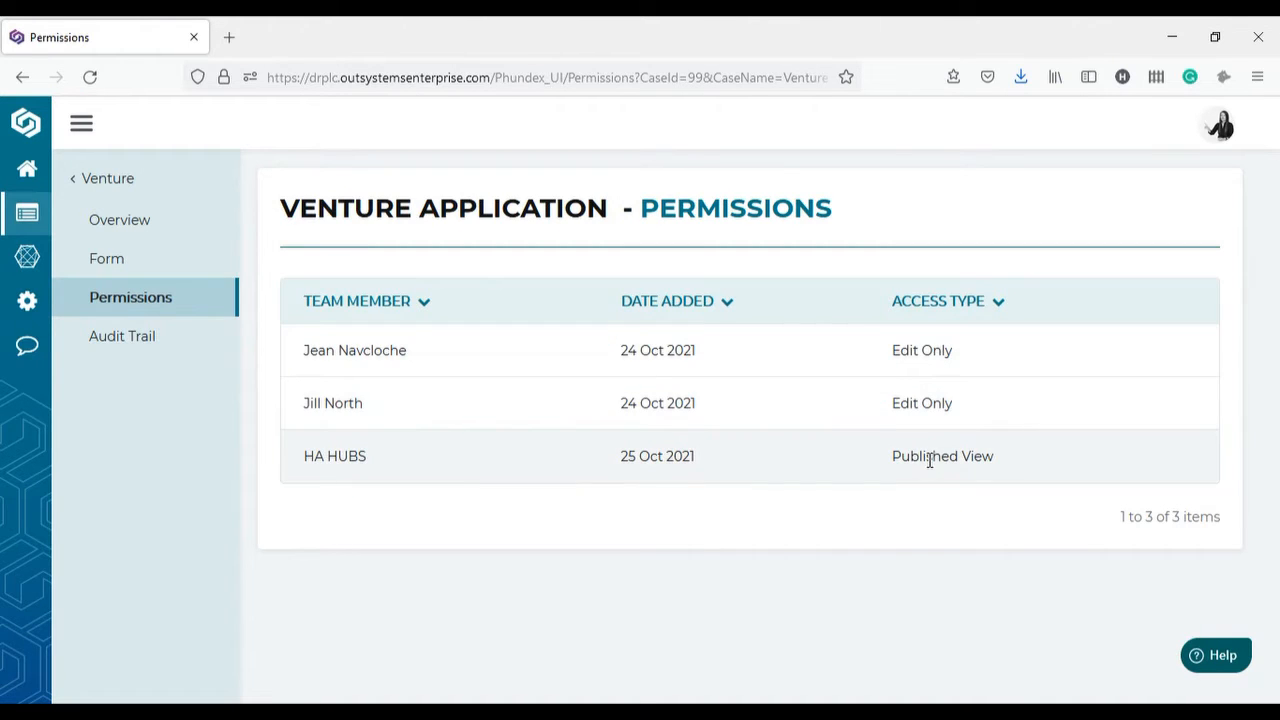
click(126, 337)
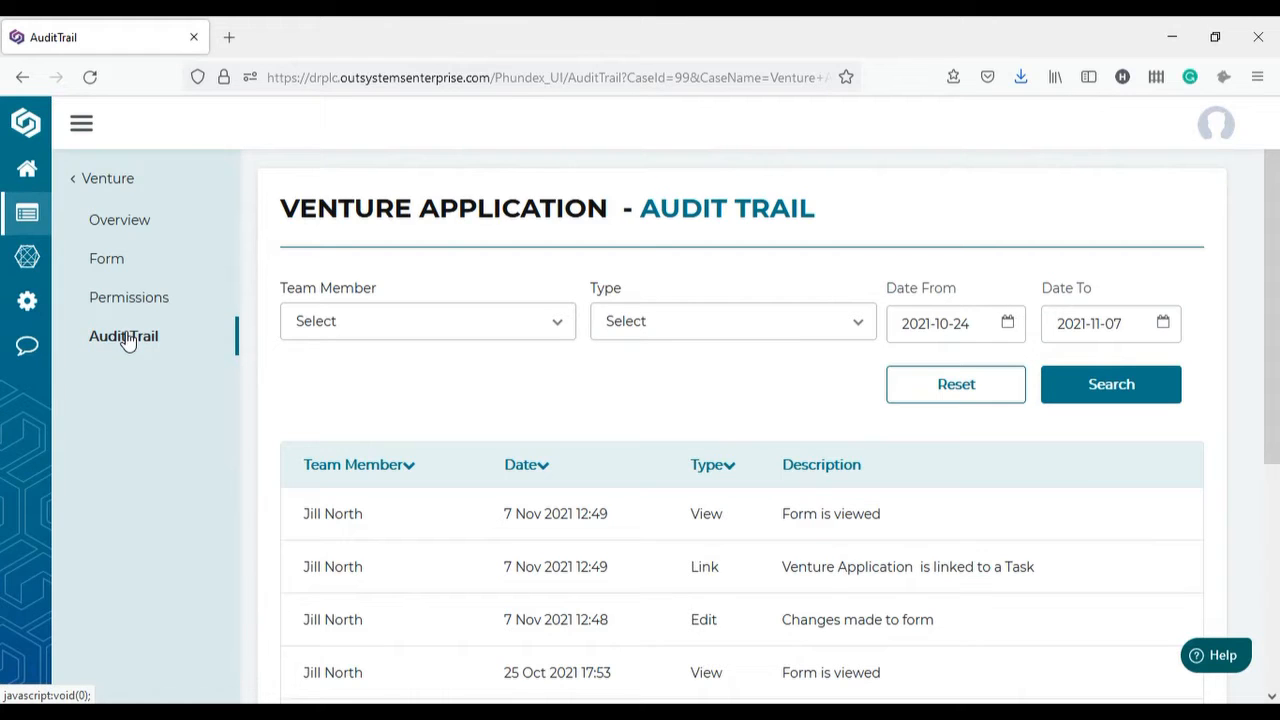
click(100, 179)
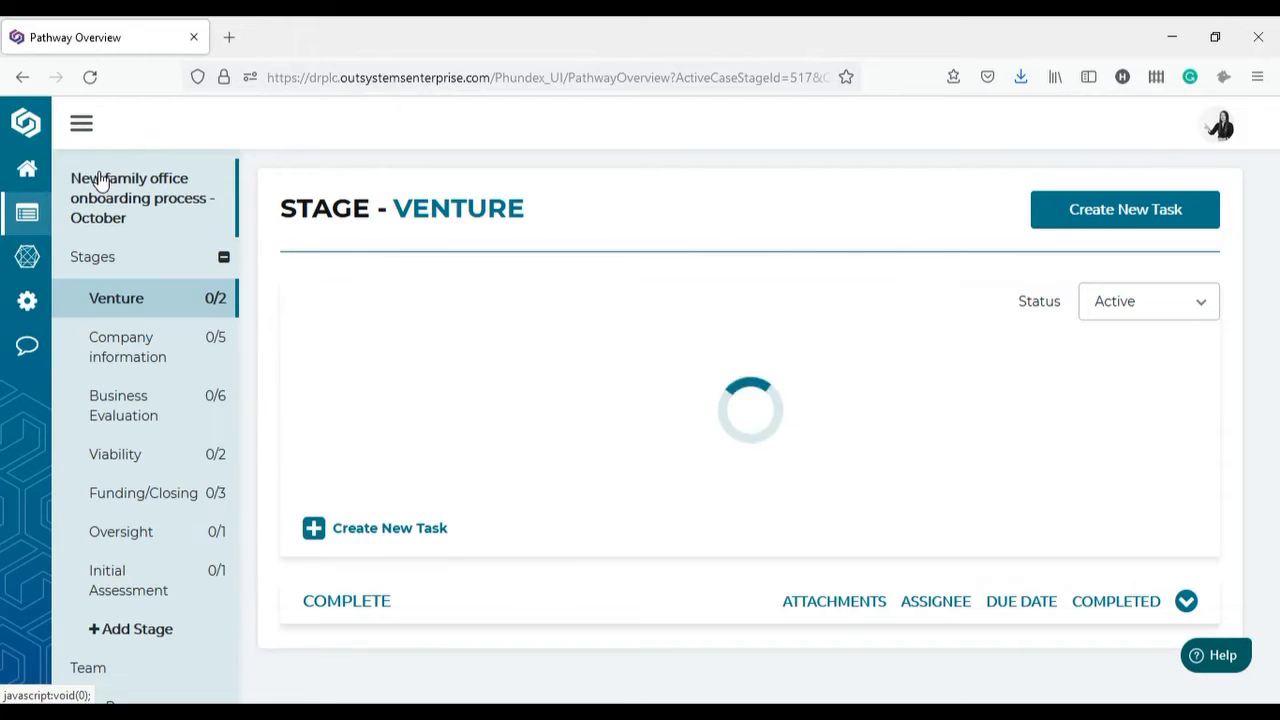
Step: Start a new Venture stage task named "Complete NDA" with the description "gather information required and have client sign NDA"
click(332, 533)
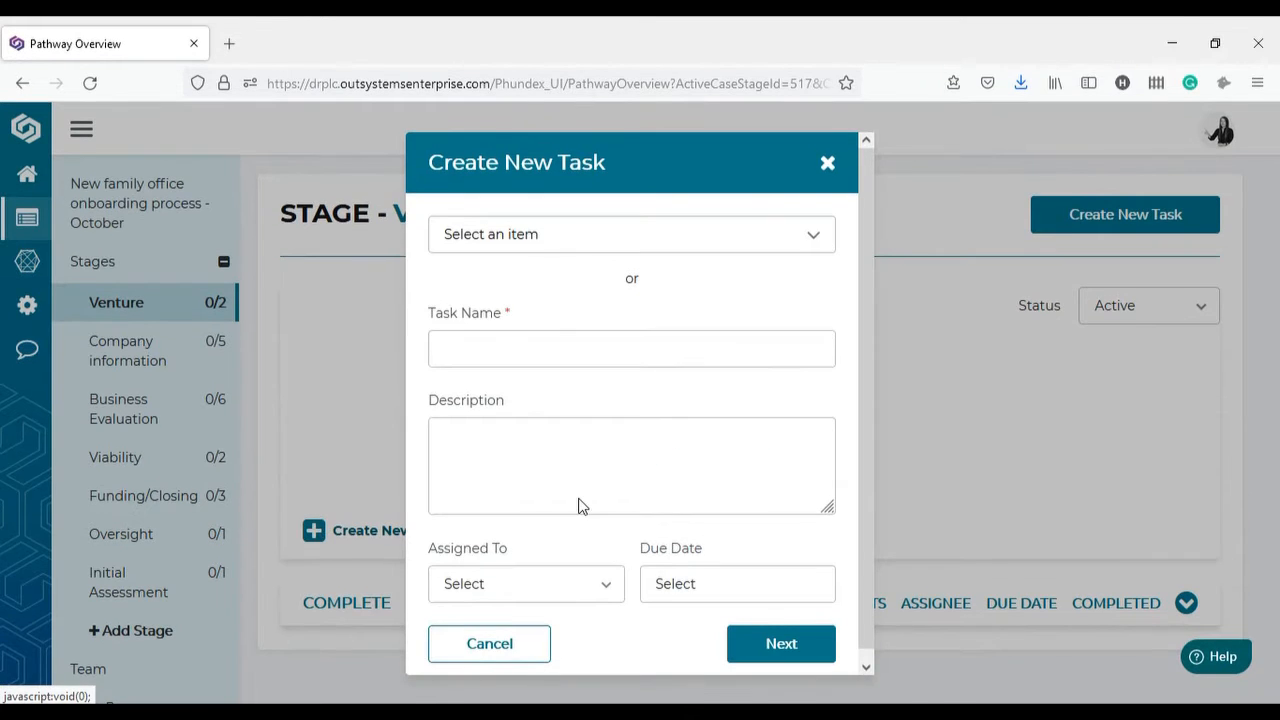
click(557, 347)
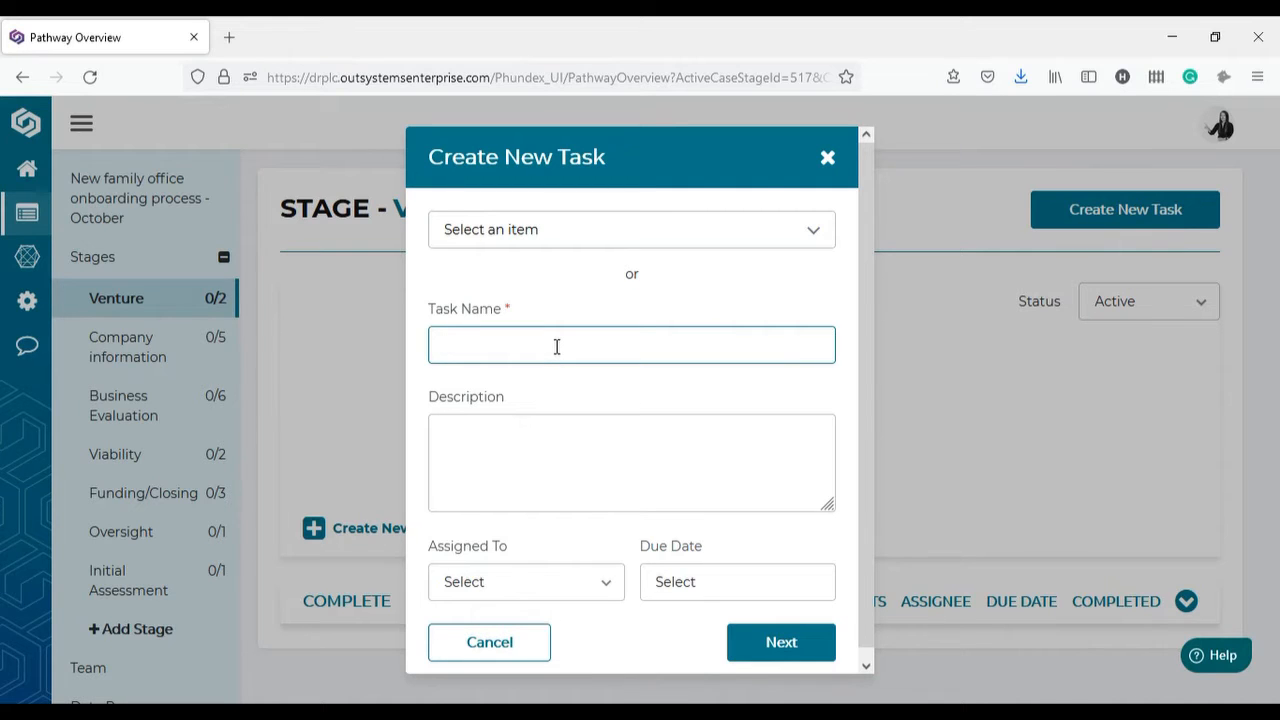
text(Complete)
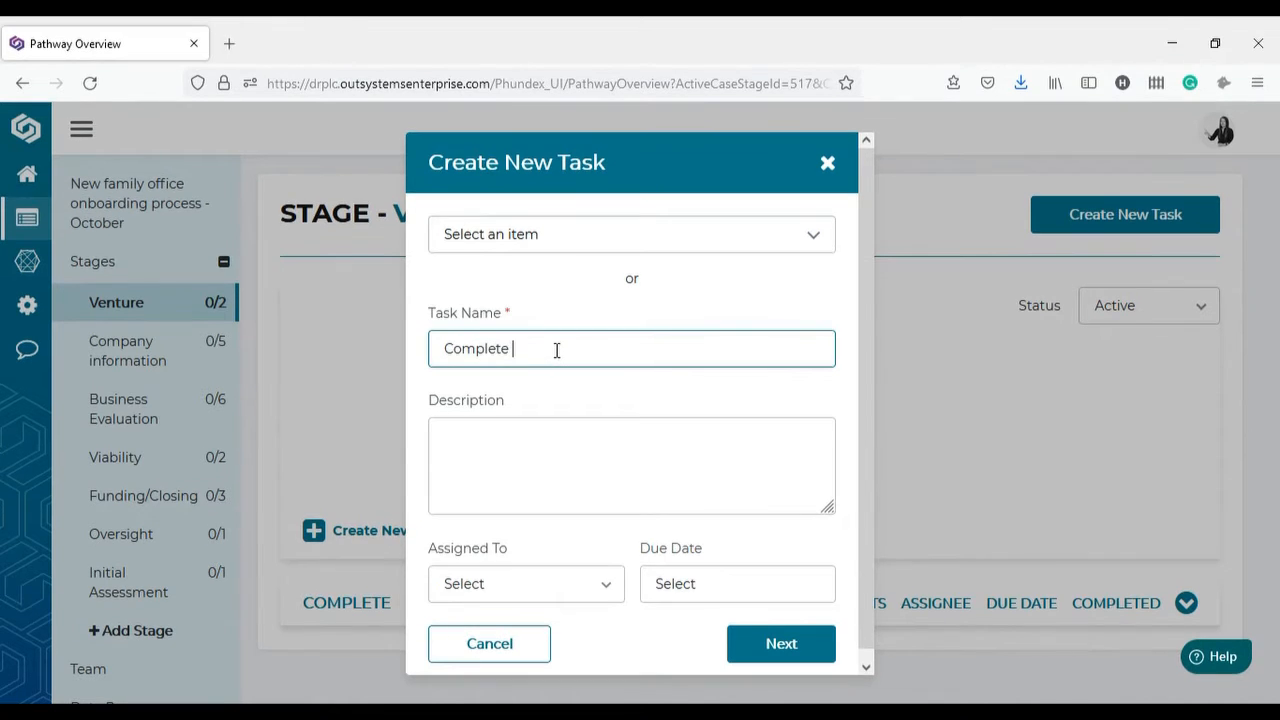
text( NDA)
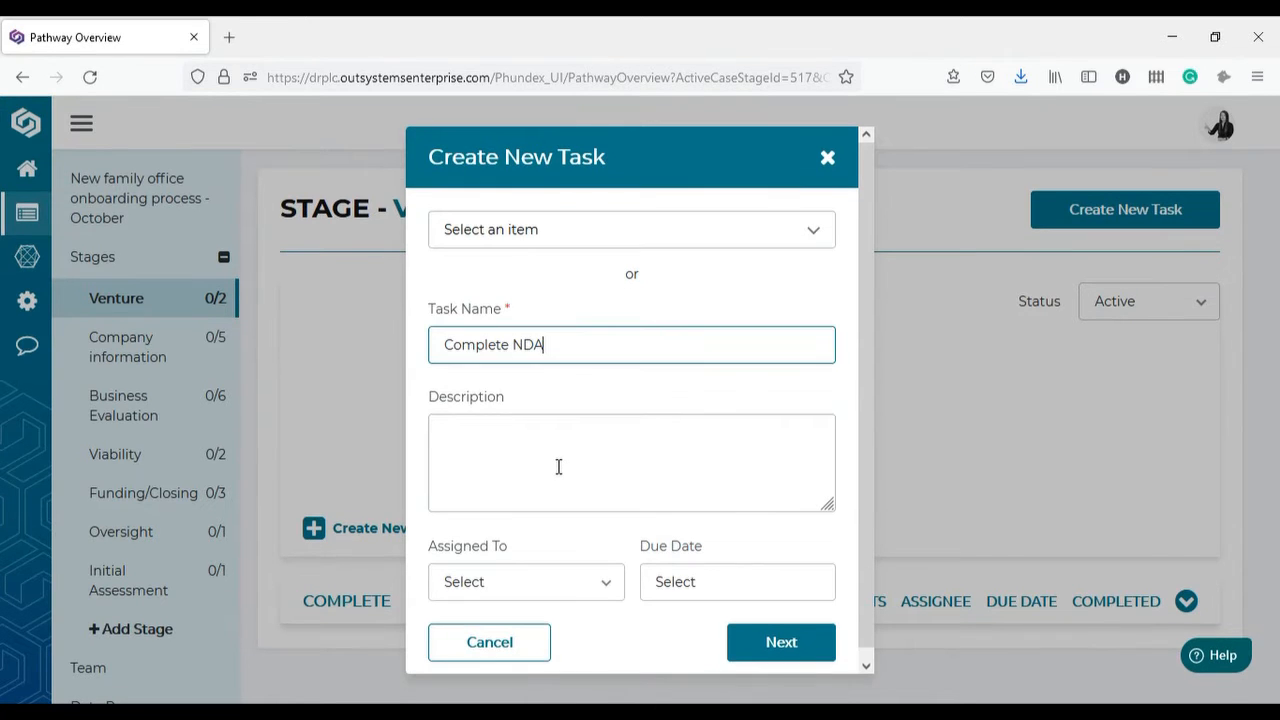
click(558, 471)
text(gath)
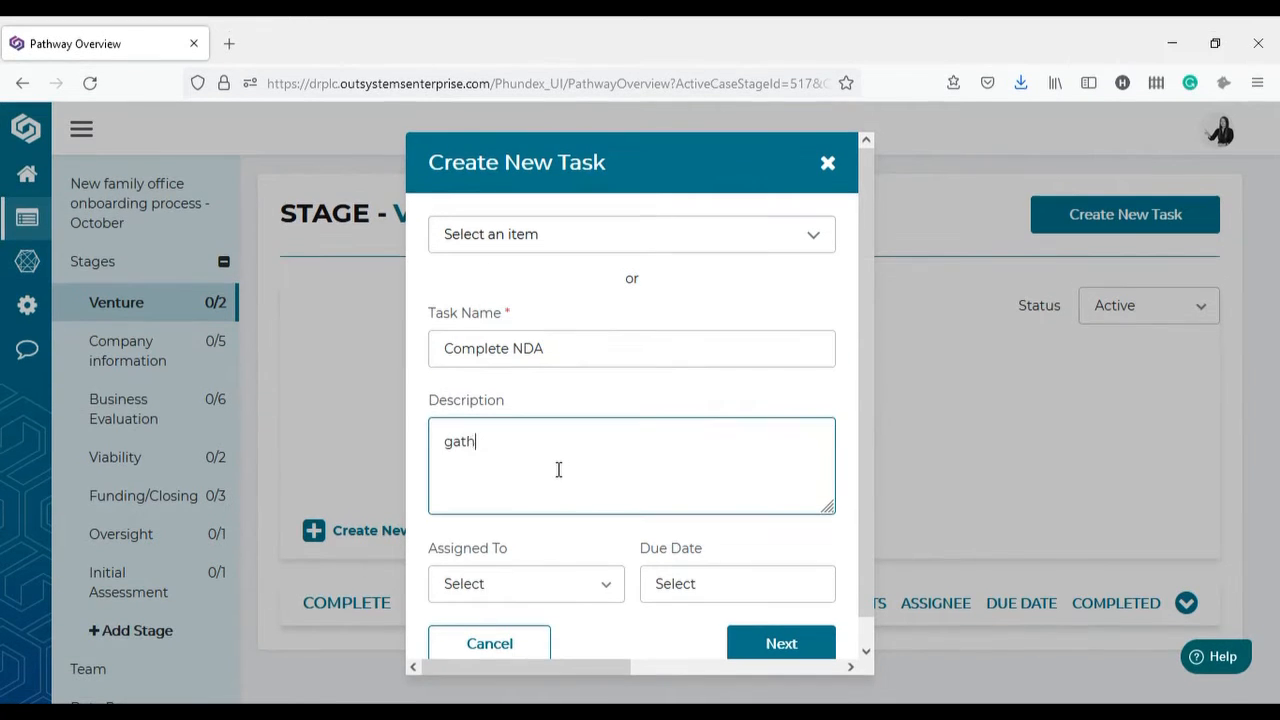
text(er information require)
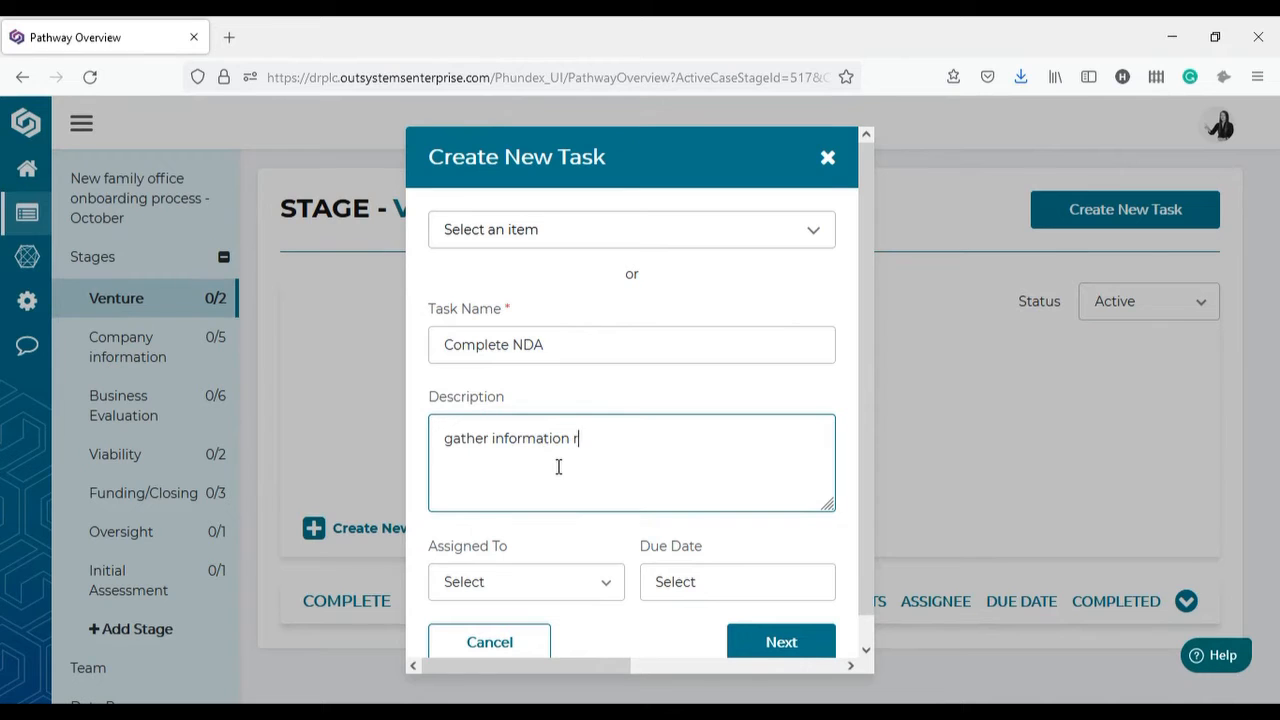
text(d and have c)
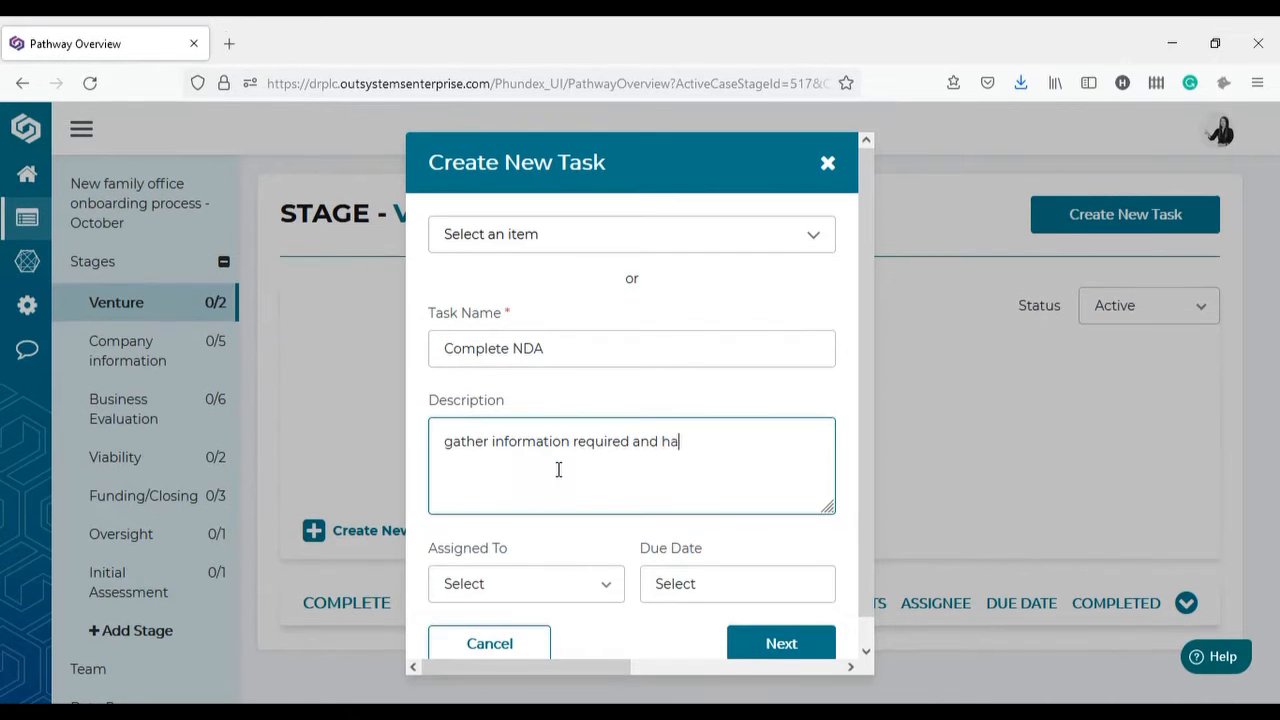
text(lient N=)
text(s)
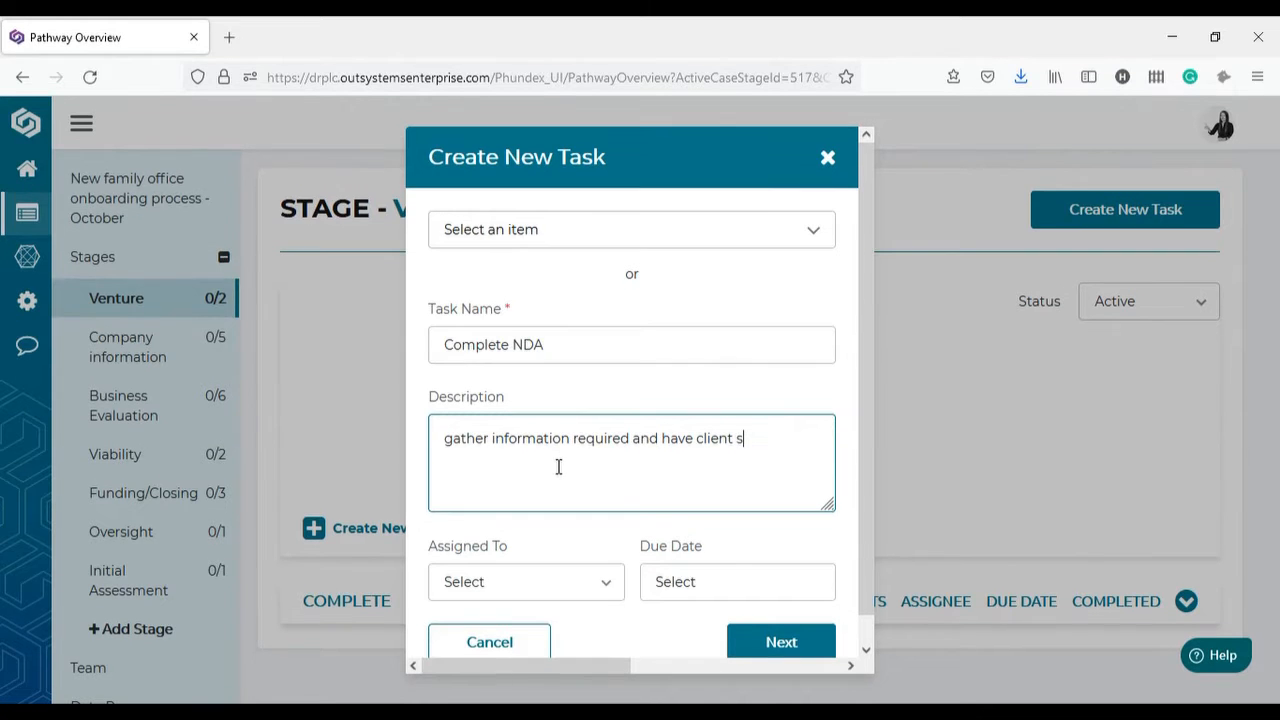
text(ign)
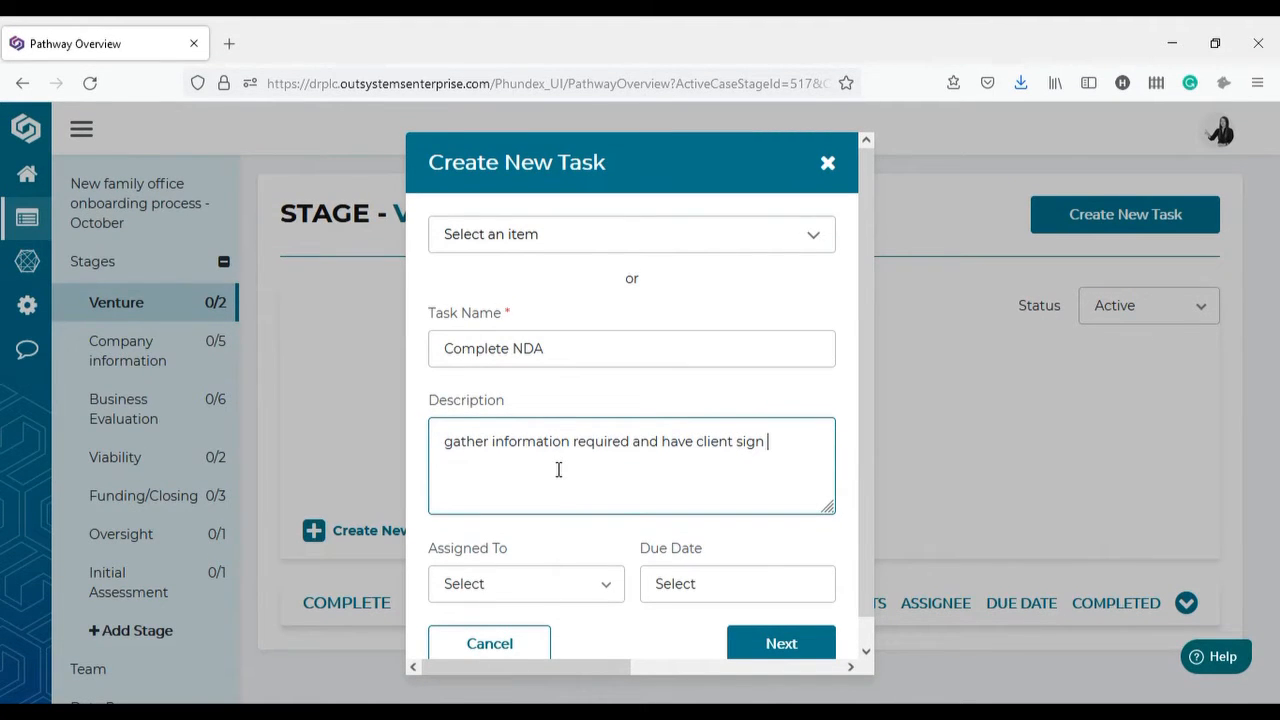
text( NDS)
key(BackSpace)
text(A)
click(772, 642)
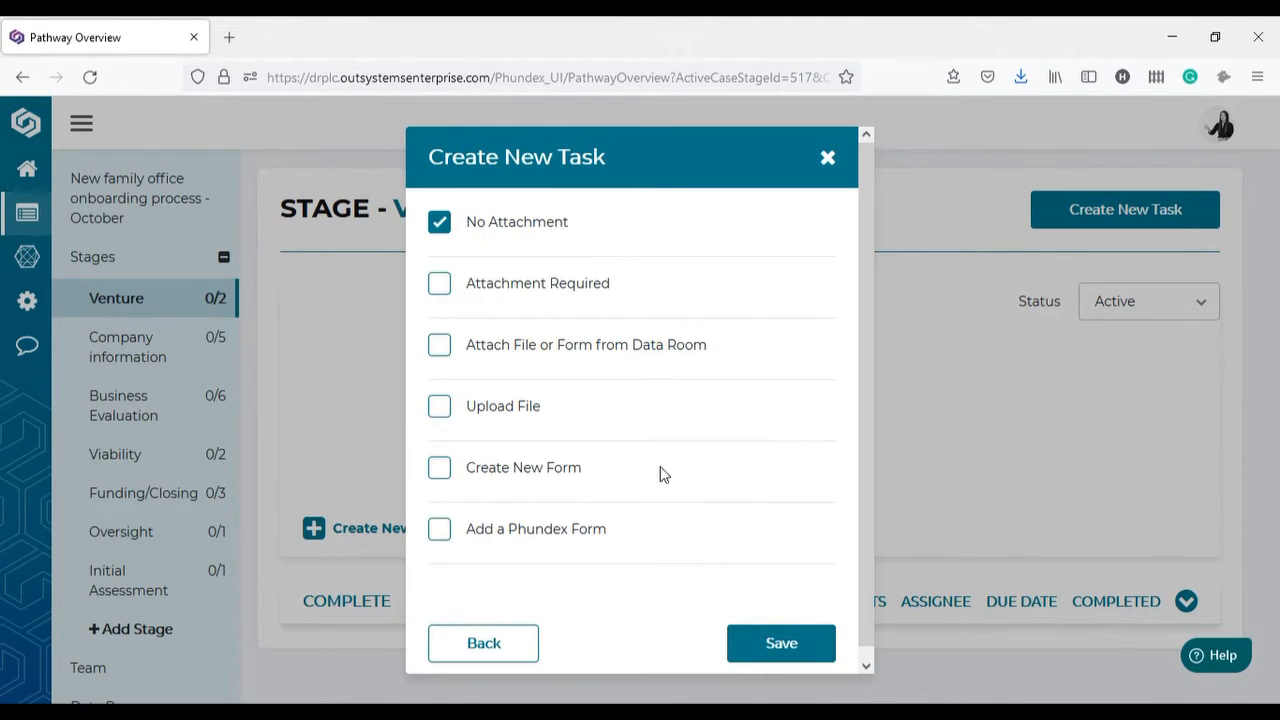
Step: Attach the OneNDA form from the data room to the new task and save the task
click(440, 350)
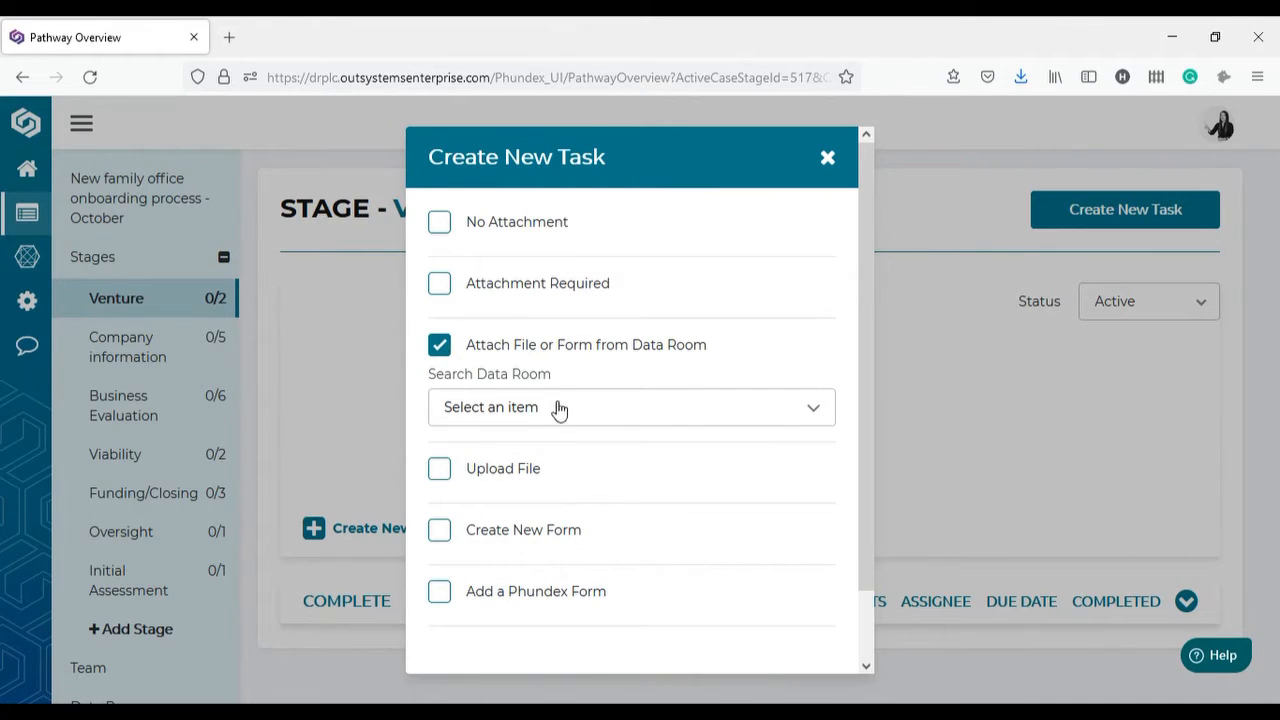
click(558, 408)
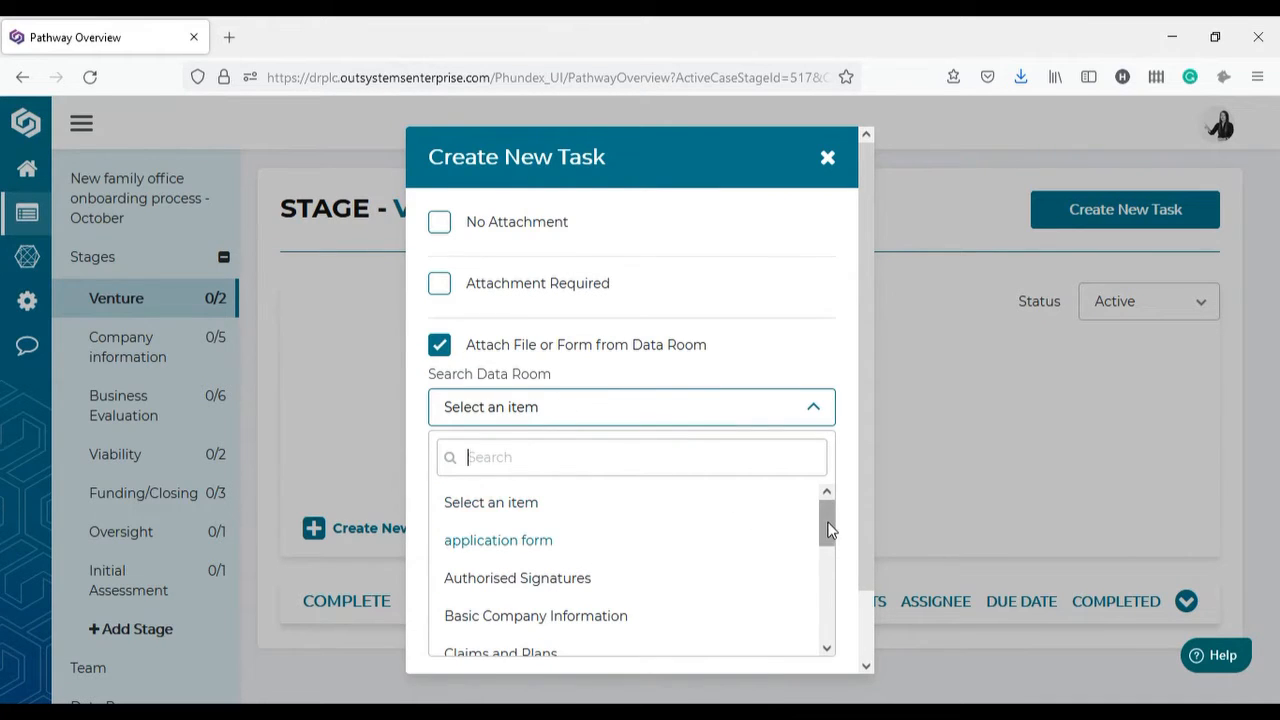
drag(828, 530, 829, 588)
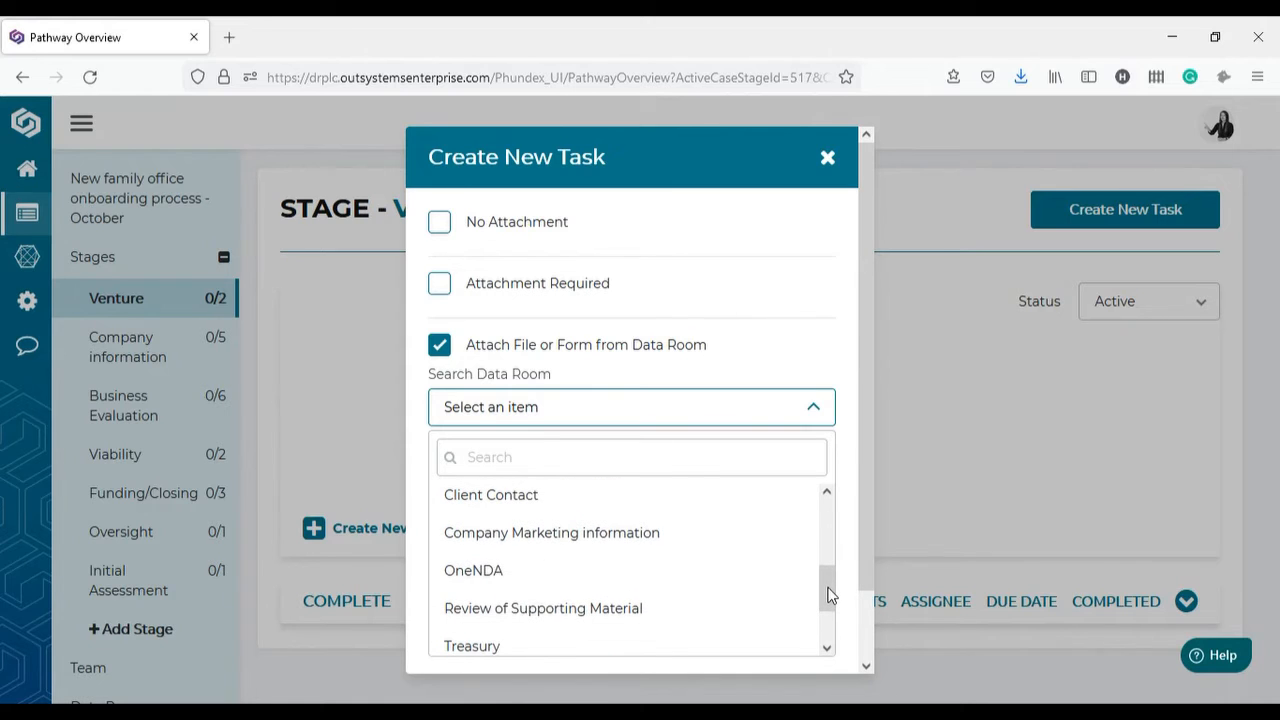
click(460, 578)
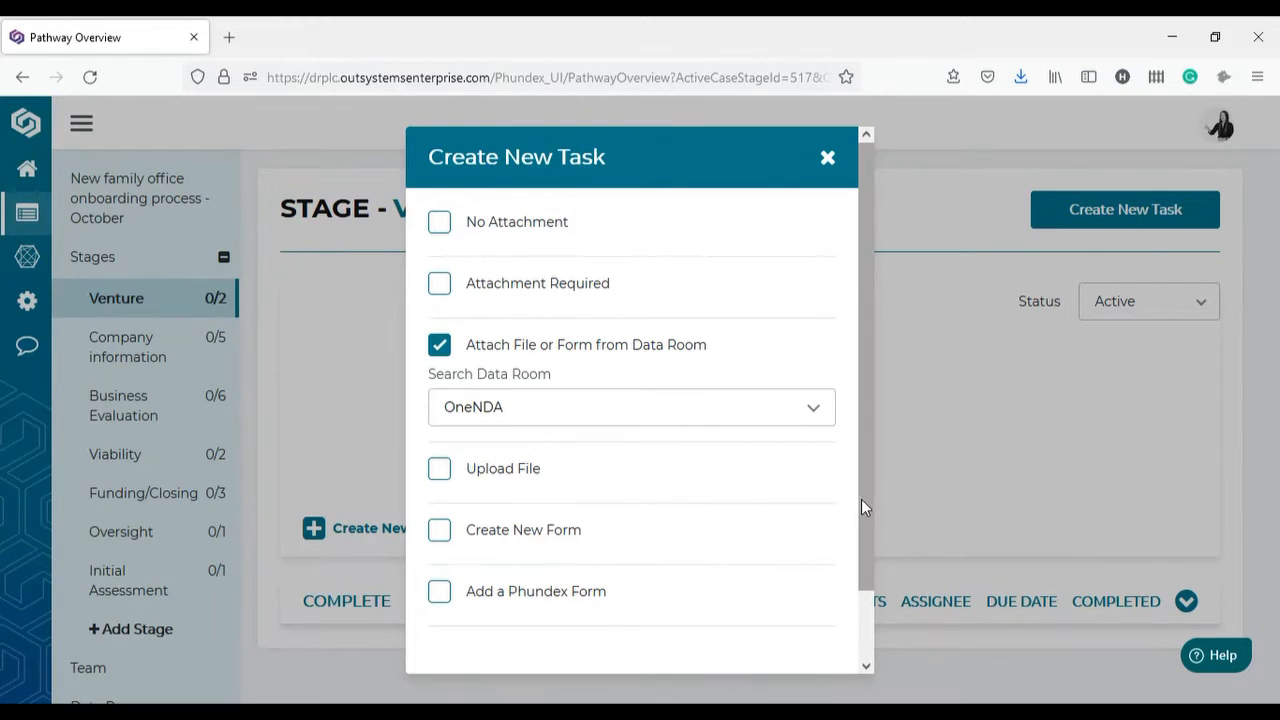
drag(861, 499, 861, 584)
click(764, 640)
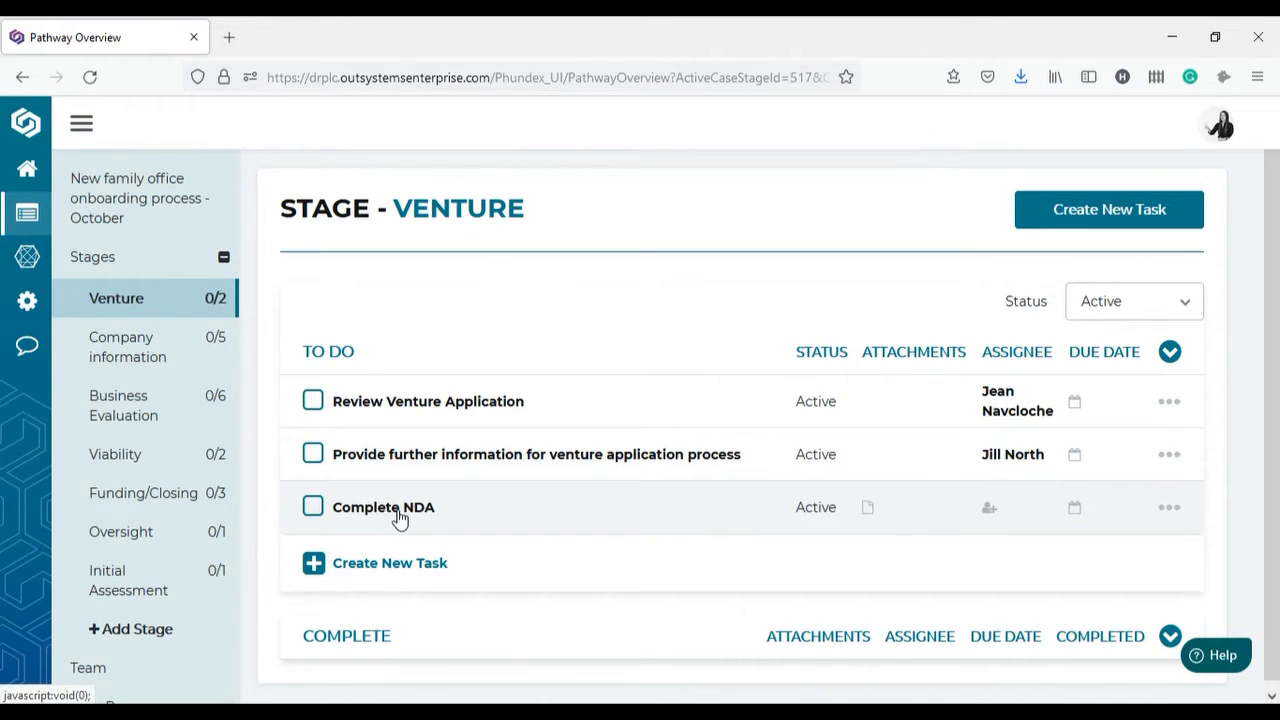
Step: Open the Complete NDA task and look through the pages of its attached OneNDA document
click(399, 517)
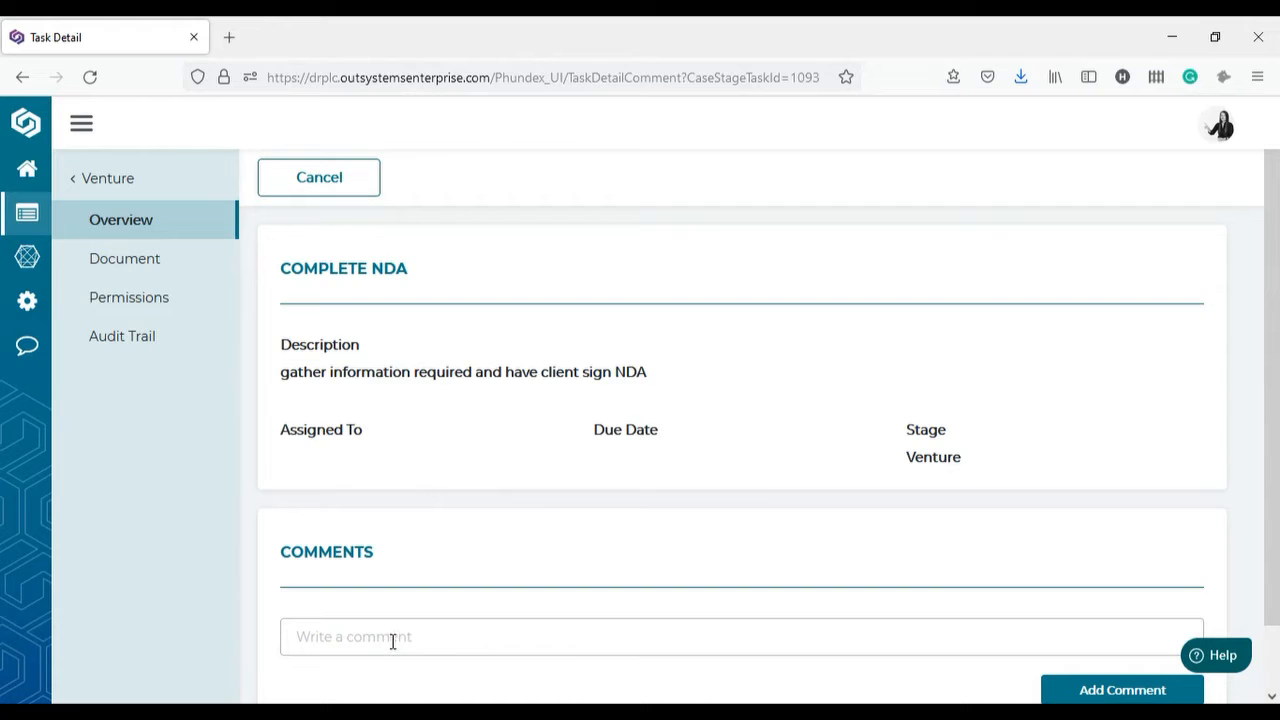
click(116, 259)
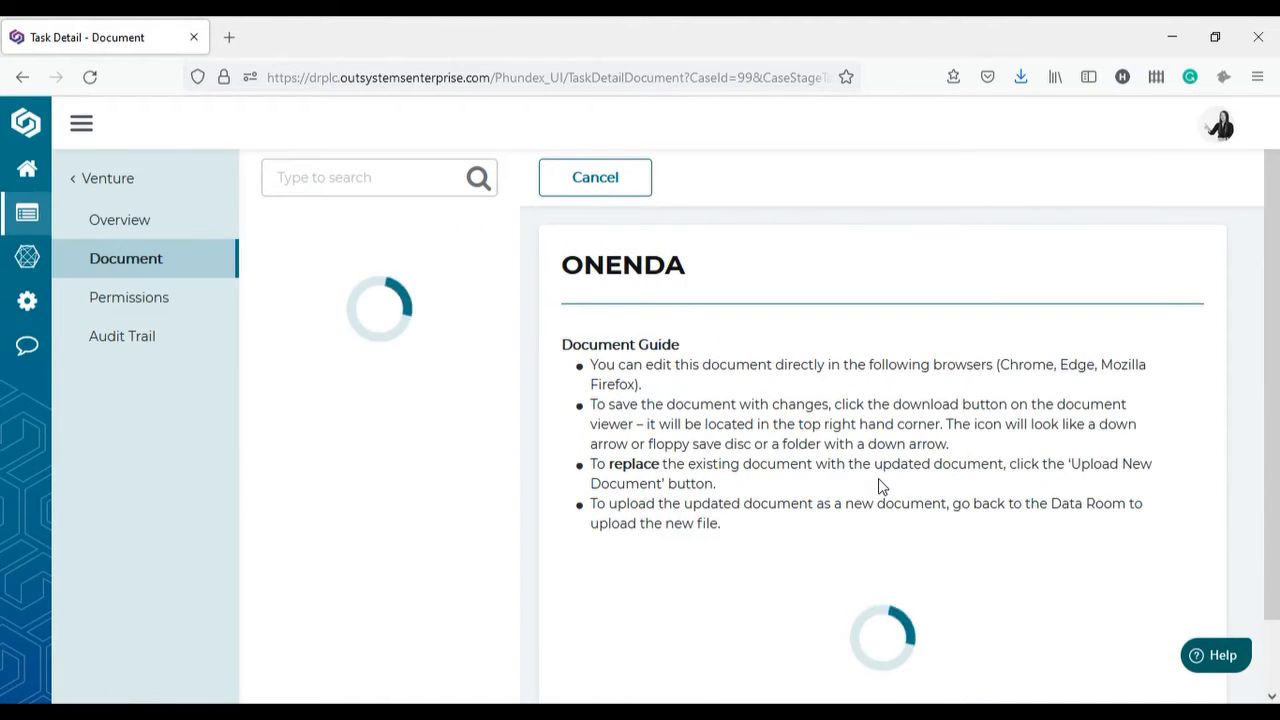
scroll(878, 520, down, 1)
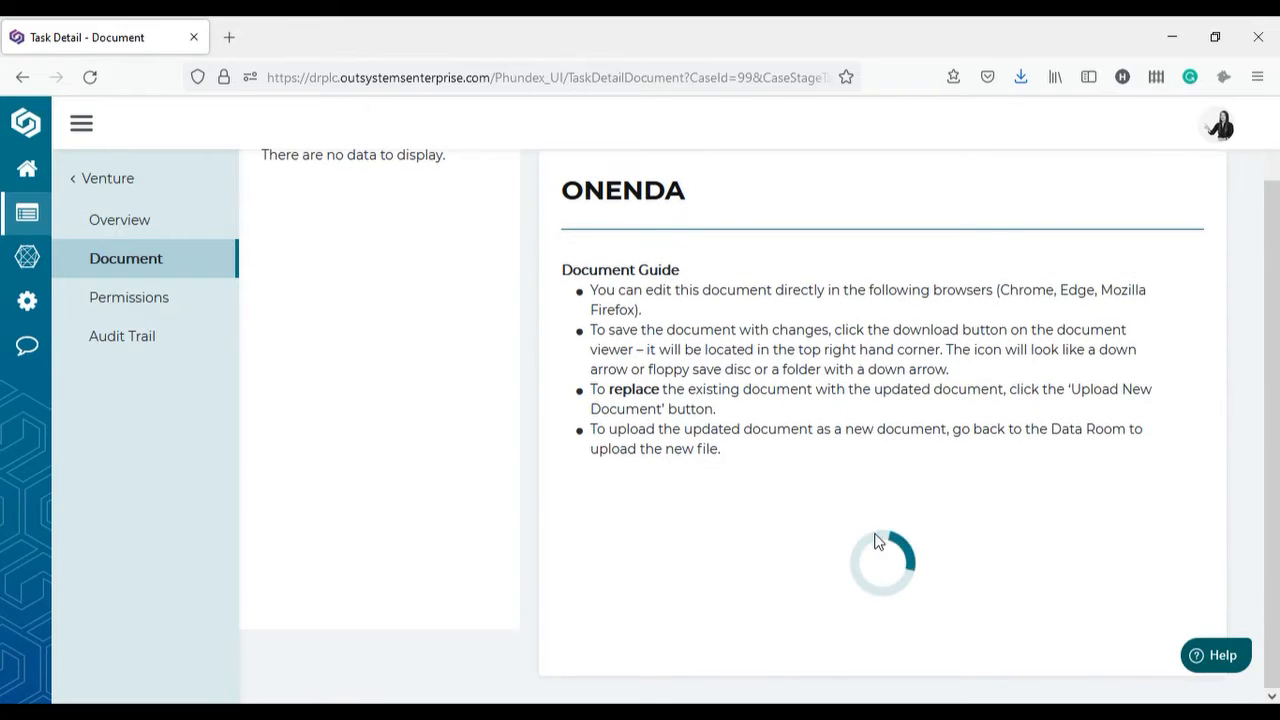
scroll(400, 215, up, 1)
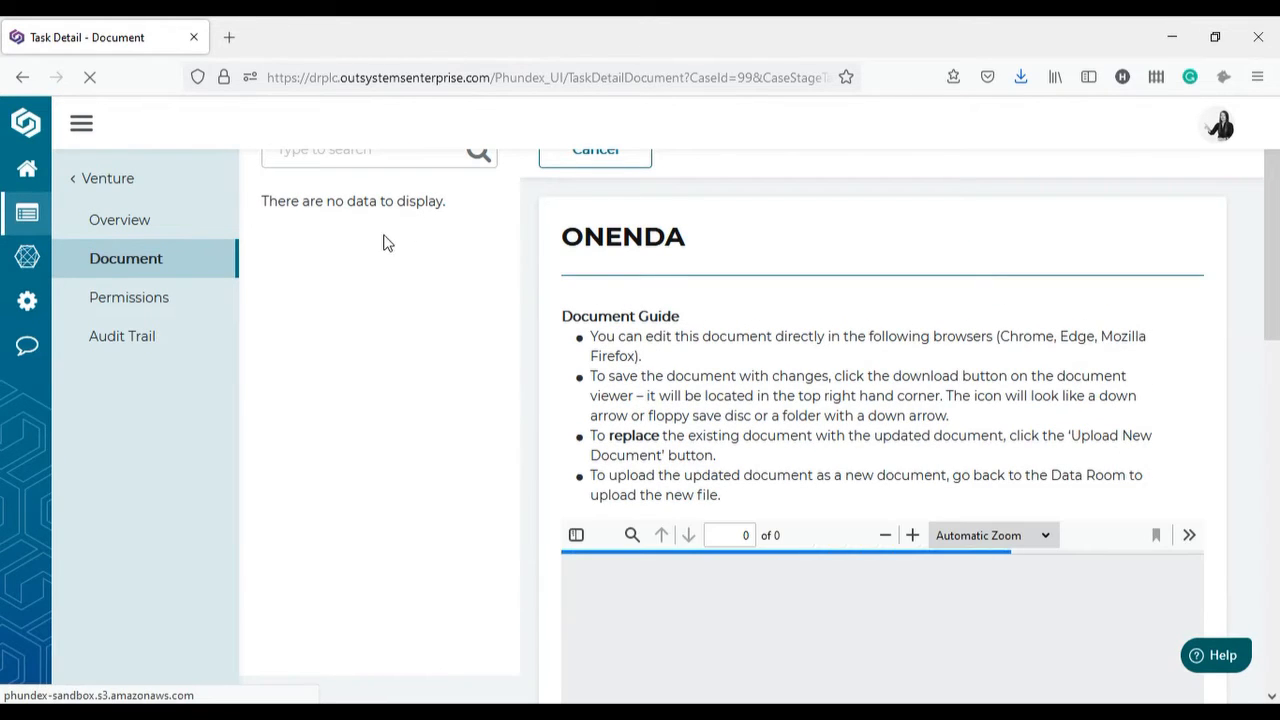
scroll(855, 605, down, 5)
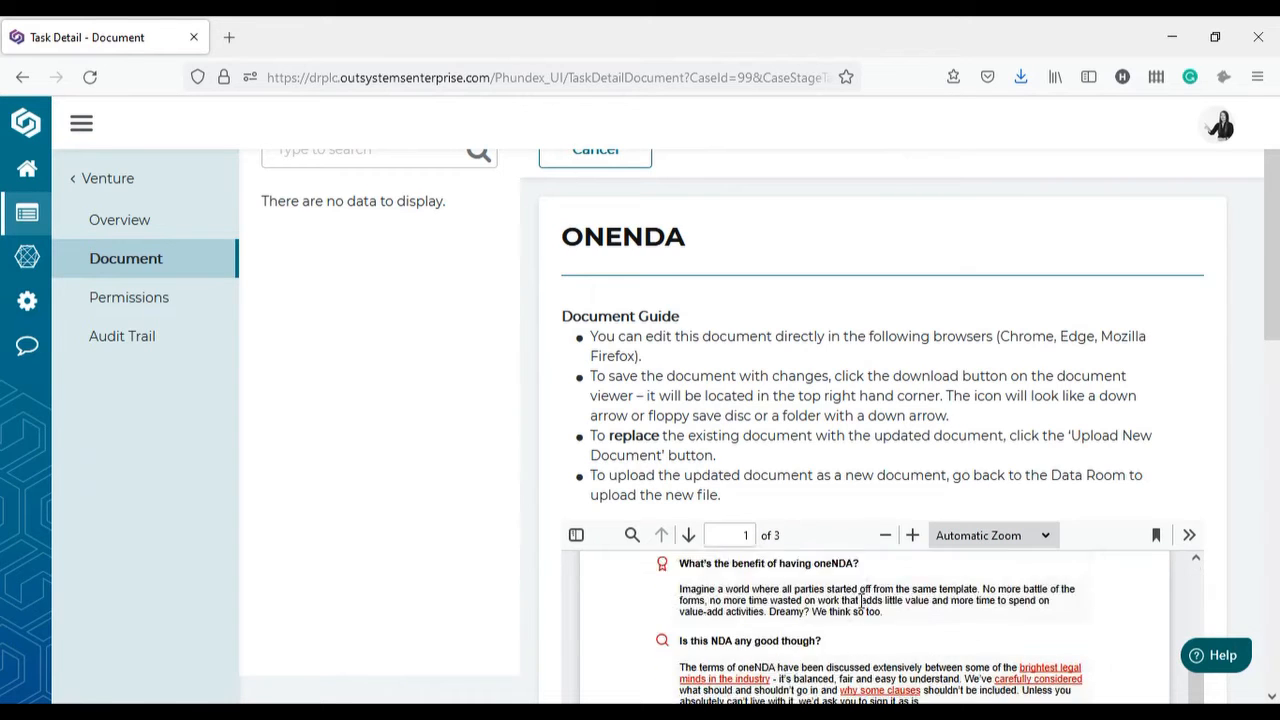
scroll(843, 596, down, 10)
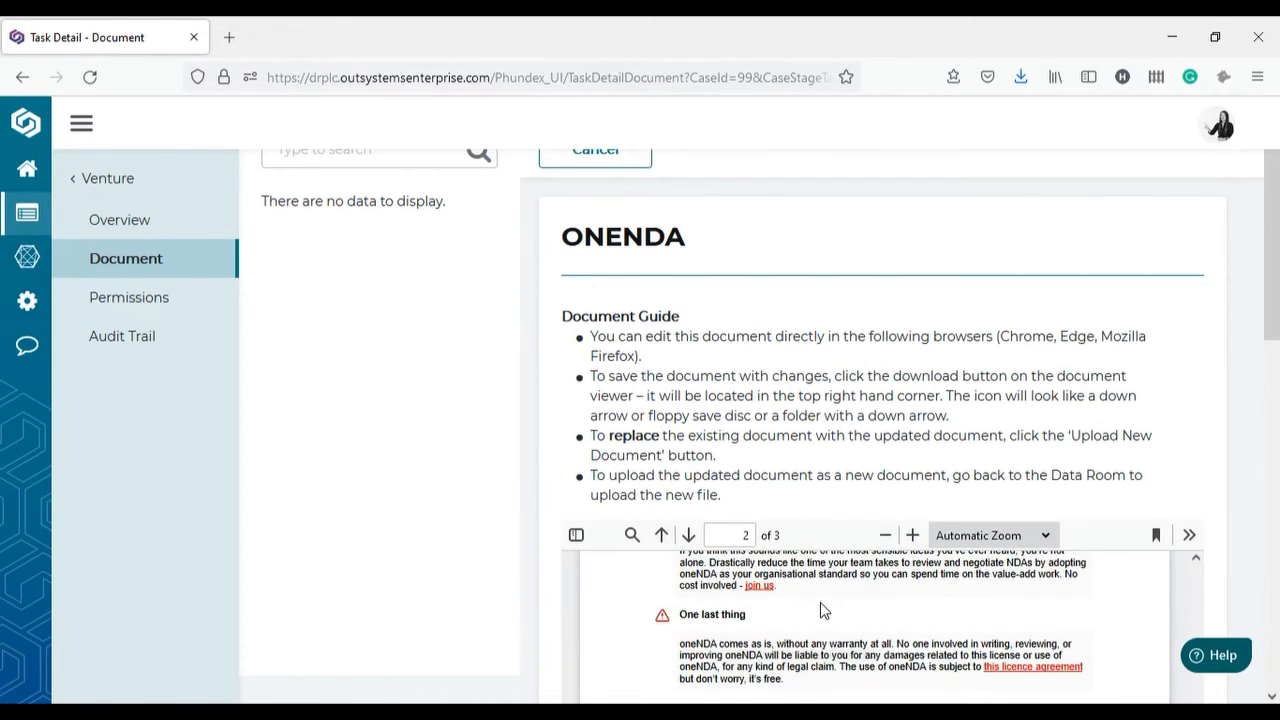
scroll(823, 615, down, 3)
scroll(828, 604, up, 5)
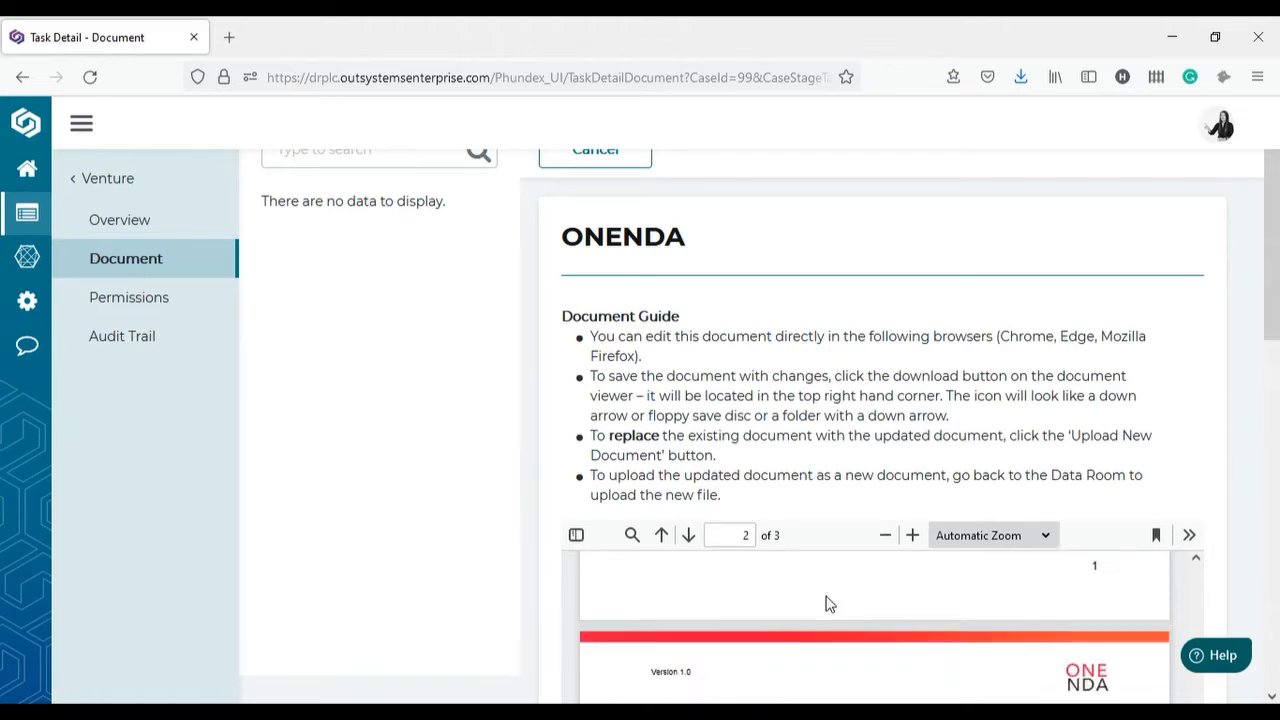
scroll(887, 344, up, 1)
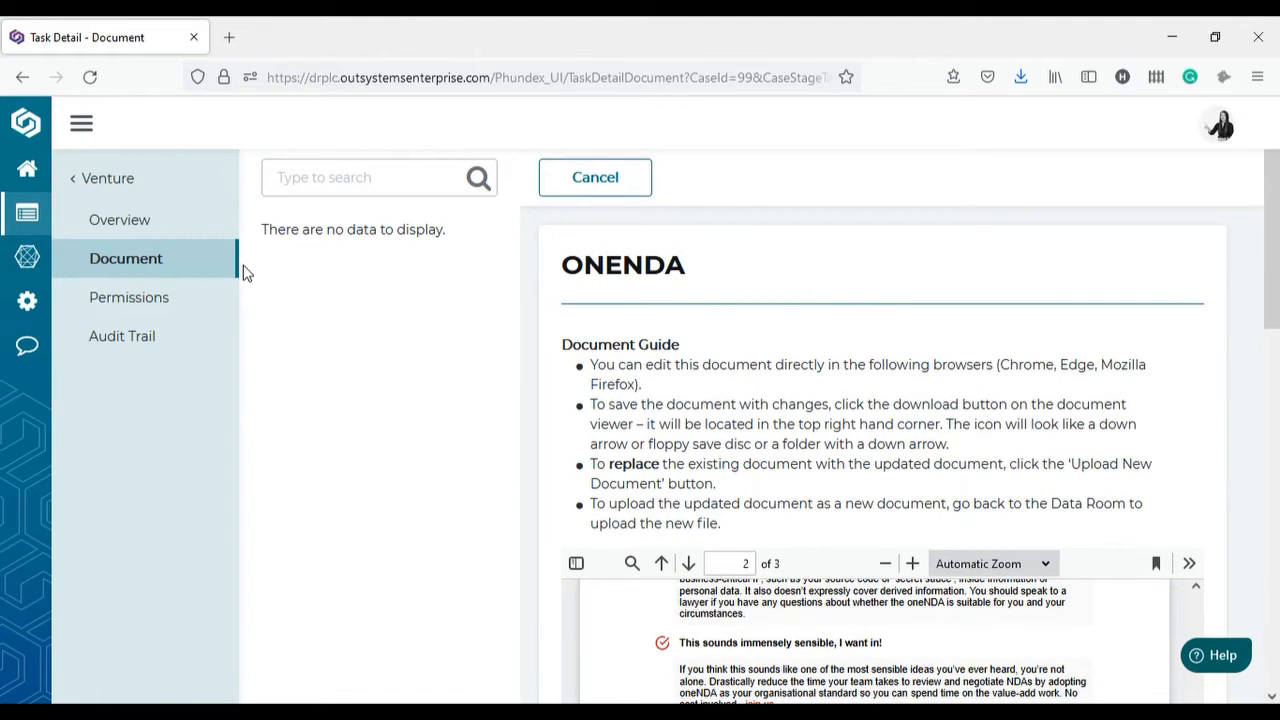
Step: Review the OneNDA document's permissions and audit trail, and return to the pathway dashboard
click(104, 302)
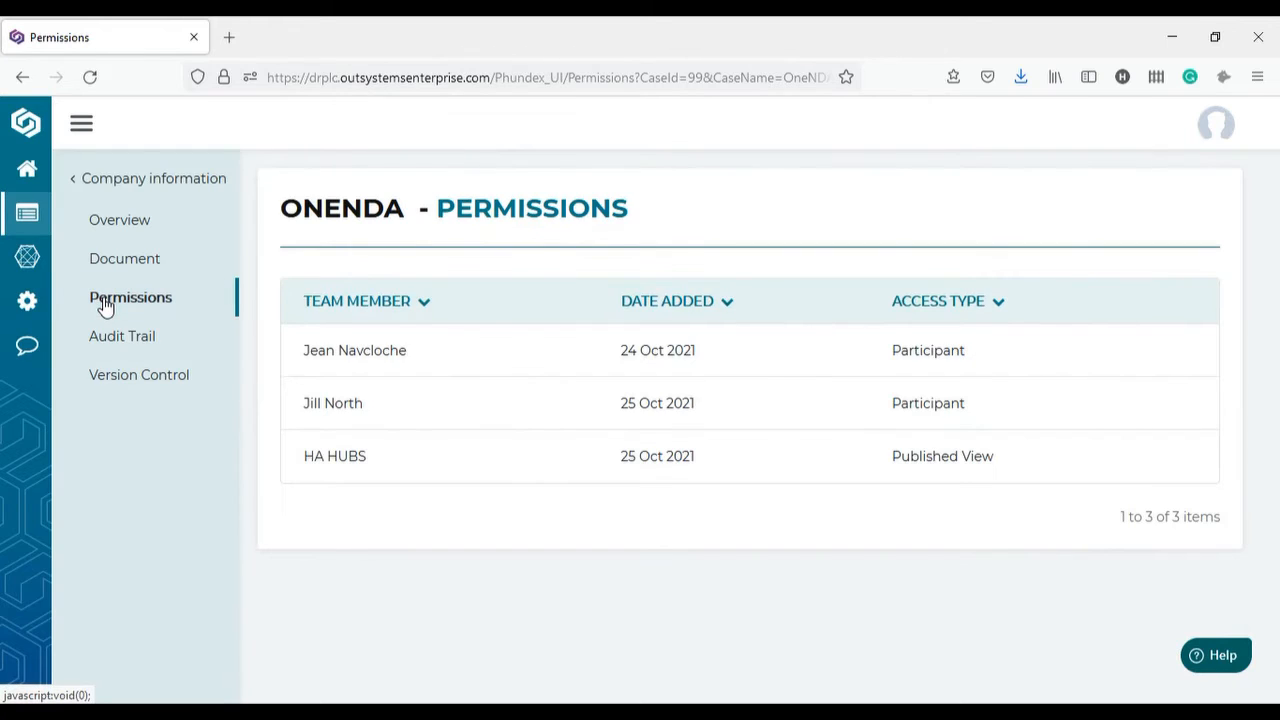
click(123, 344)
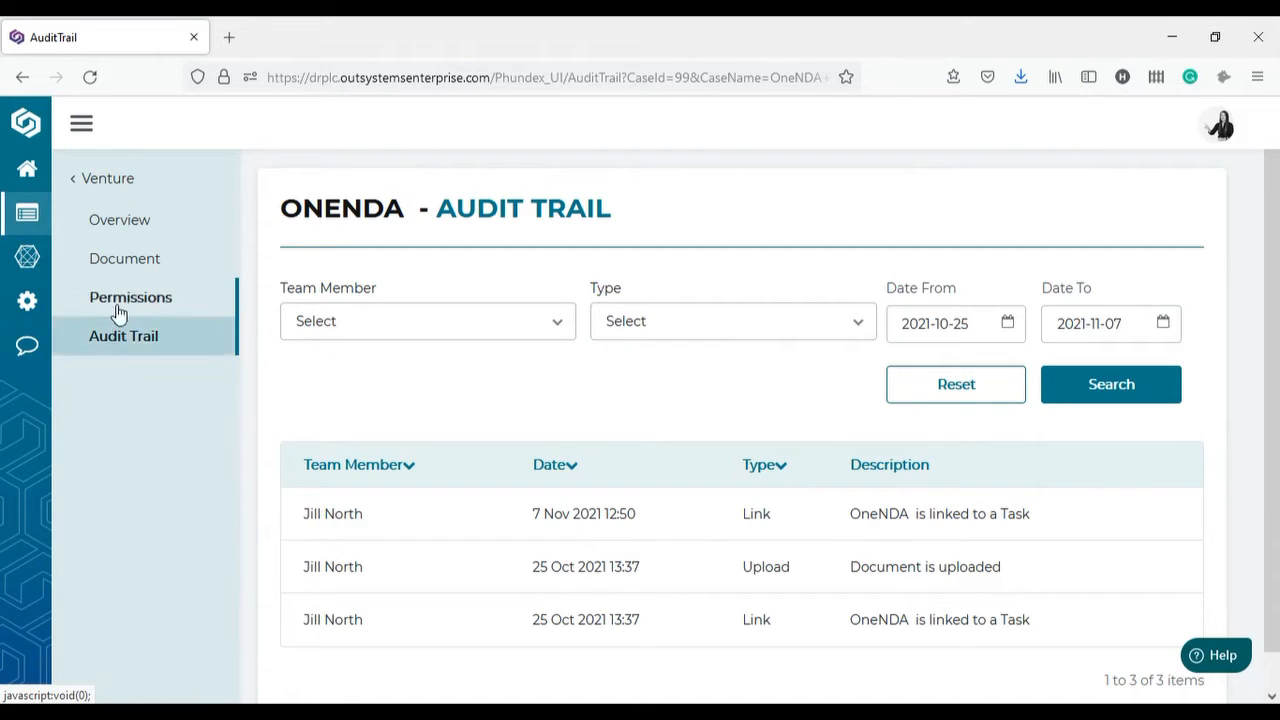
click(122, 262)
click(106, 182)
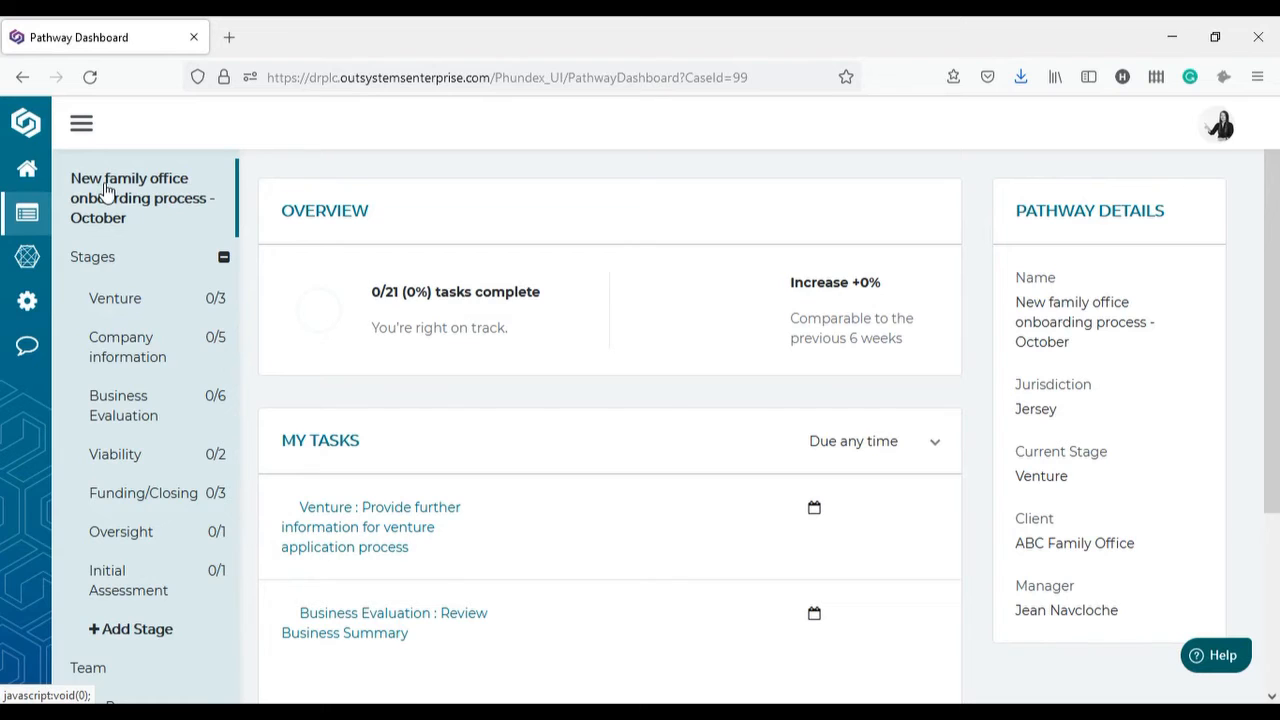
Step: In the Business Evaluation stage, view the upload page of "Review business plan provided" and the overview of "Provide valuation report"
click(99, 401)
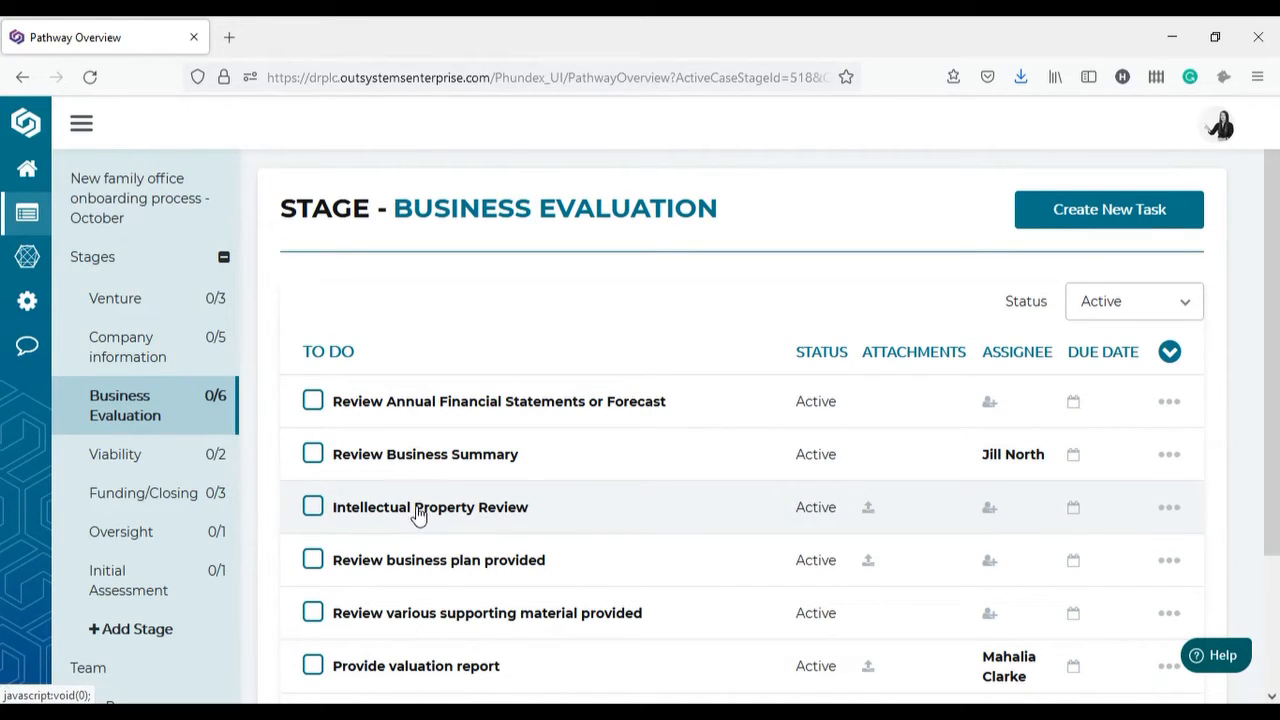
click(414, 562)
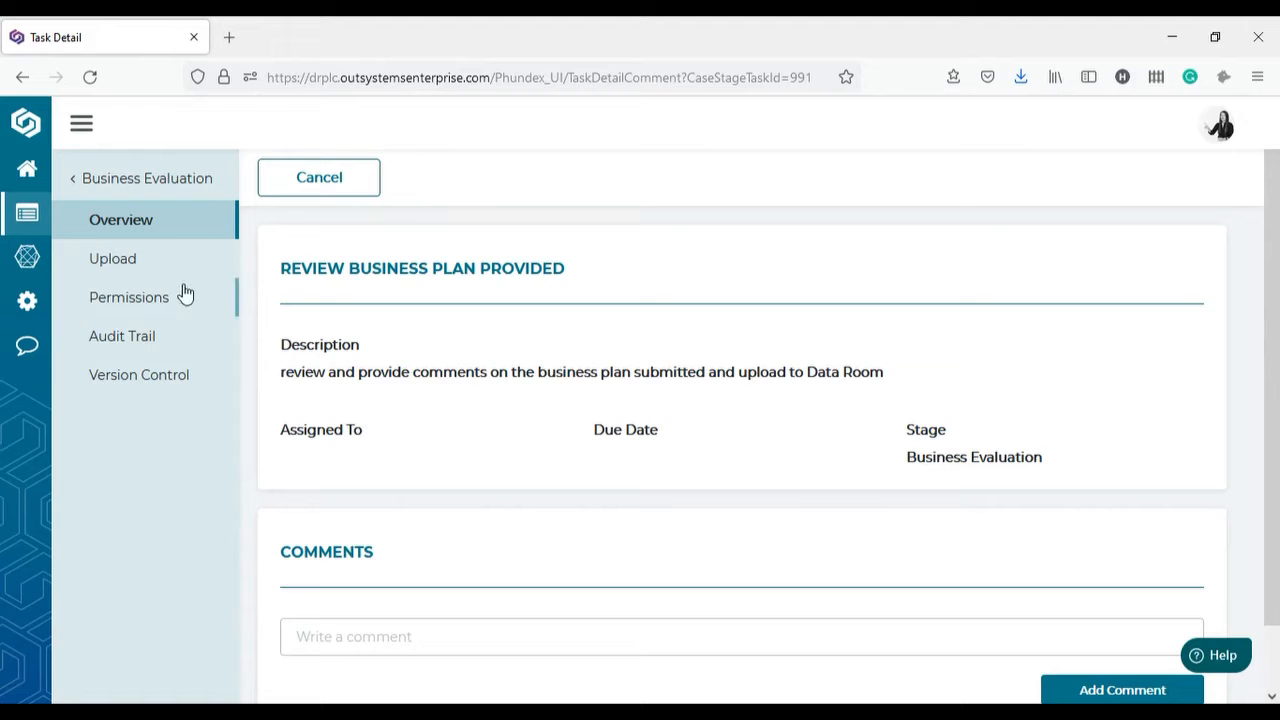
click(99, 260)
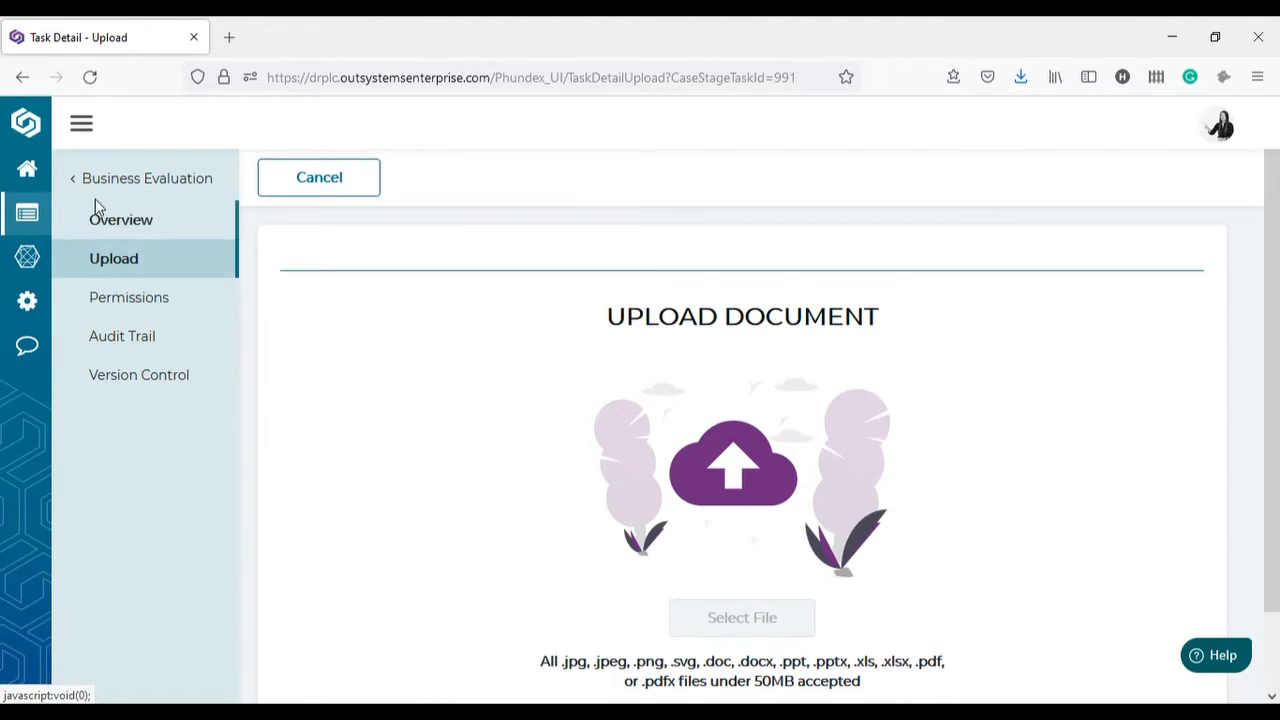
click(72, 187)
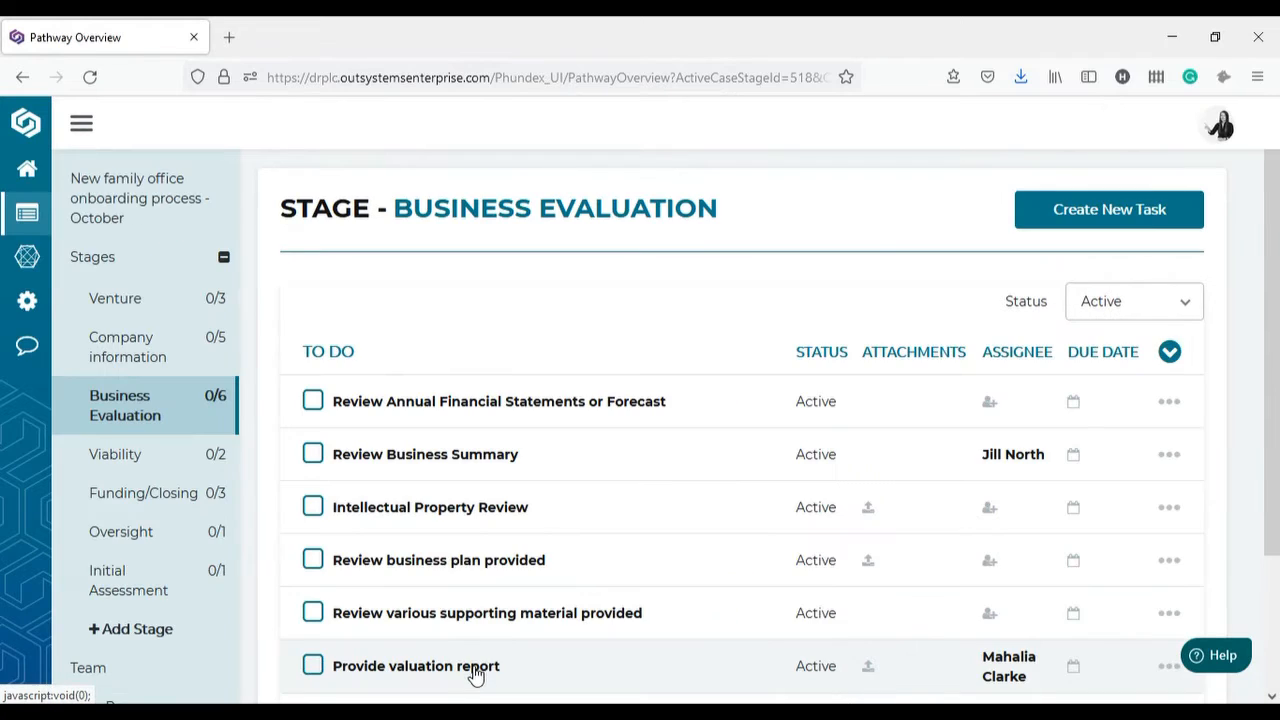
click(476, 675)
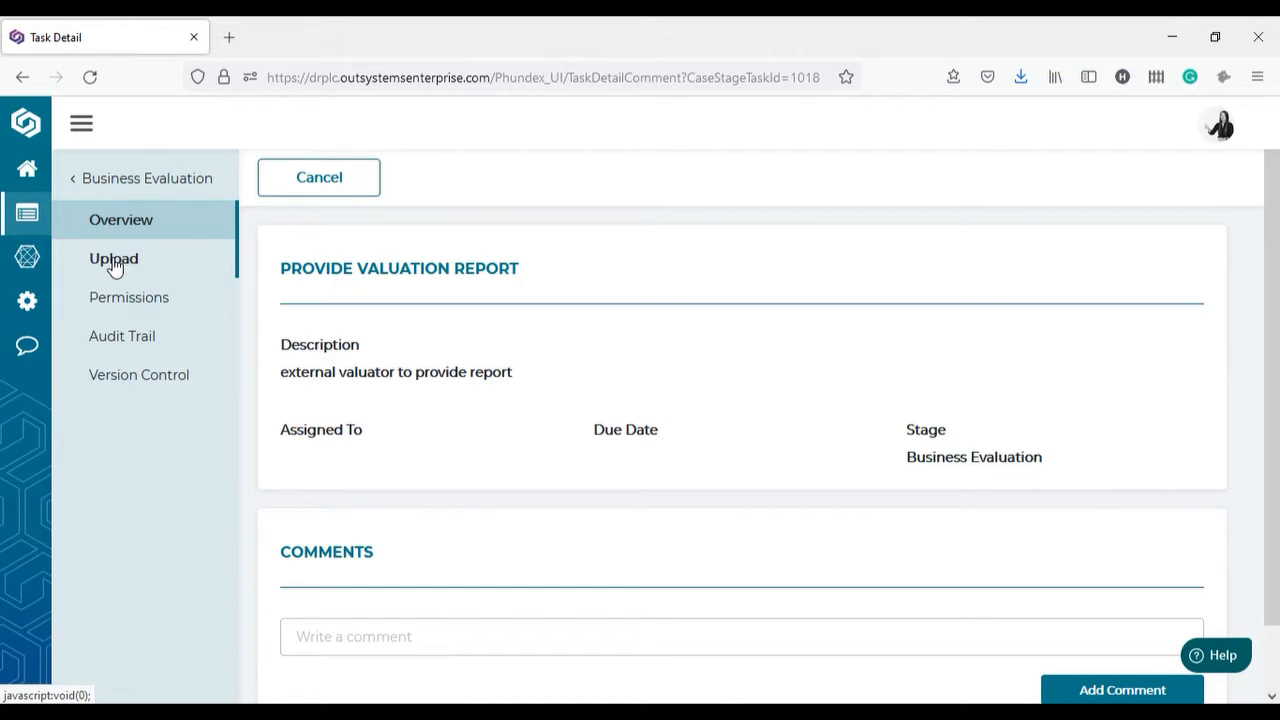
click(99, 188)
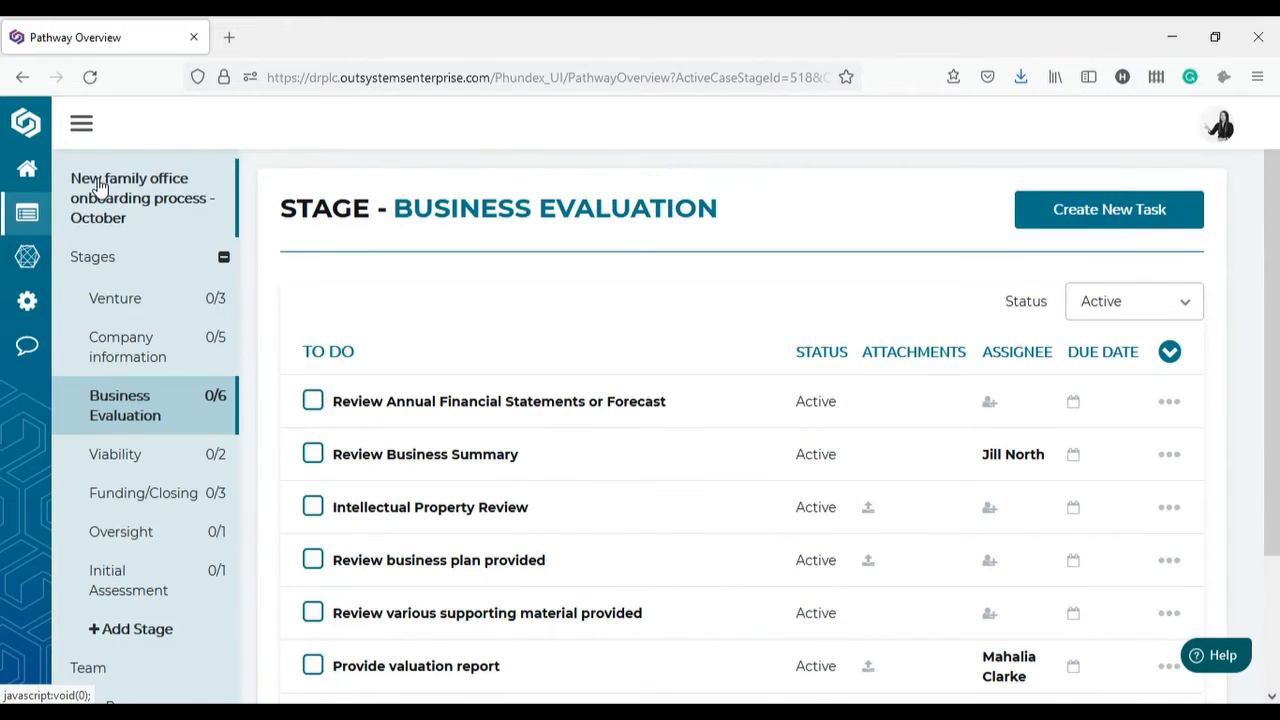
Step: Open the pathway's Data Room and browse both pages of its files and forms
click(221, 257)
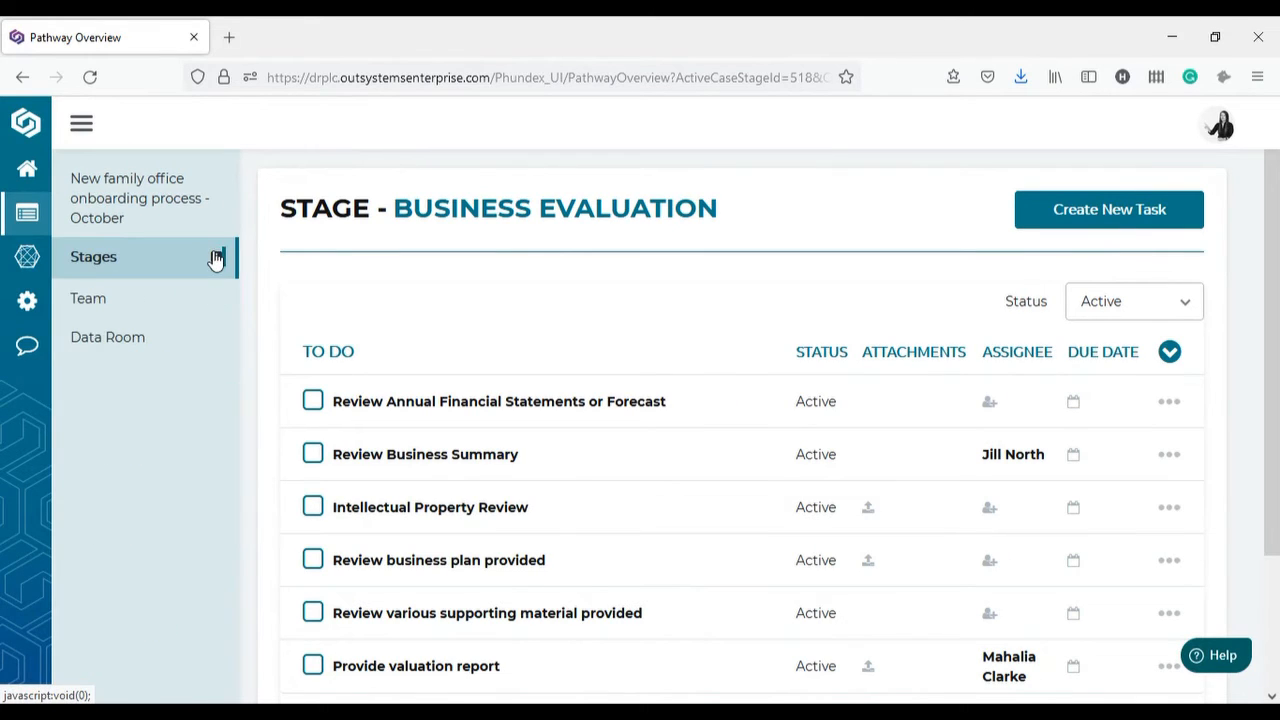
click(112, 336)
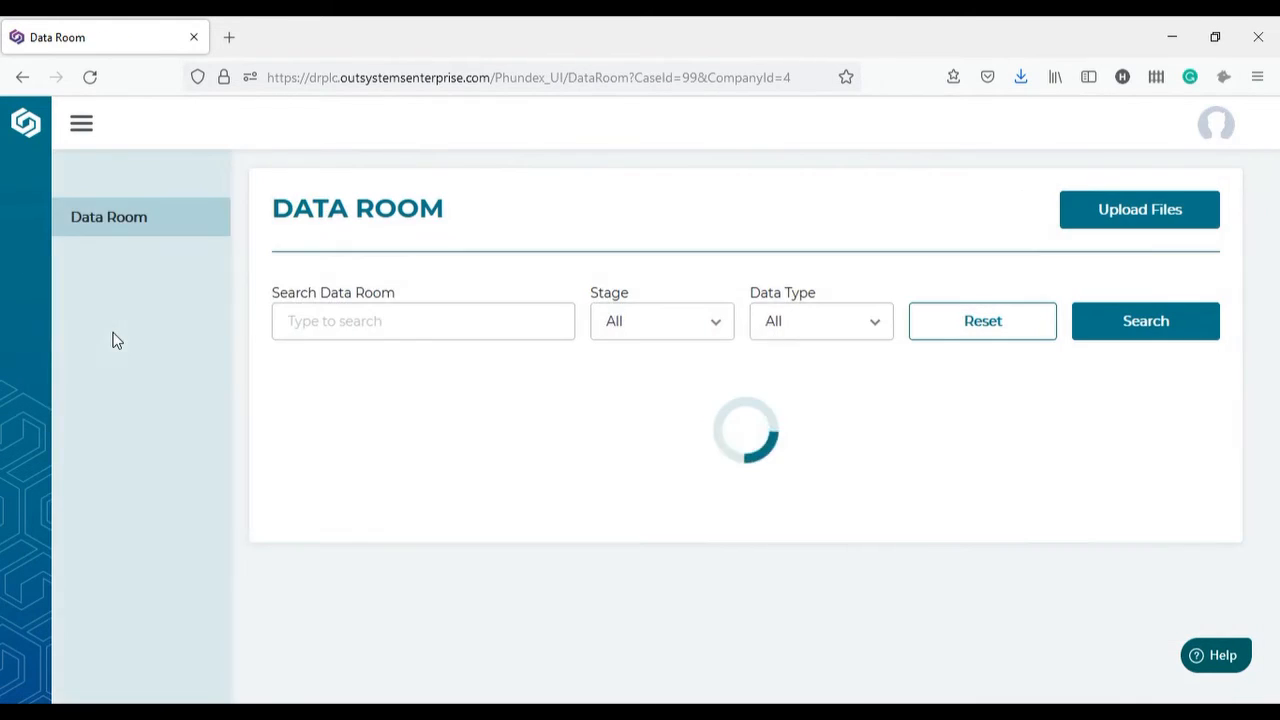
scroll(950, 622, down, 2)
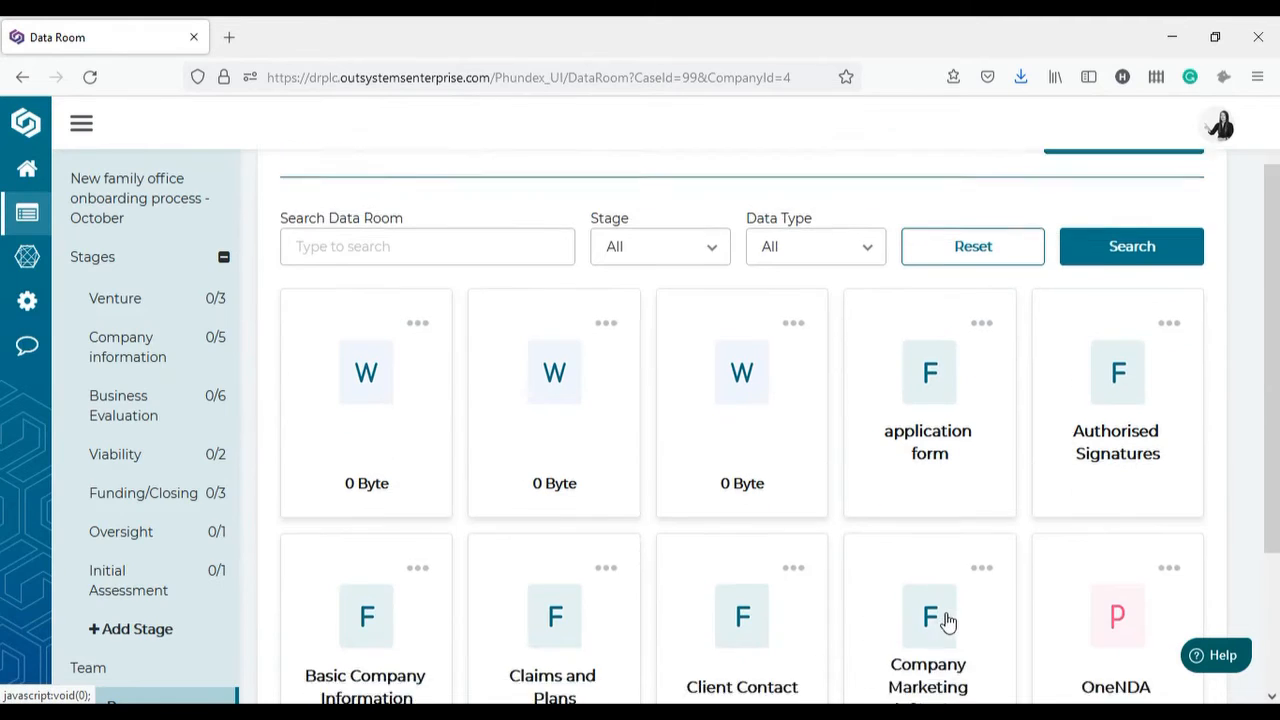
scroll(948, 621, down, 2)
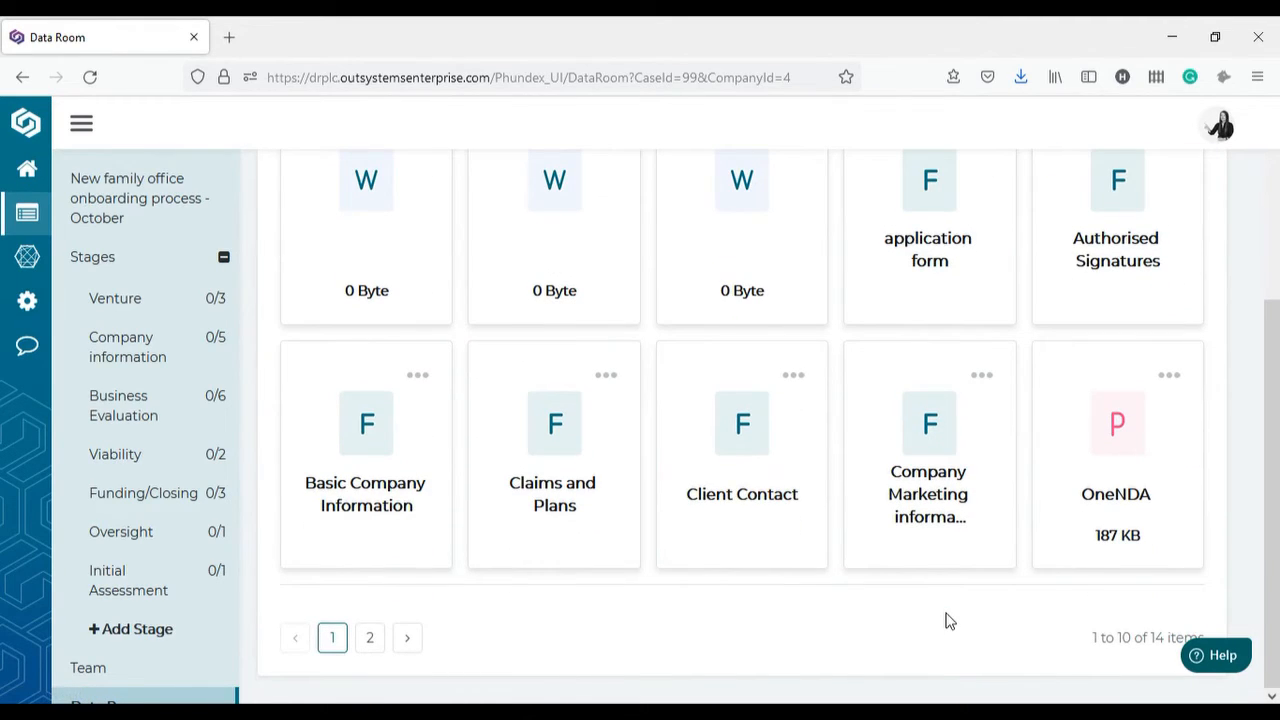
click(371, 640)
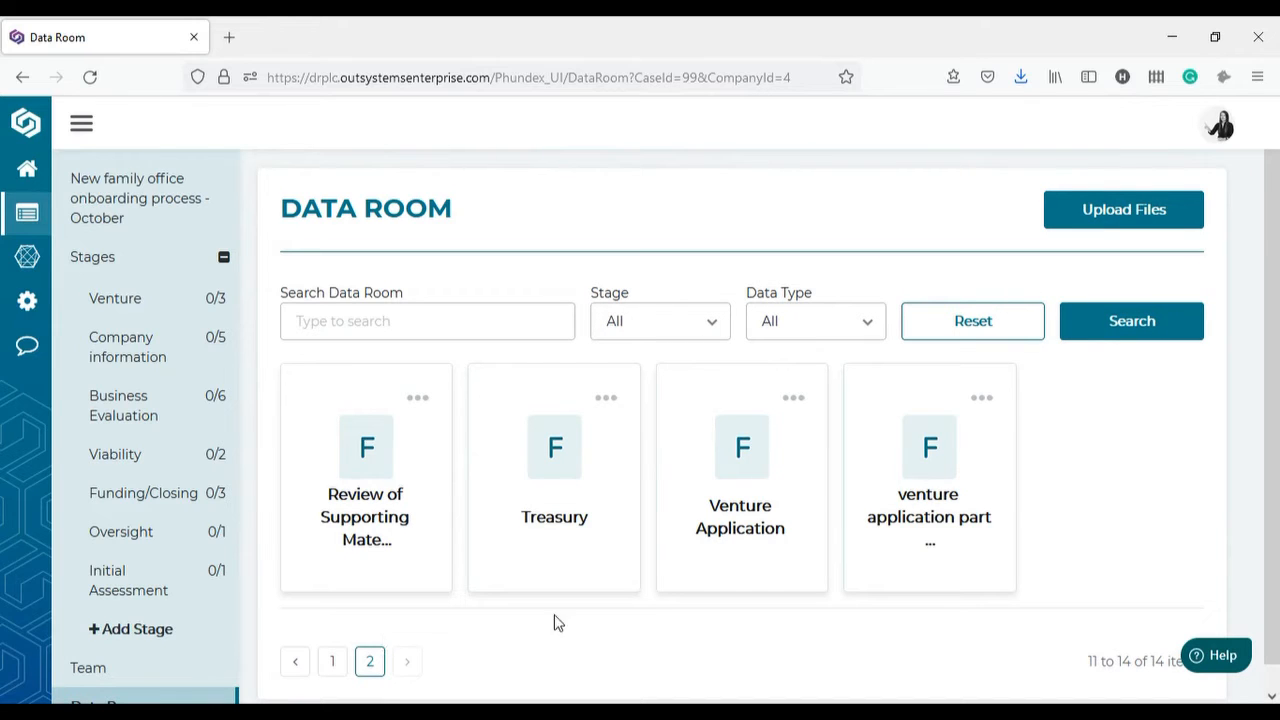
Step: Open the "Initial interview with customer" task in the Initial Assessment stage, view its form, and return to the stage
click(124, 592)
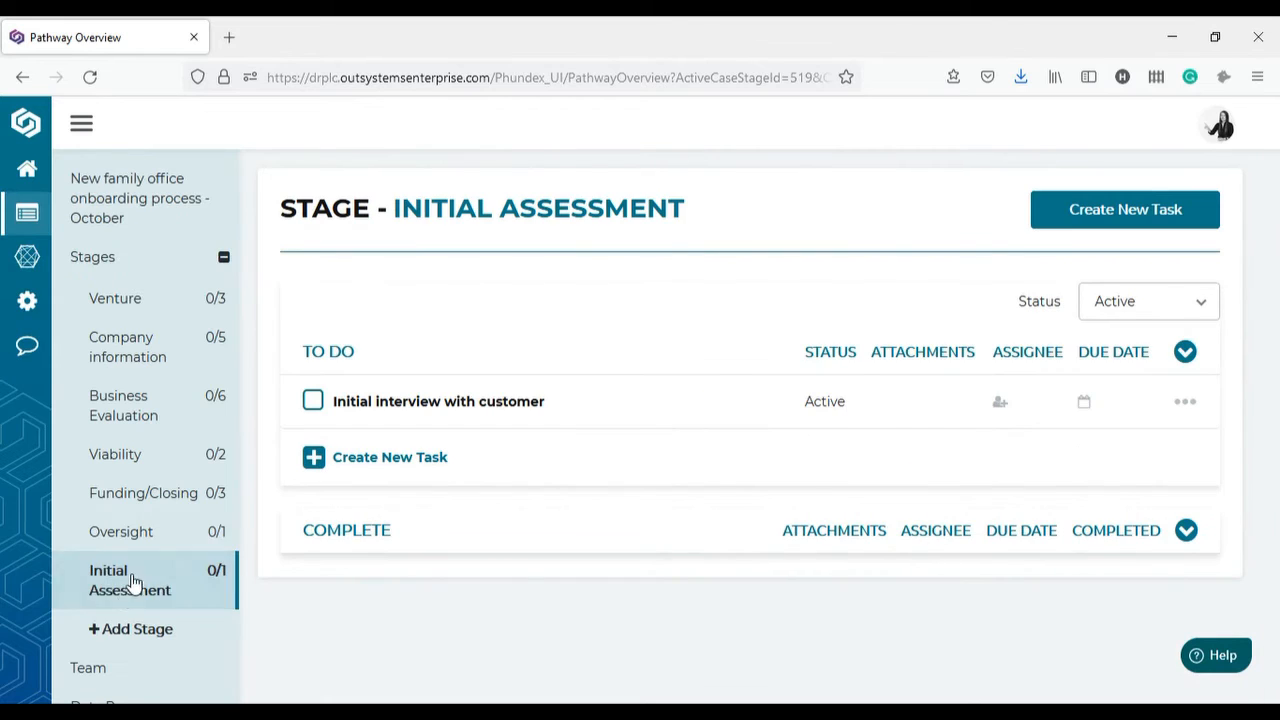
click(414, 402)
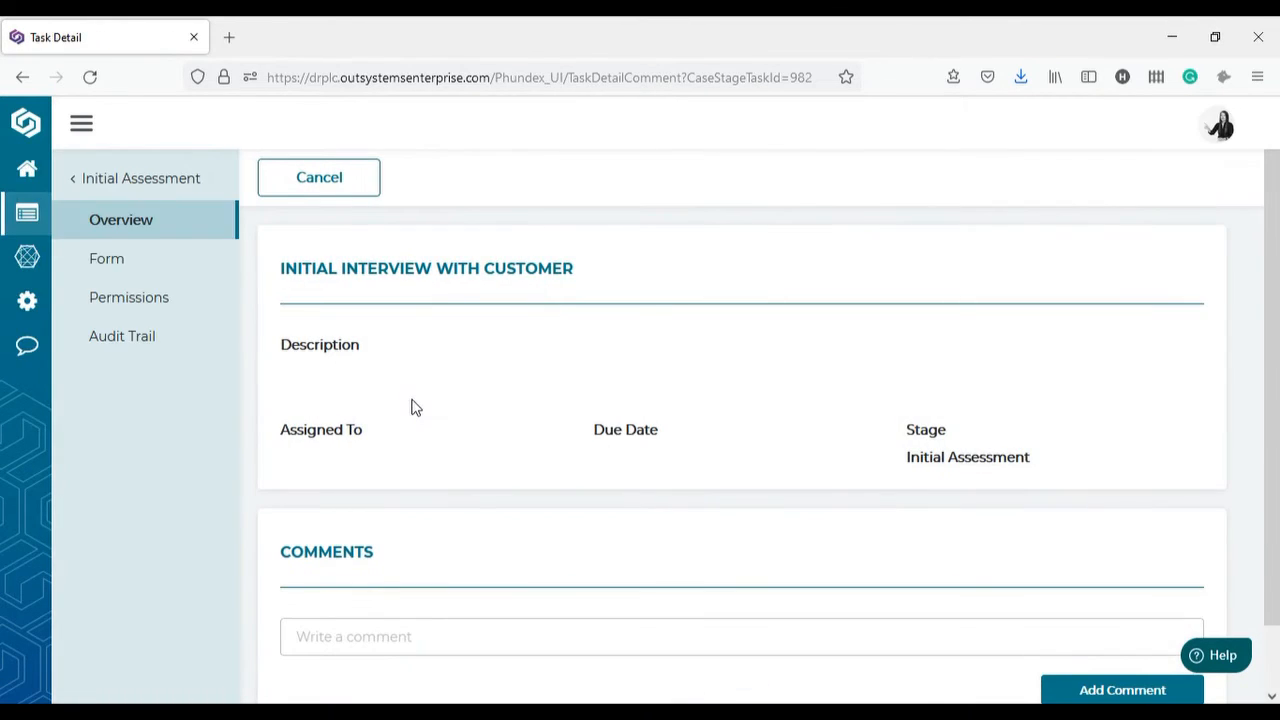
click(106, 262)
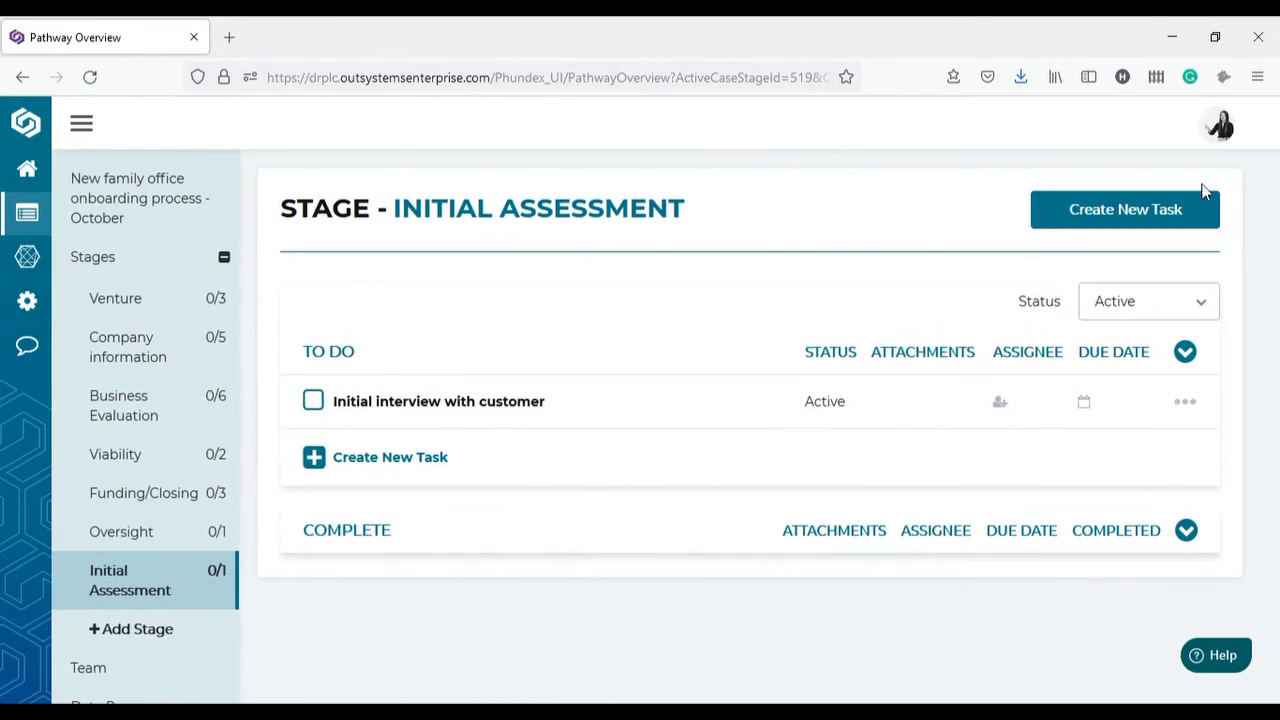
Step: Create an Initial Assessment task named "new task" with the Create New Form attachment option and save it
click(1143, 219)
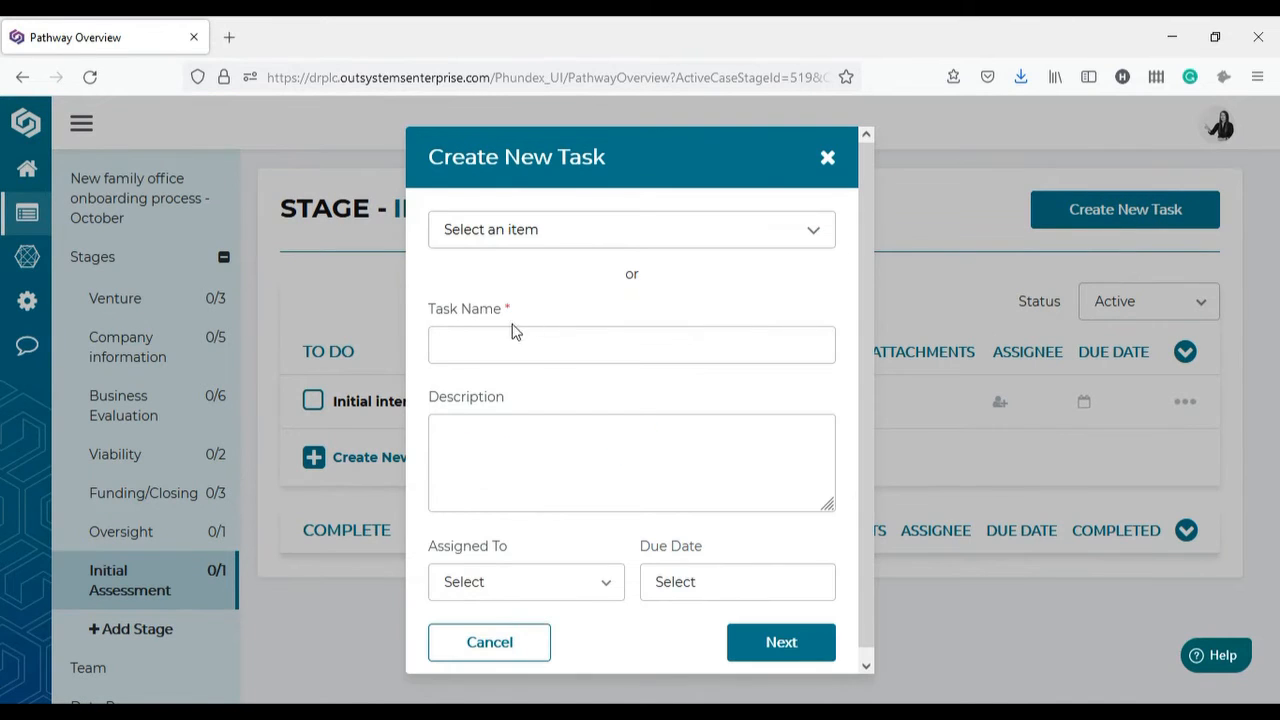
click(484, 343)
text(new t)
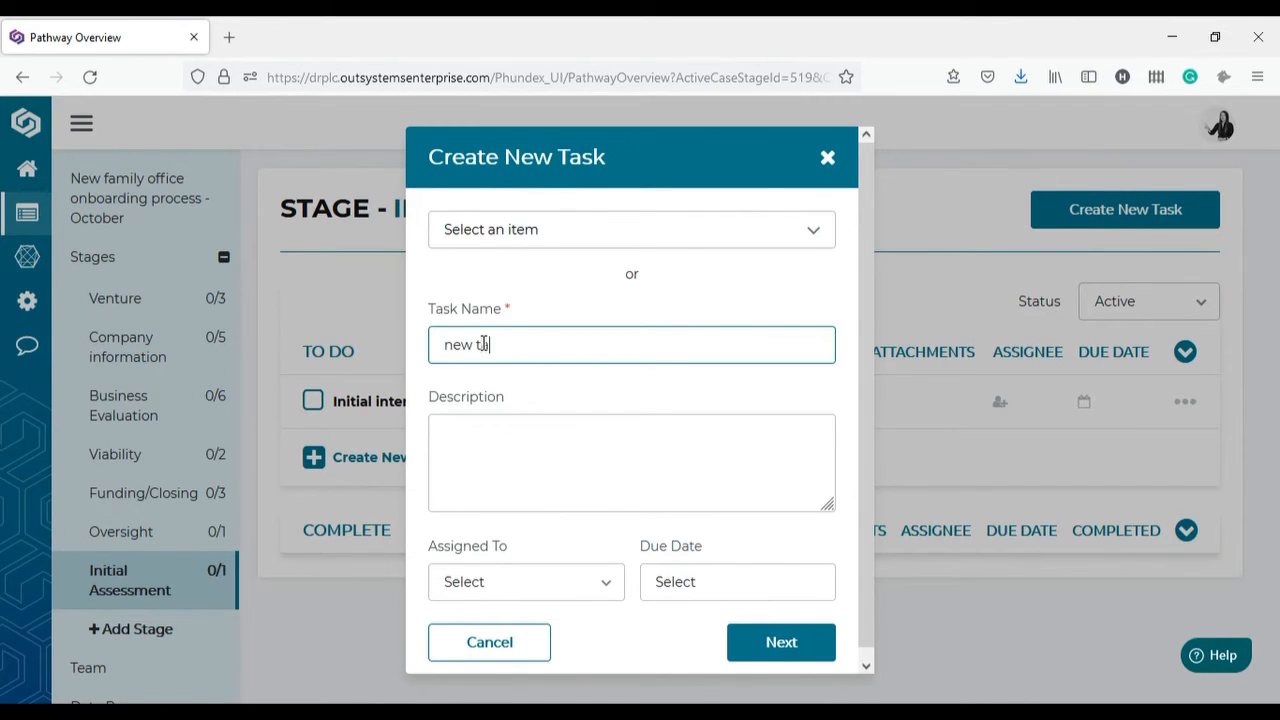
text(ask)
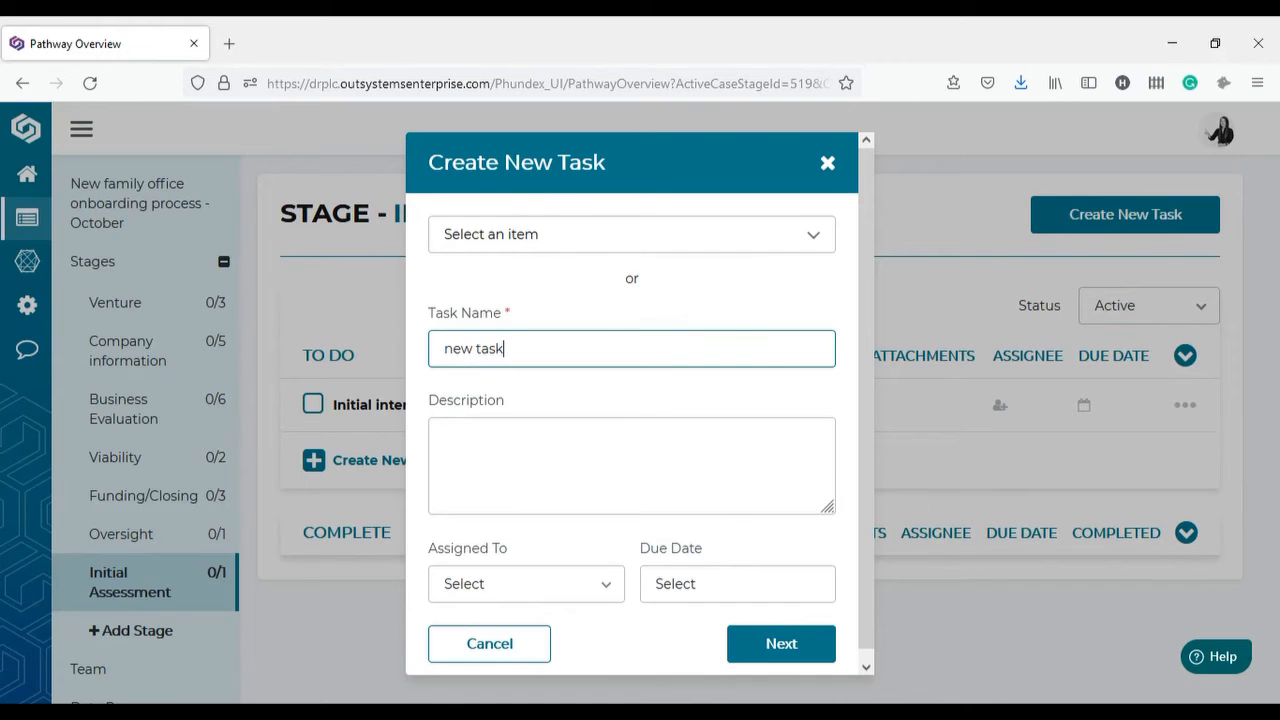
click(778, 646)
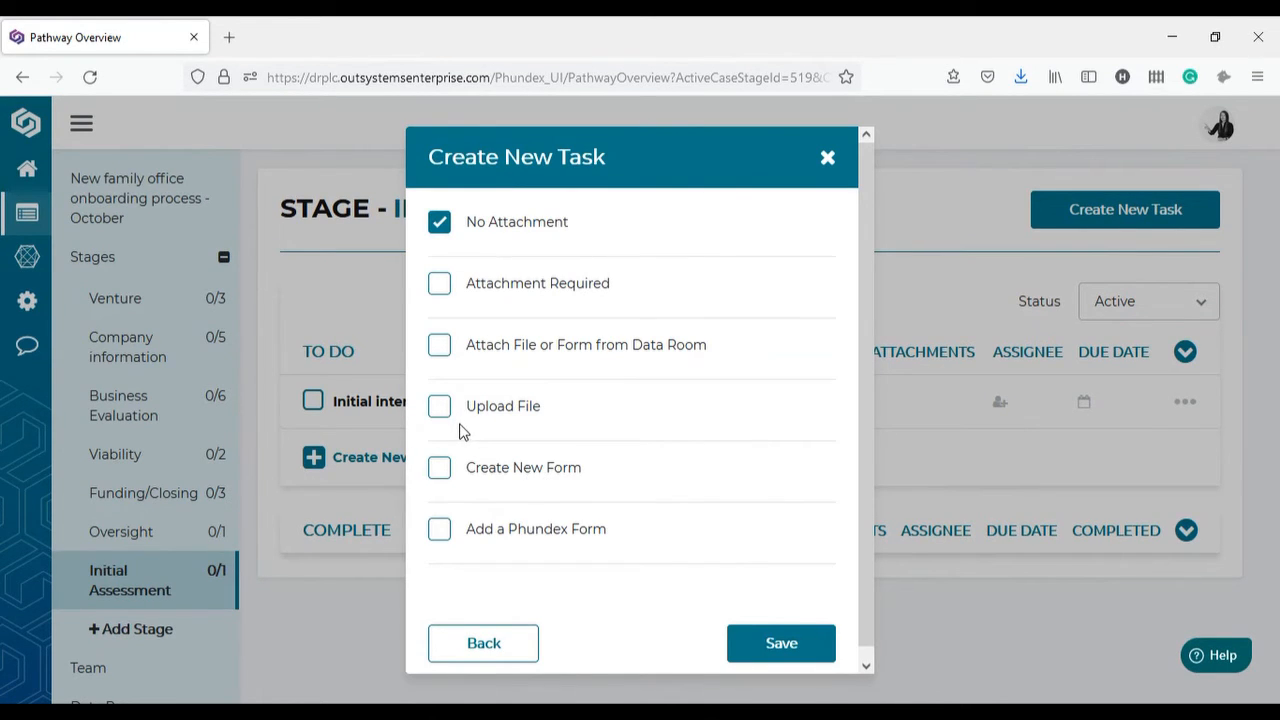
click(444, 463)
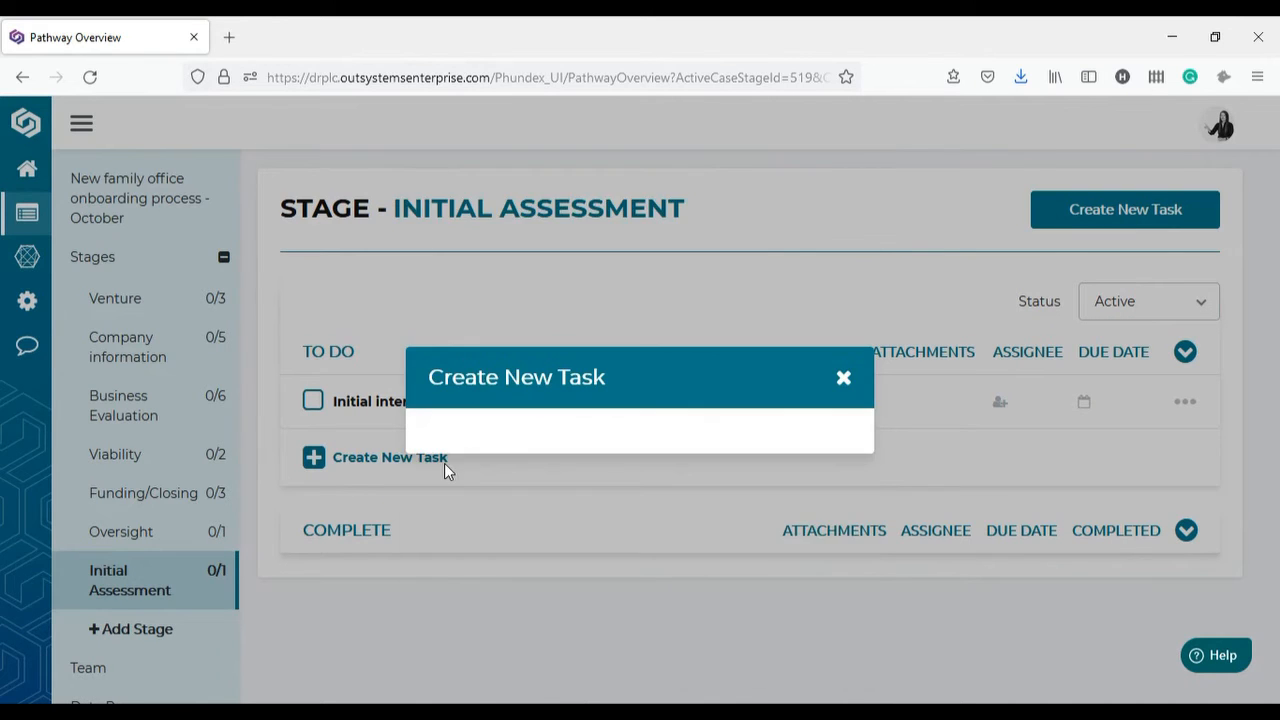
click(788, 645)
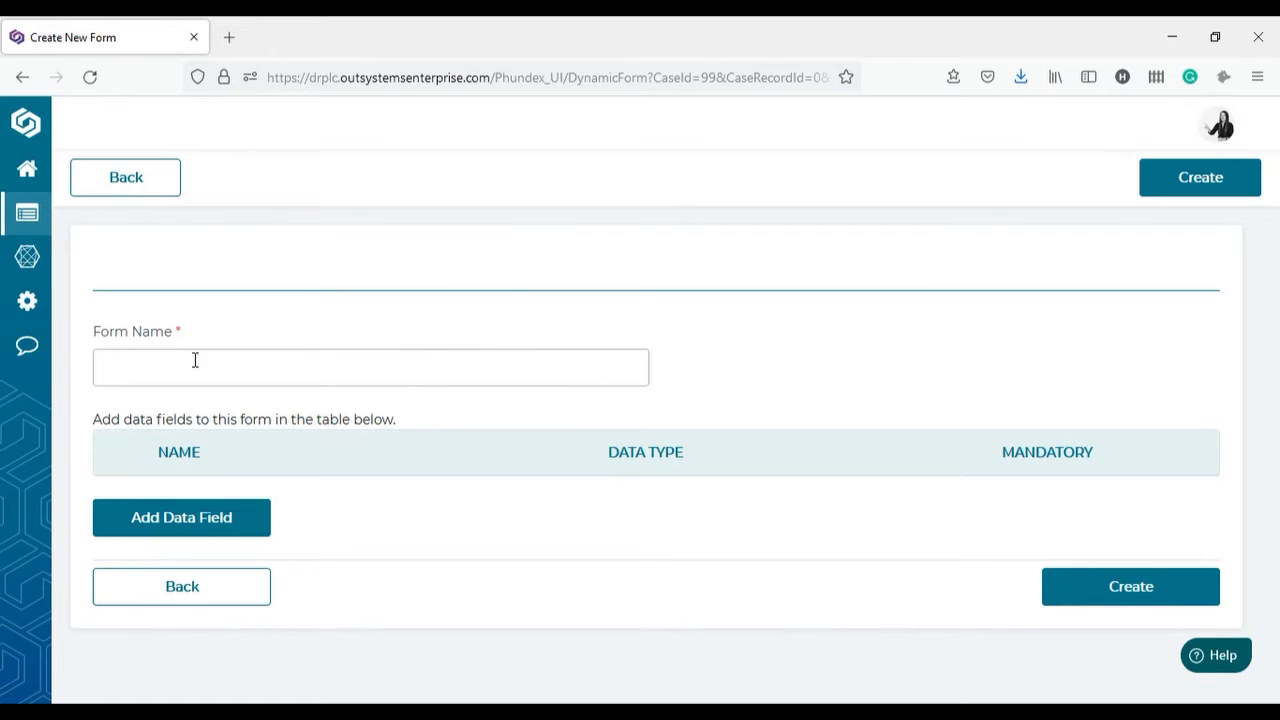
Step: Name the new form "NEw form submission"
click(181, 366)
text(NEw form)
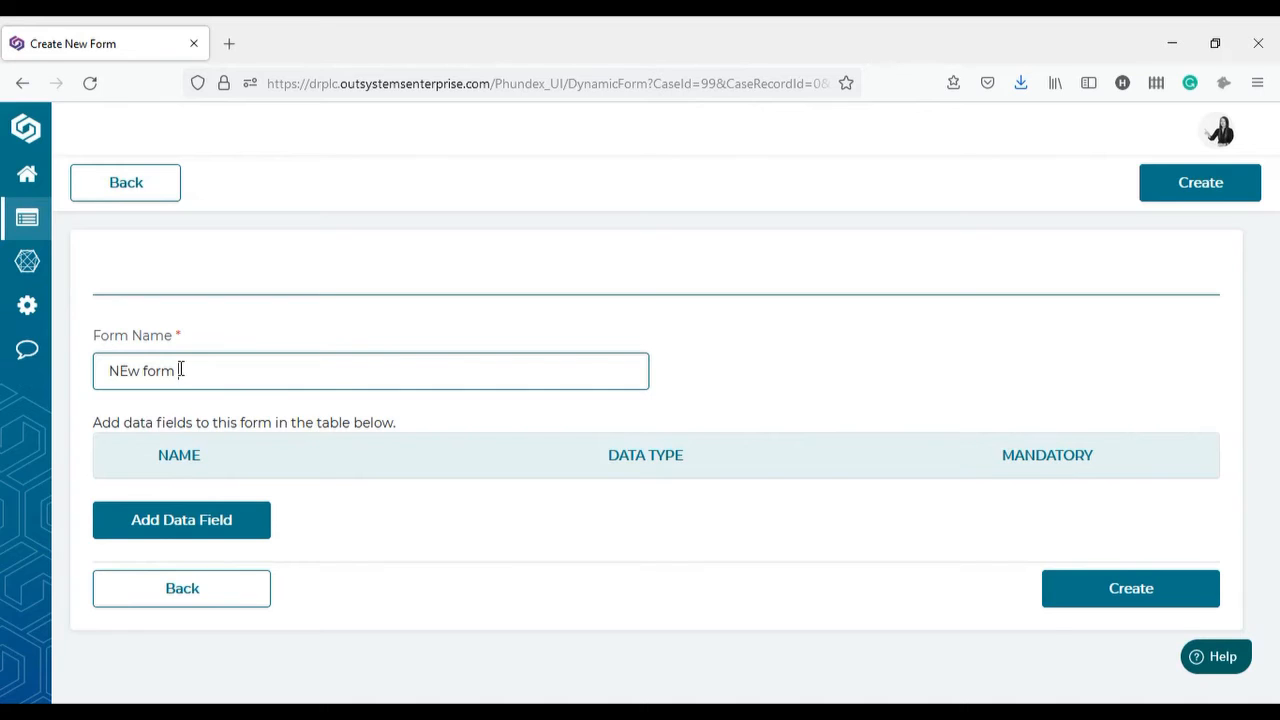
text( subsm)
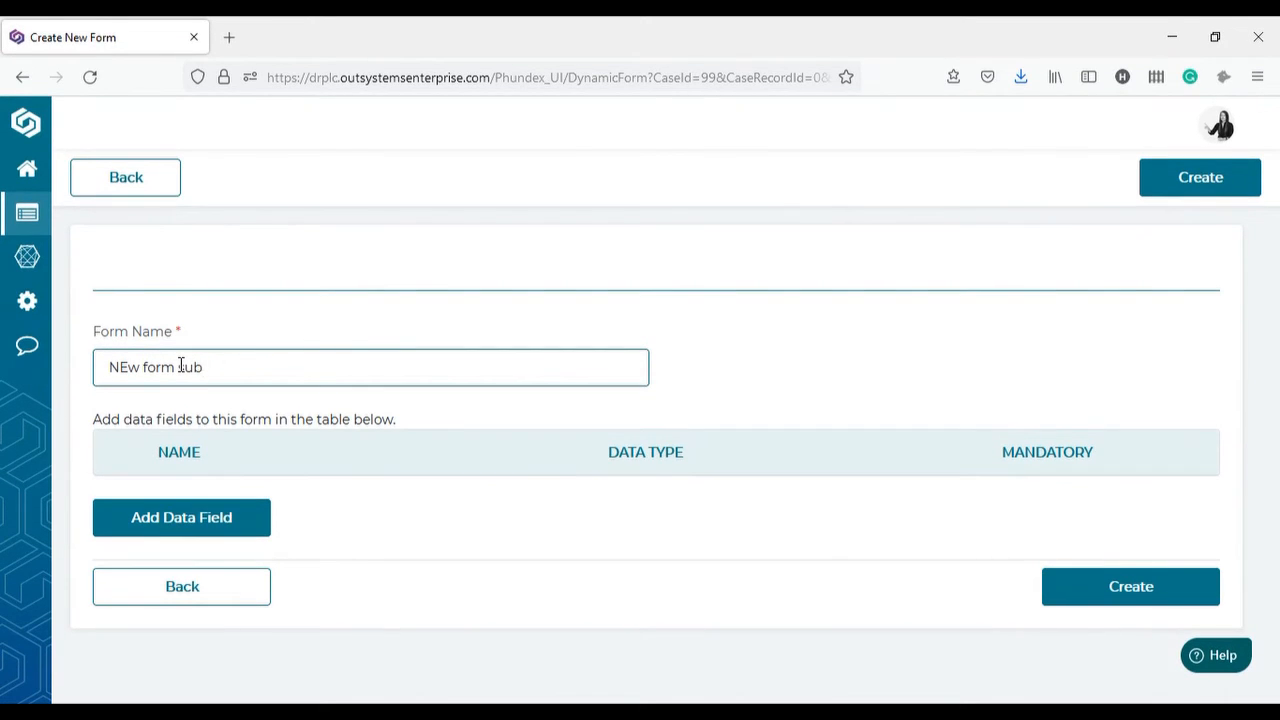
text(sso)
text(s)
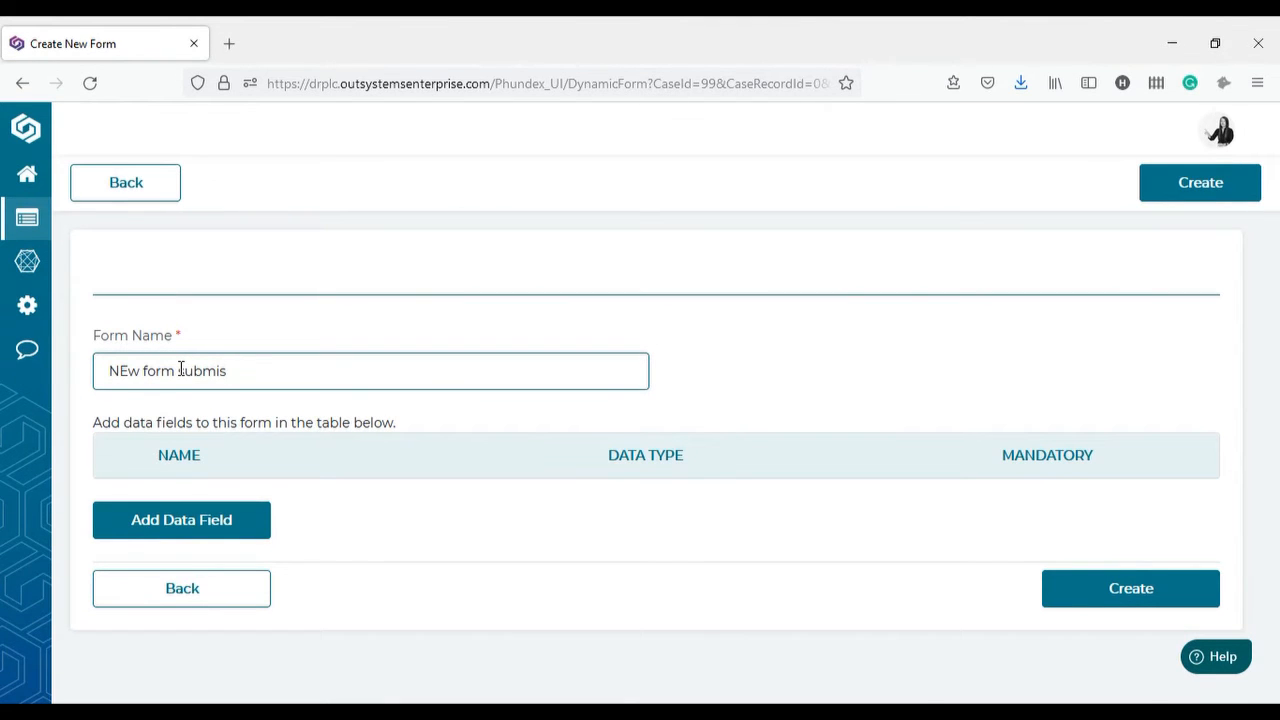
text(sion)
Step: Add a mandatory Radio button data field named "test data 1" to the form and save the field
click(176, 510)
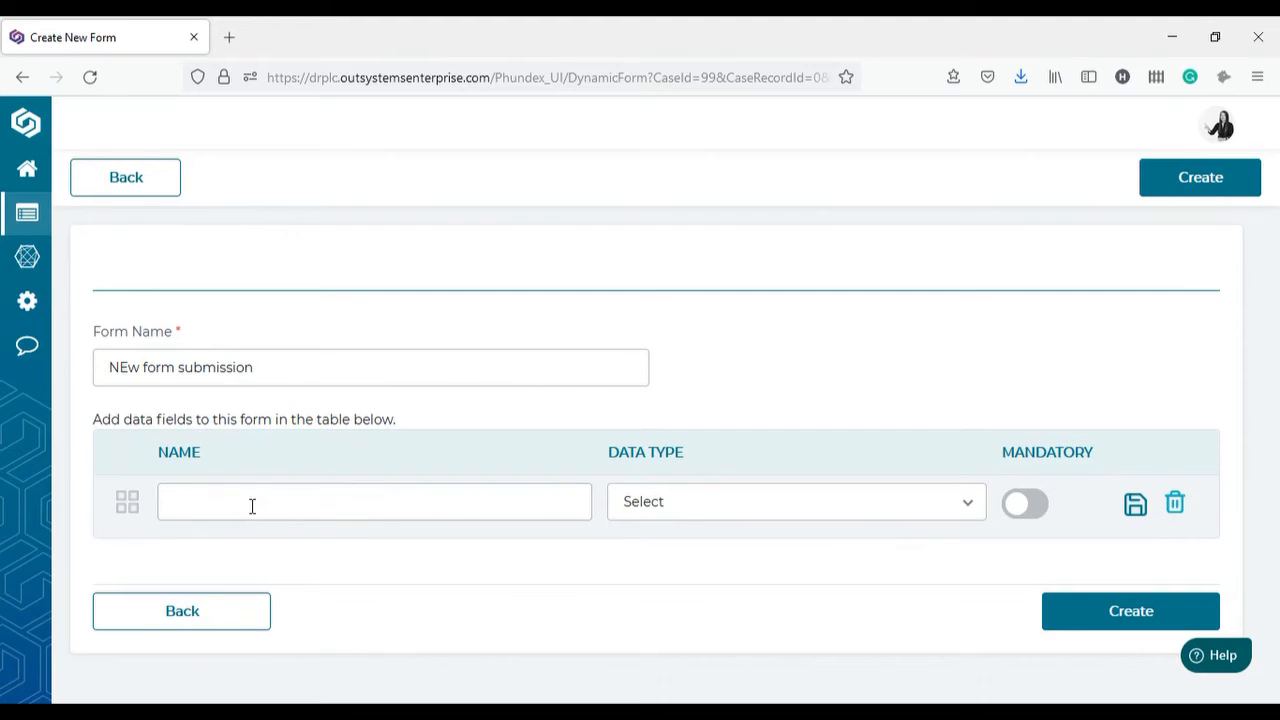
click(252, 506)
text(test )
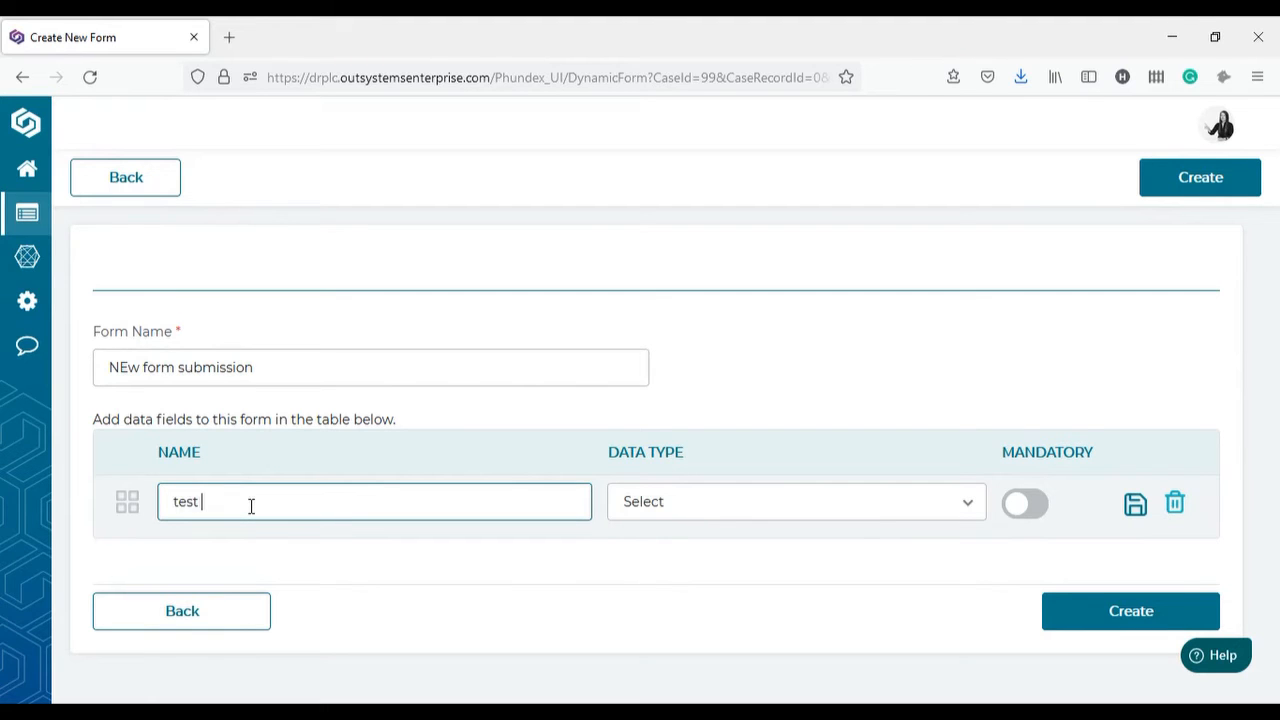
text(data 1)
click(963, 512)
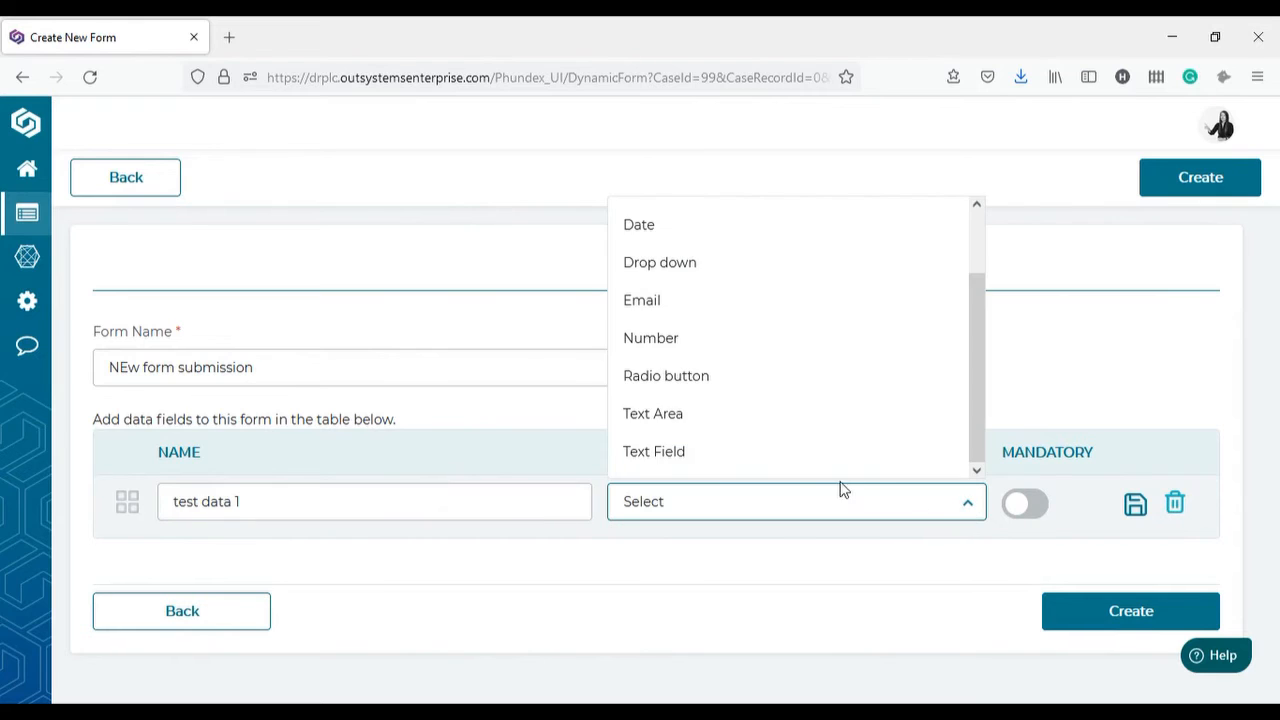
click(677, 376)
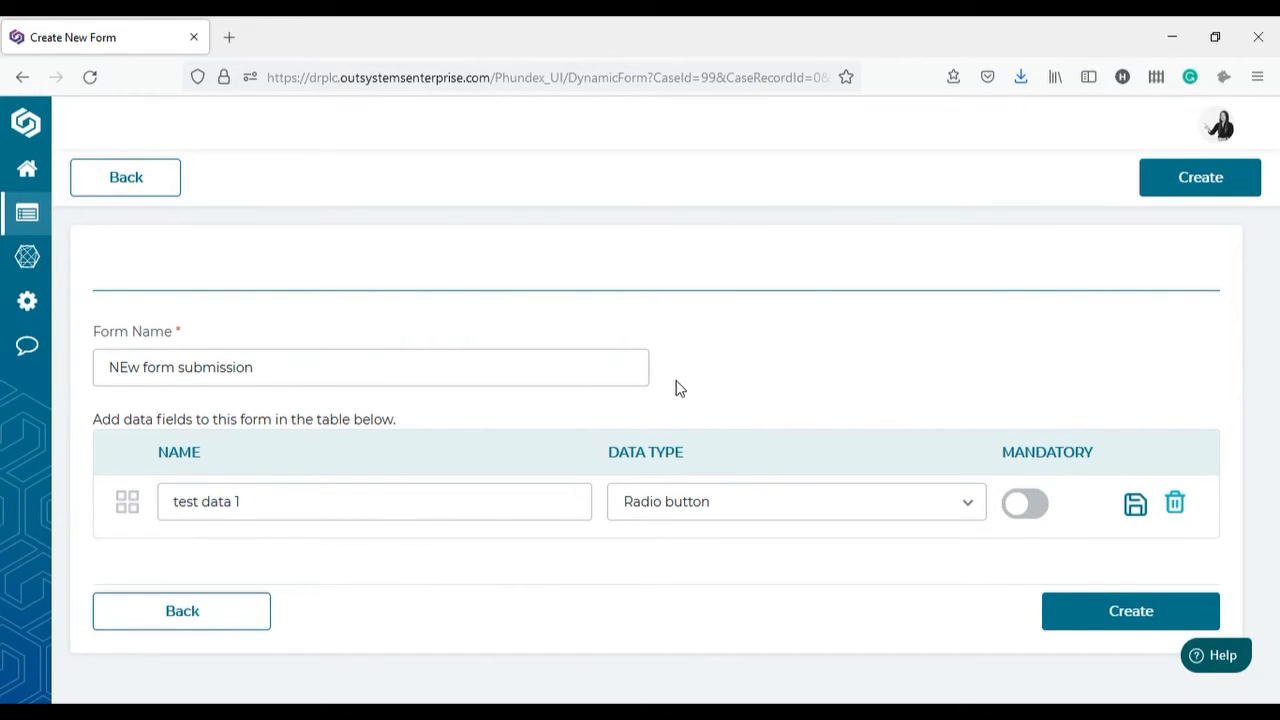
click(1036, 510)
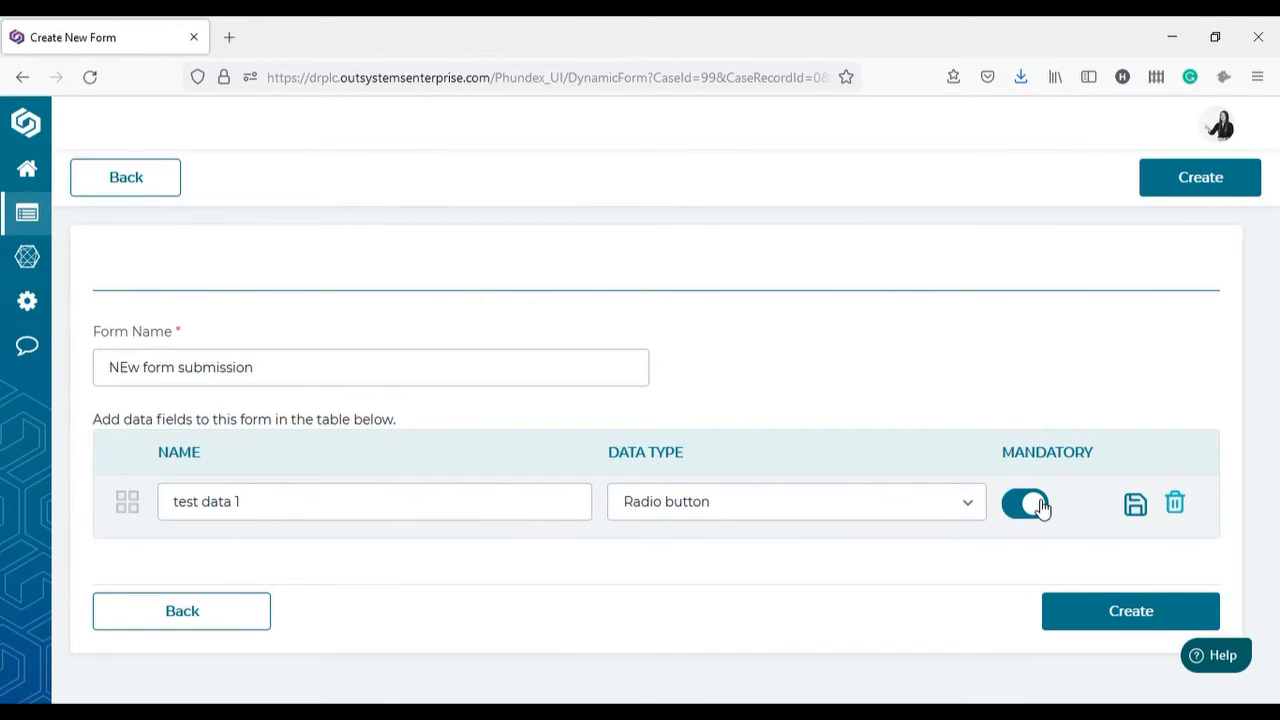
click(1138, 508)
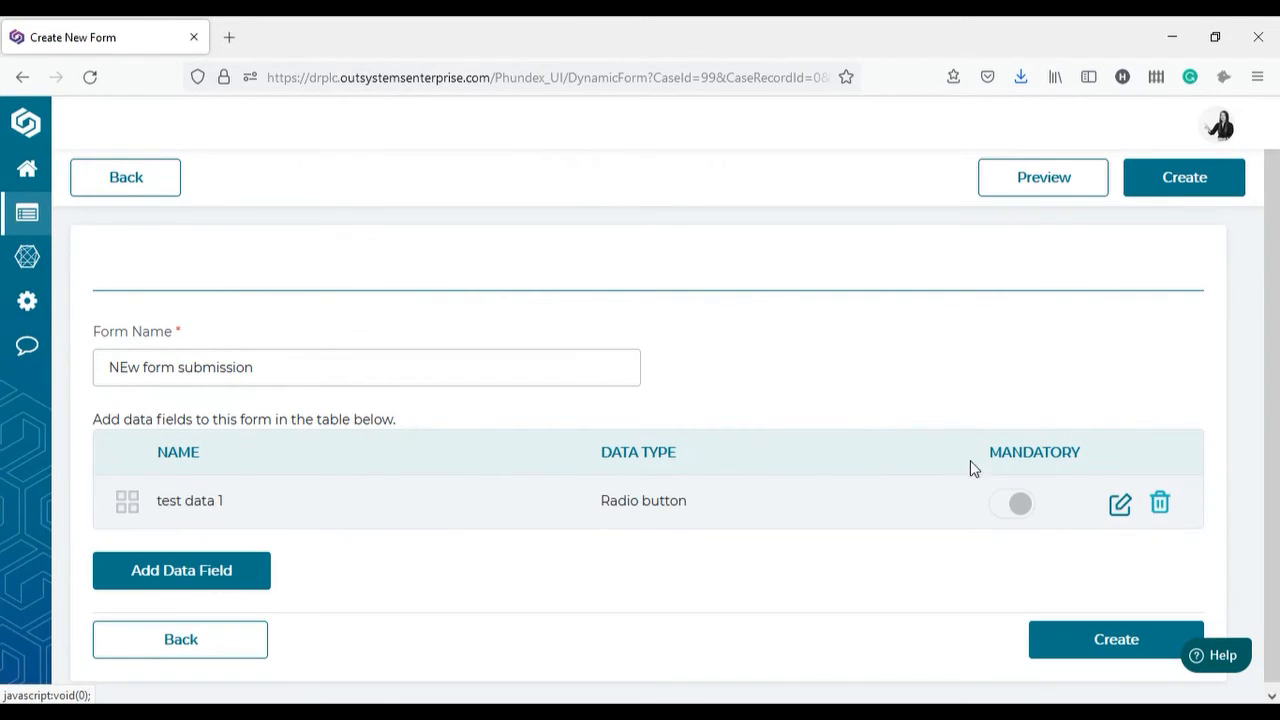
Step: Add a mandatory Email data field named "test data 2" and save the field
click(202, 574)
click(202, 557)
text(t)
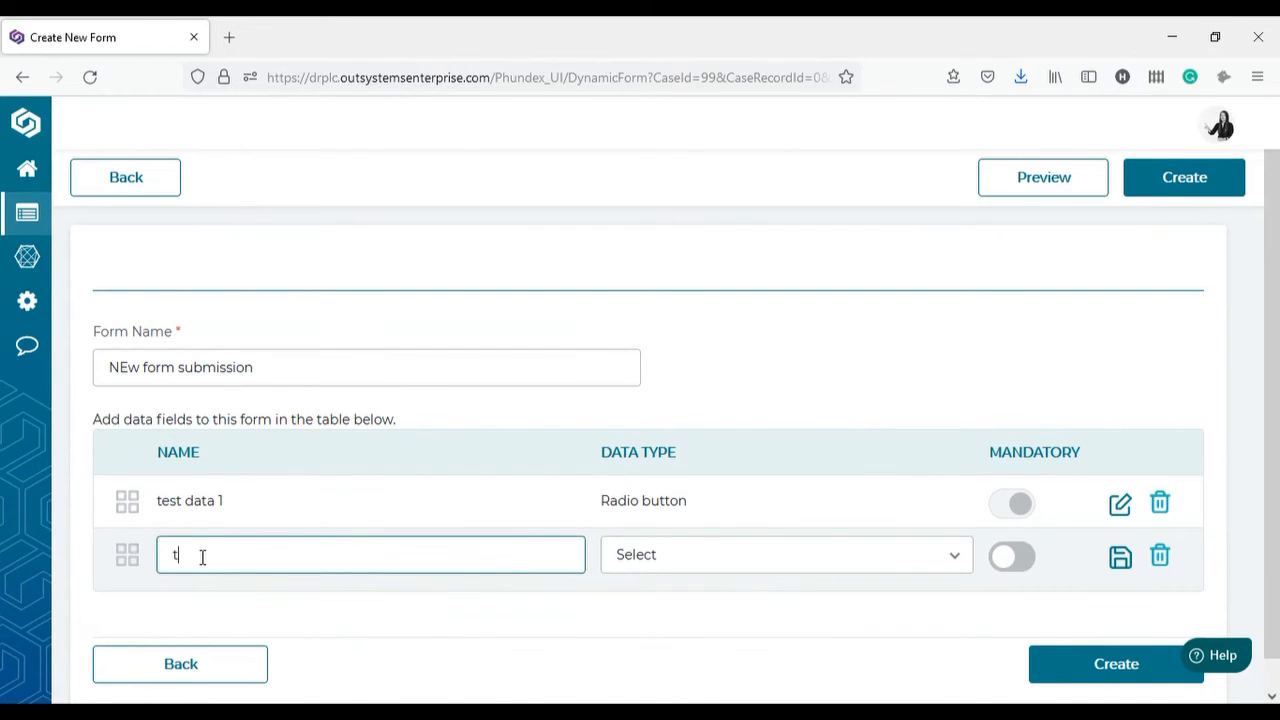
text(est data 2)
click(945, 558)
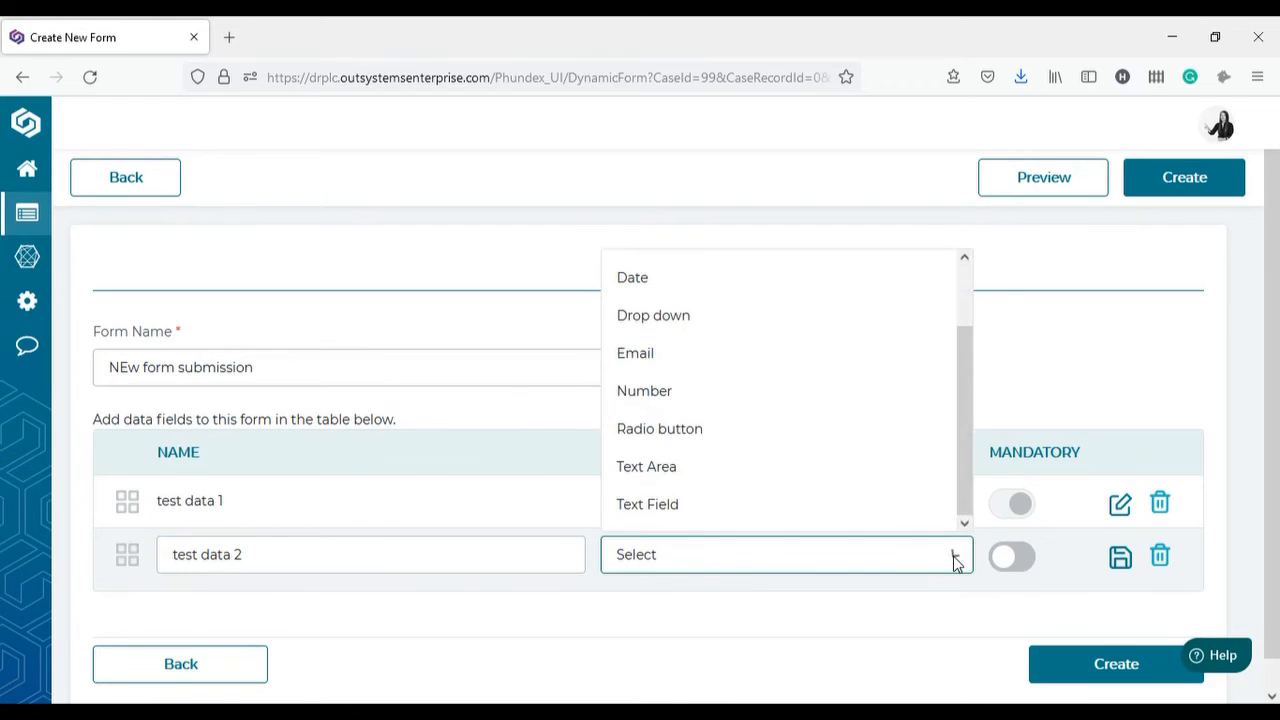
click(636, 354)
click(1020, 560)
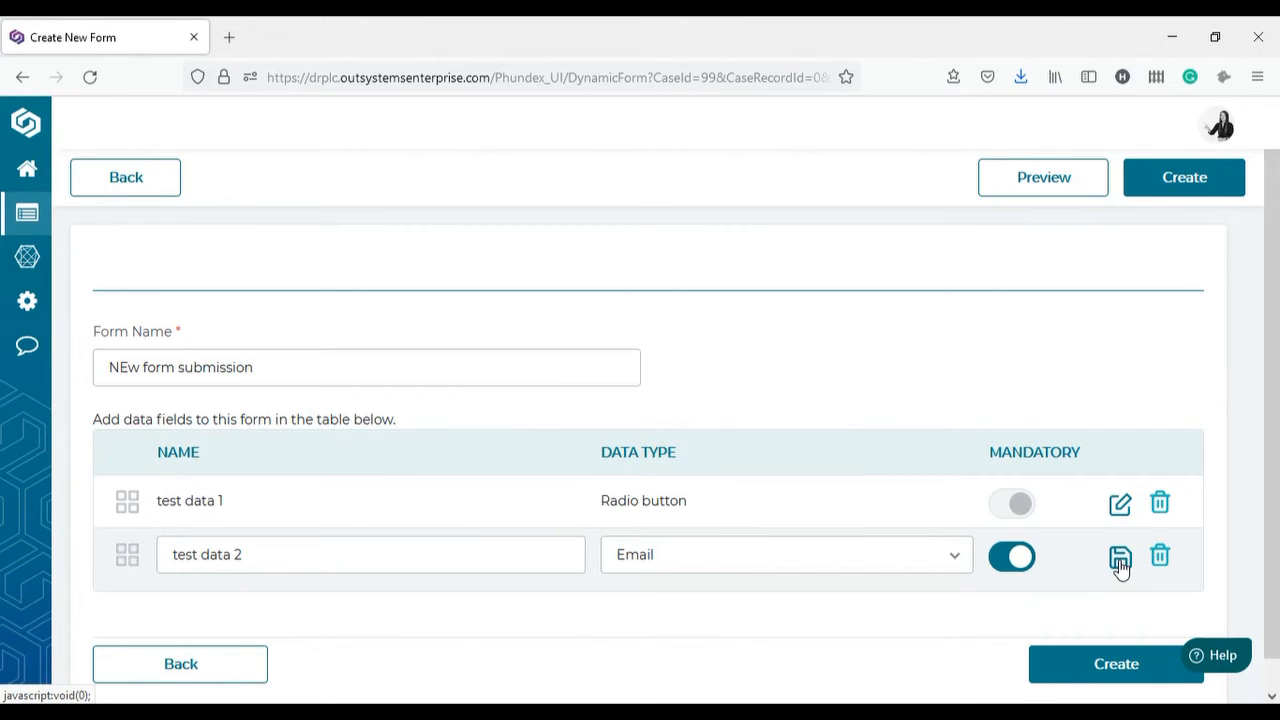
click(1120, 560)
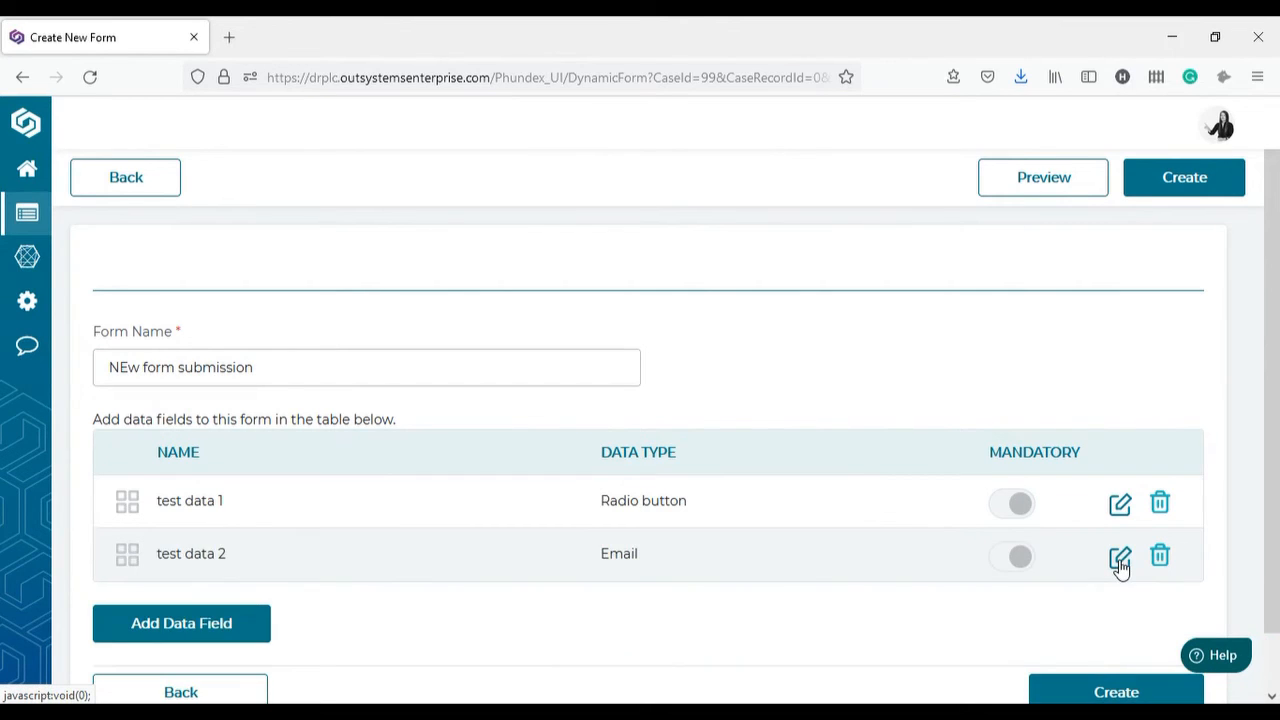
Step: Add a third data field named "test data 3" with the Drop down data type
click(183, 625)
click(206, 610)
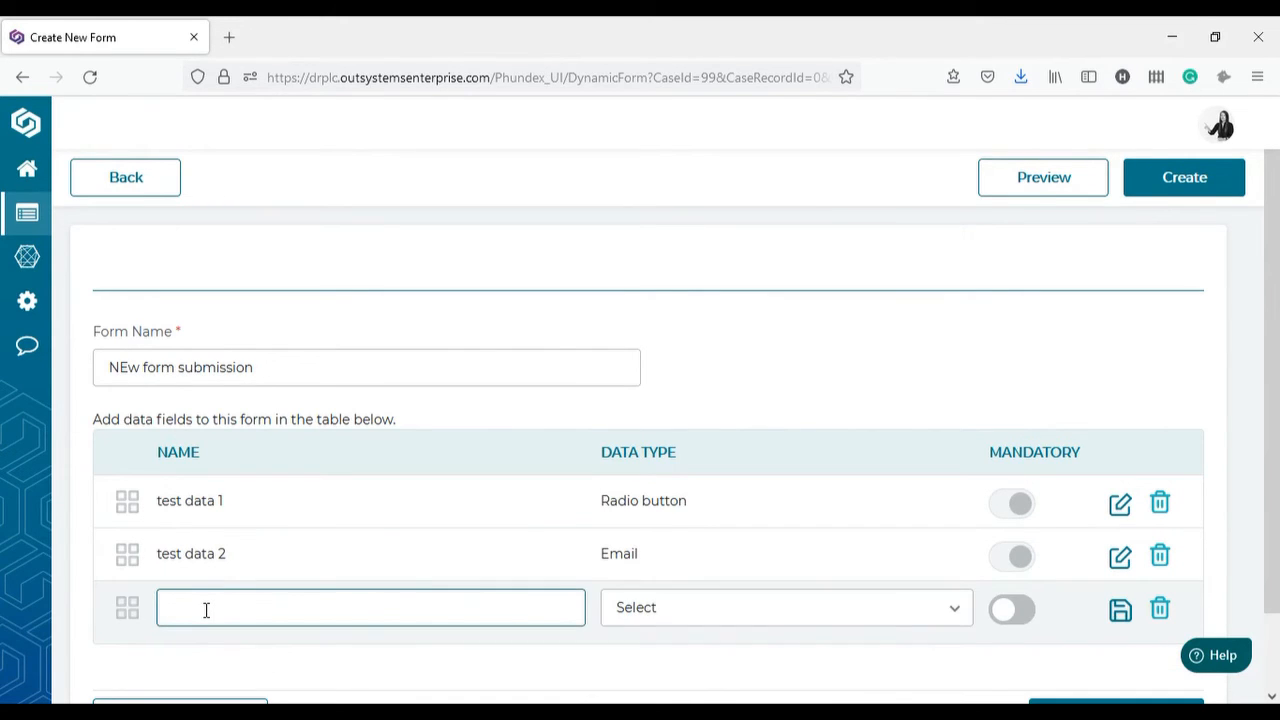
text(tes)
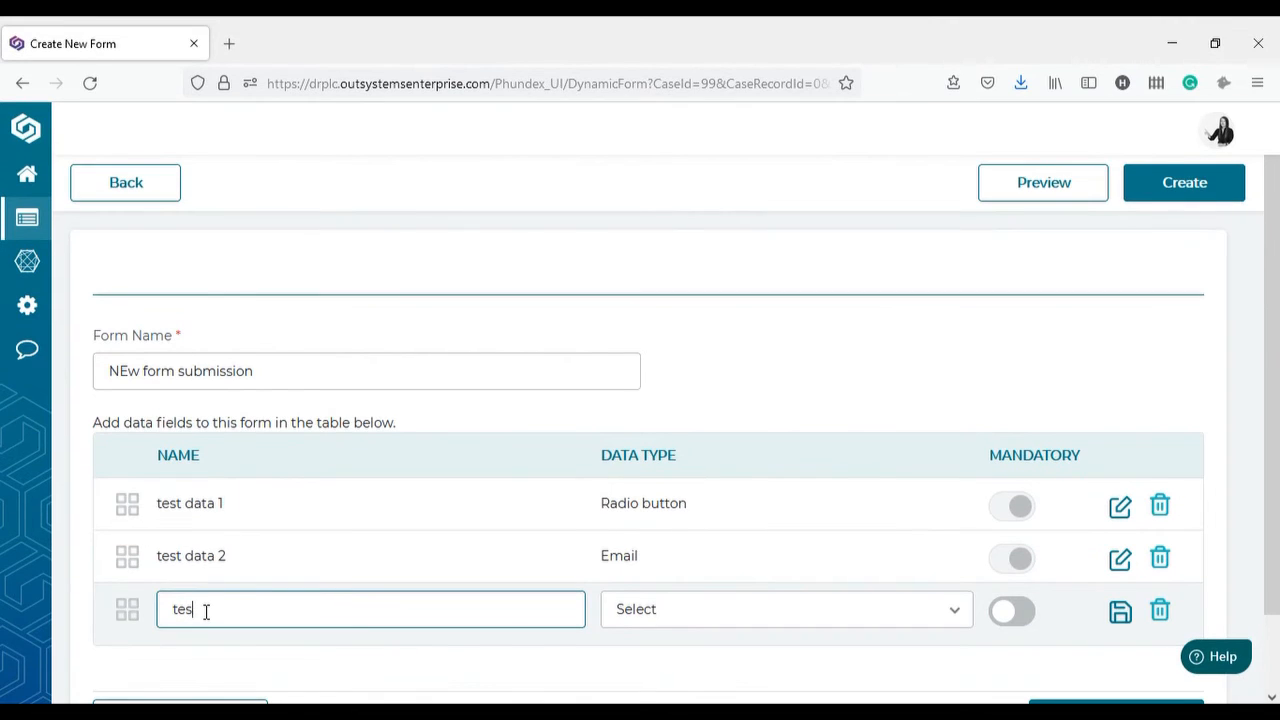
text(t data 3)
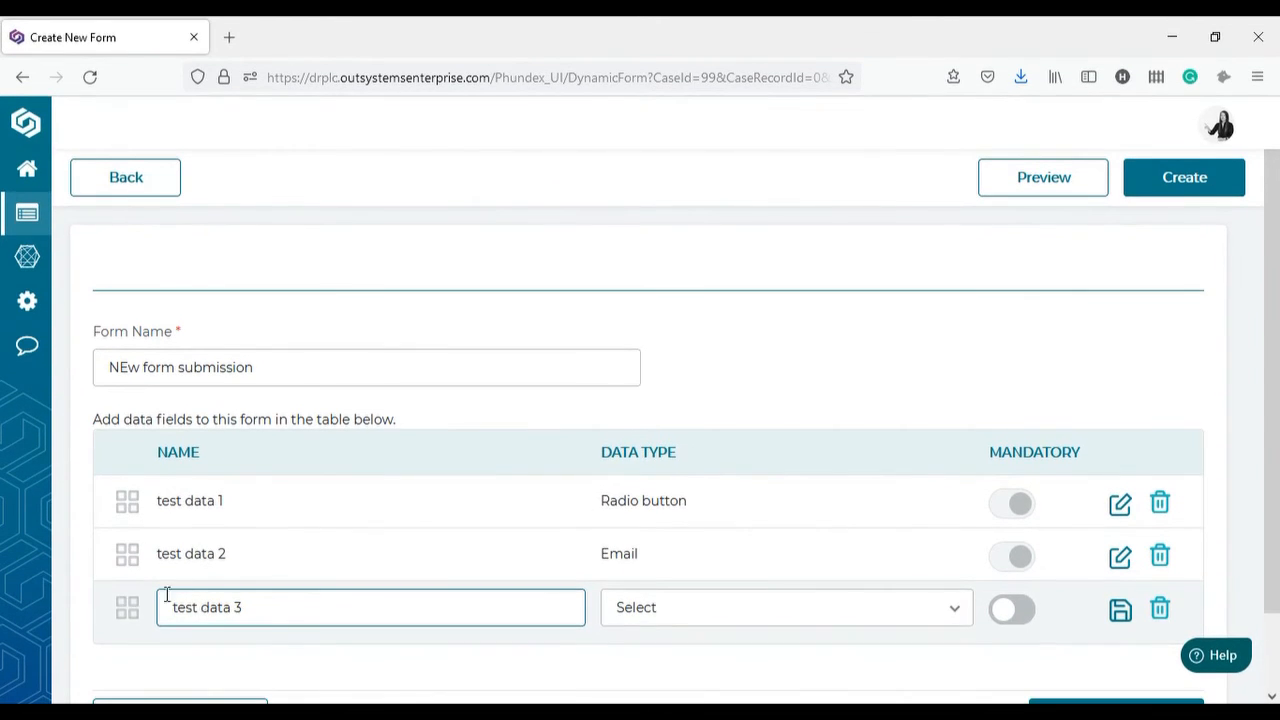
click(958, 609)
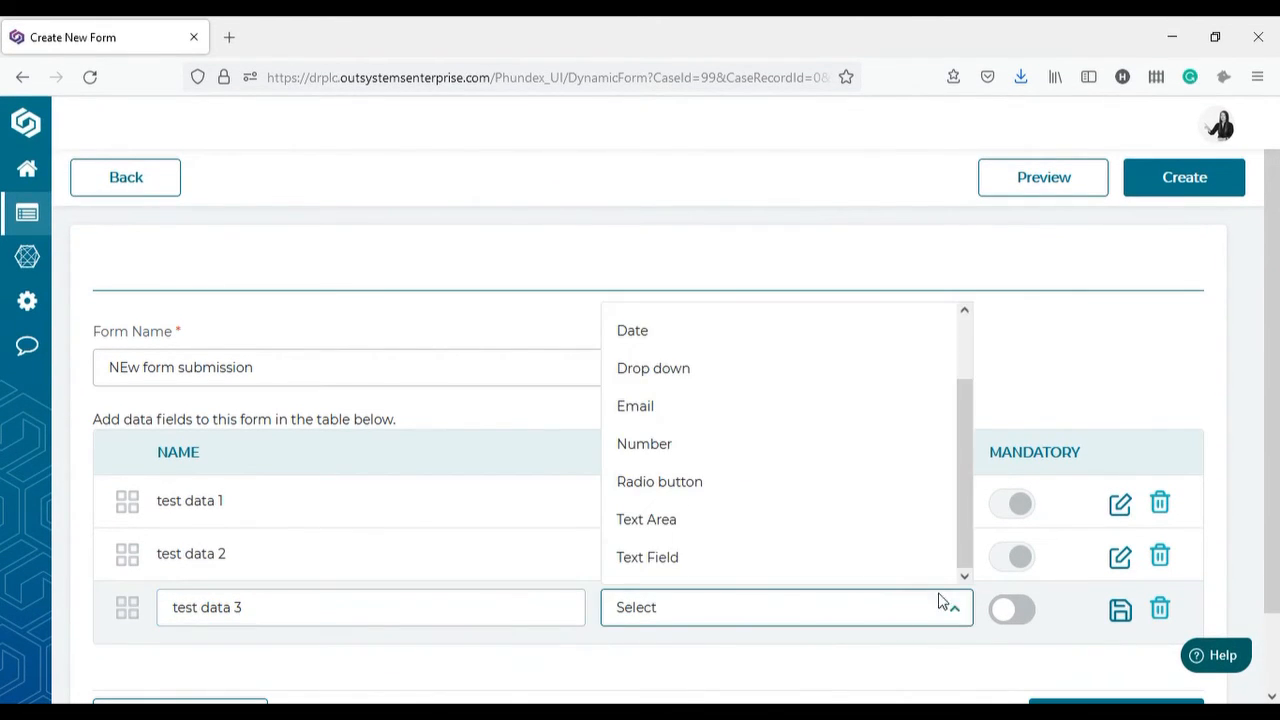
click(680, 370)
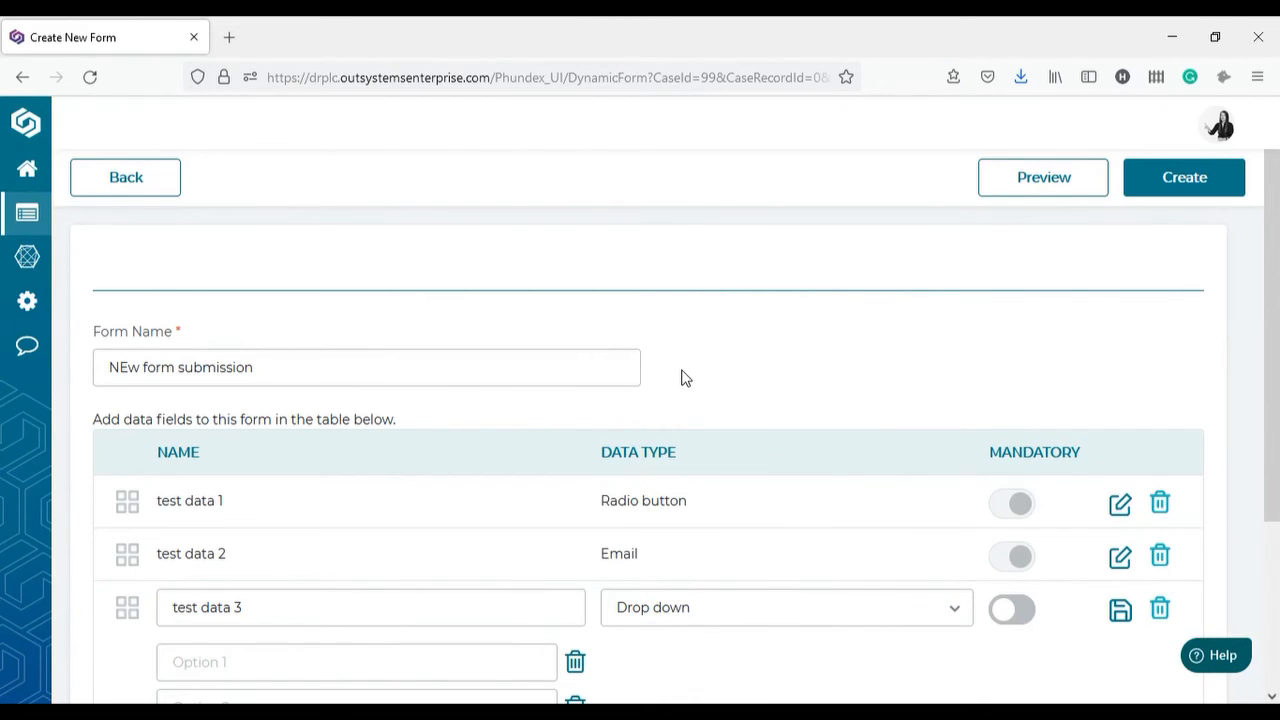
Step: Enter "seed stage" and "preseed" as the first two options of the "test data 3" drop-down field
scroll(417, 535, down, 2)
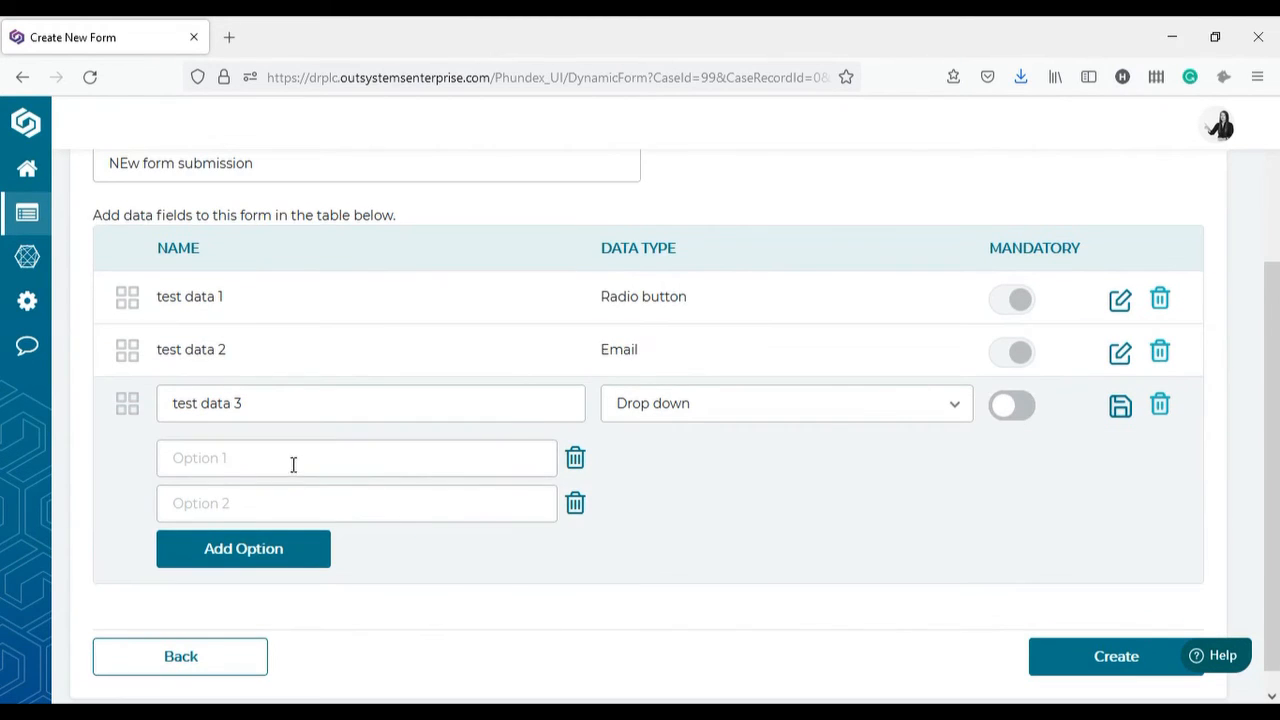
click(221, 458)
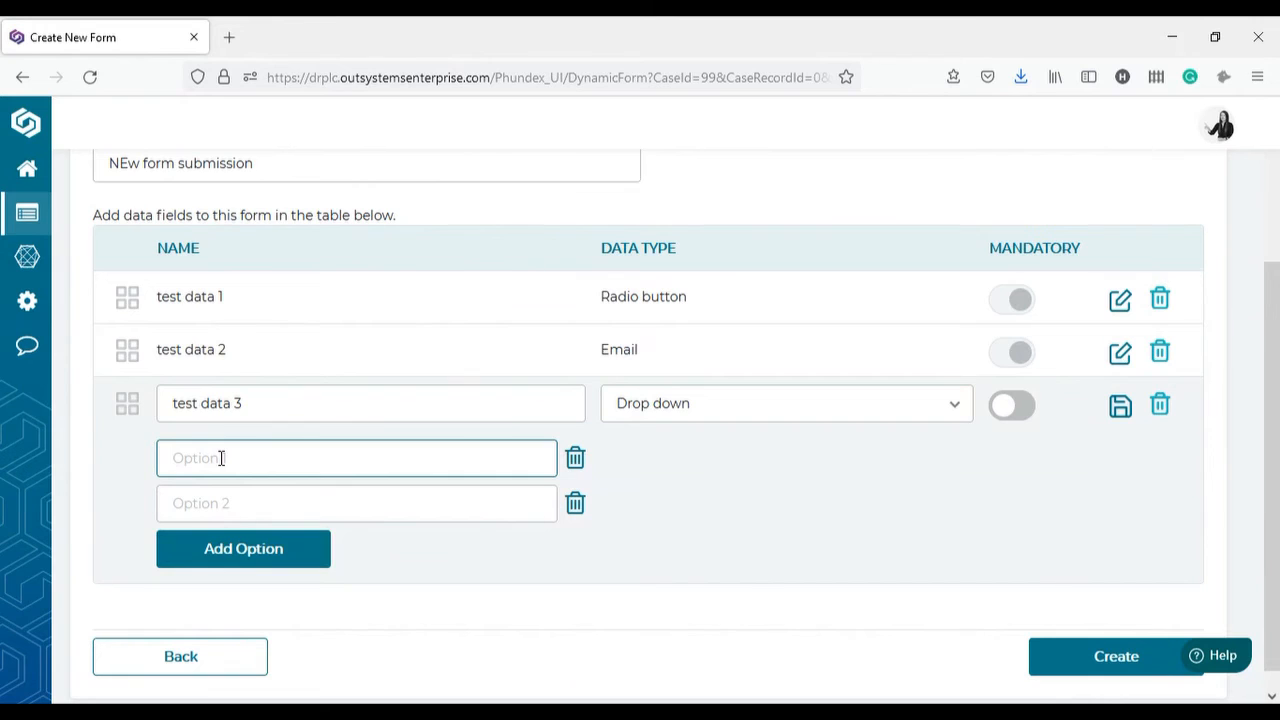
text(seed stag)
key(BackSpace)
key(BackSpace)
key(BackSpace)
text(ge)
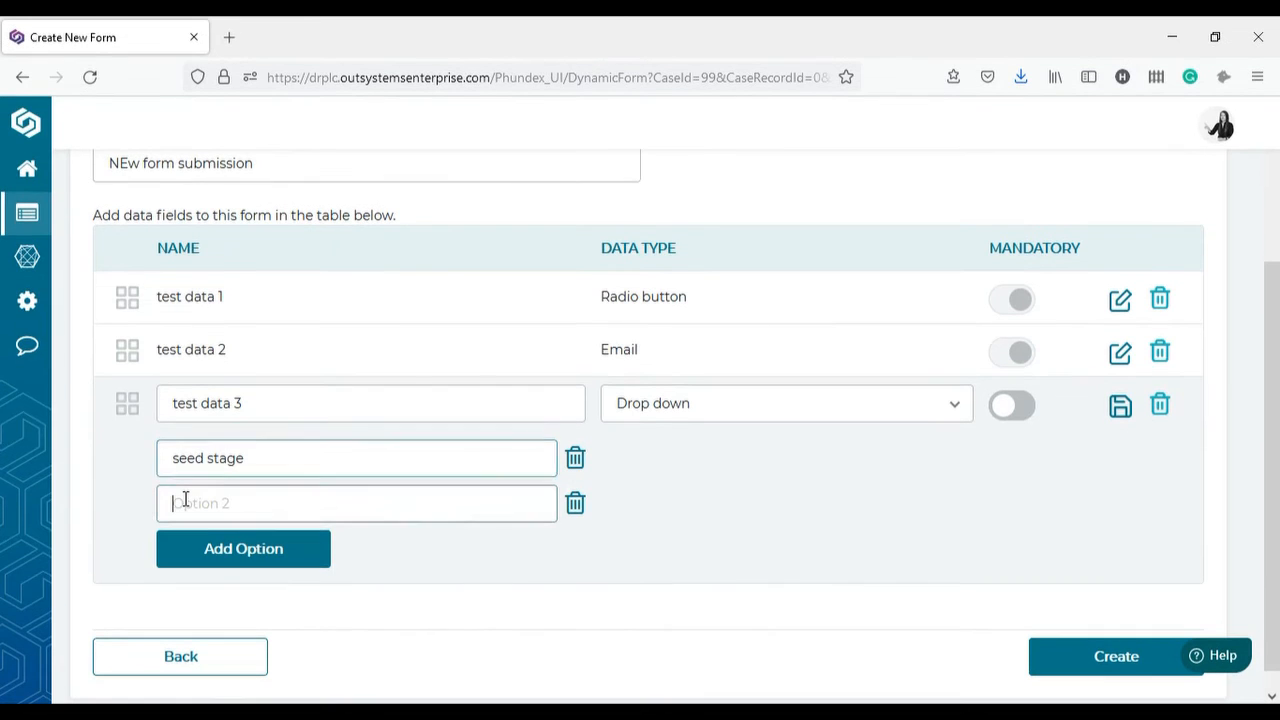
click(185, 500)
text(prese)
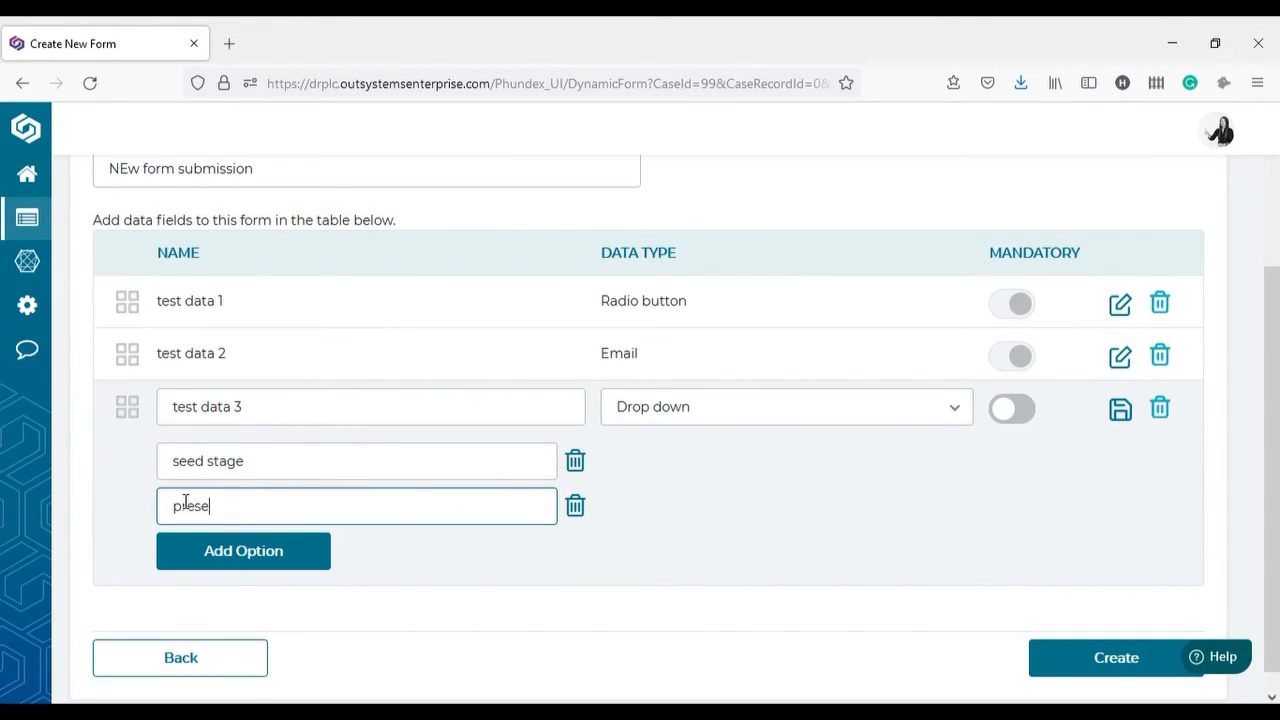
text(ed)
Step: Add a third option "series A" to "test data 3", make the field mandatory and save it
click(222, 560)
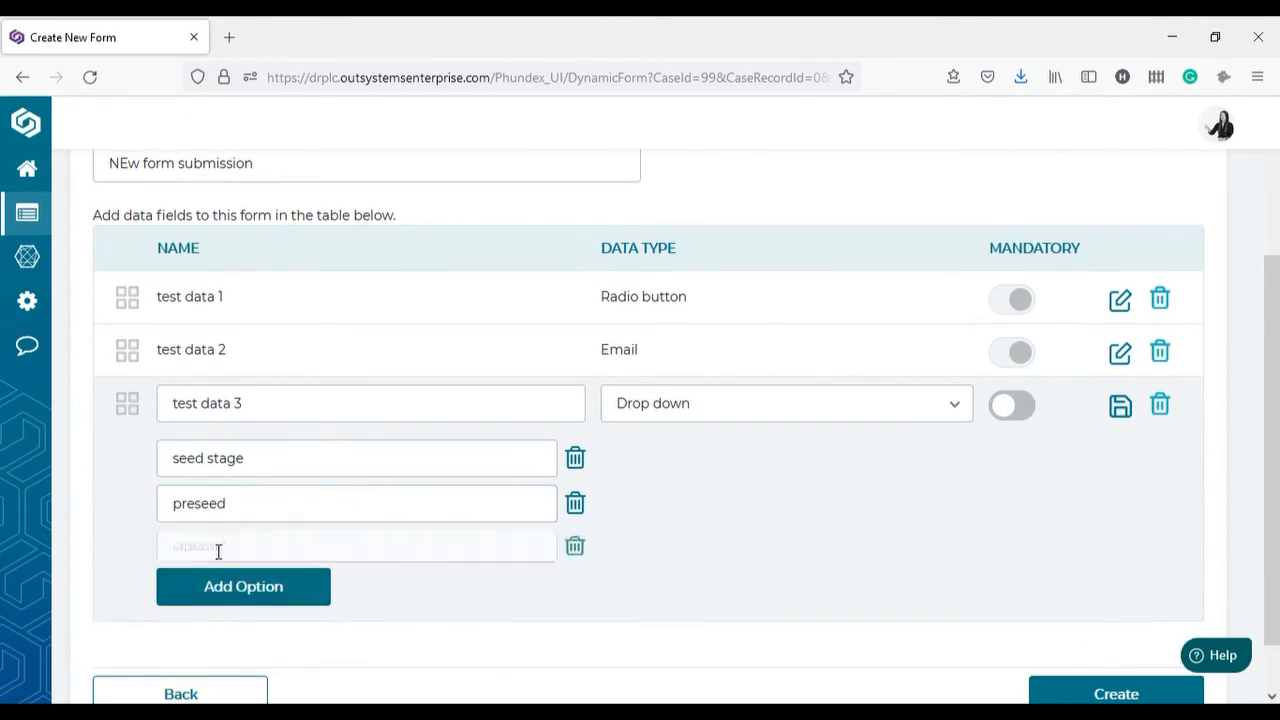
click(210, 549)
text(series)
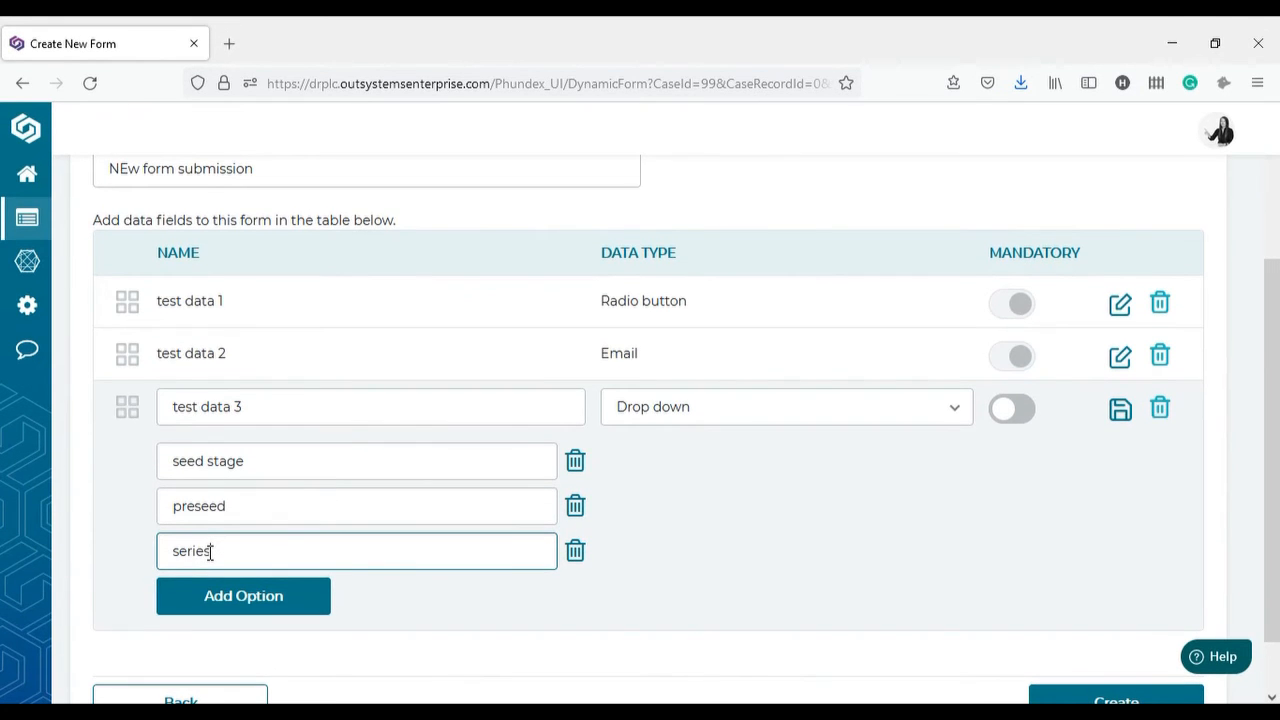
text( A)
click(1018, 409)
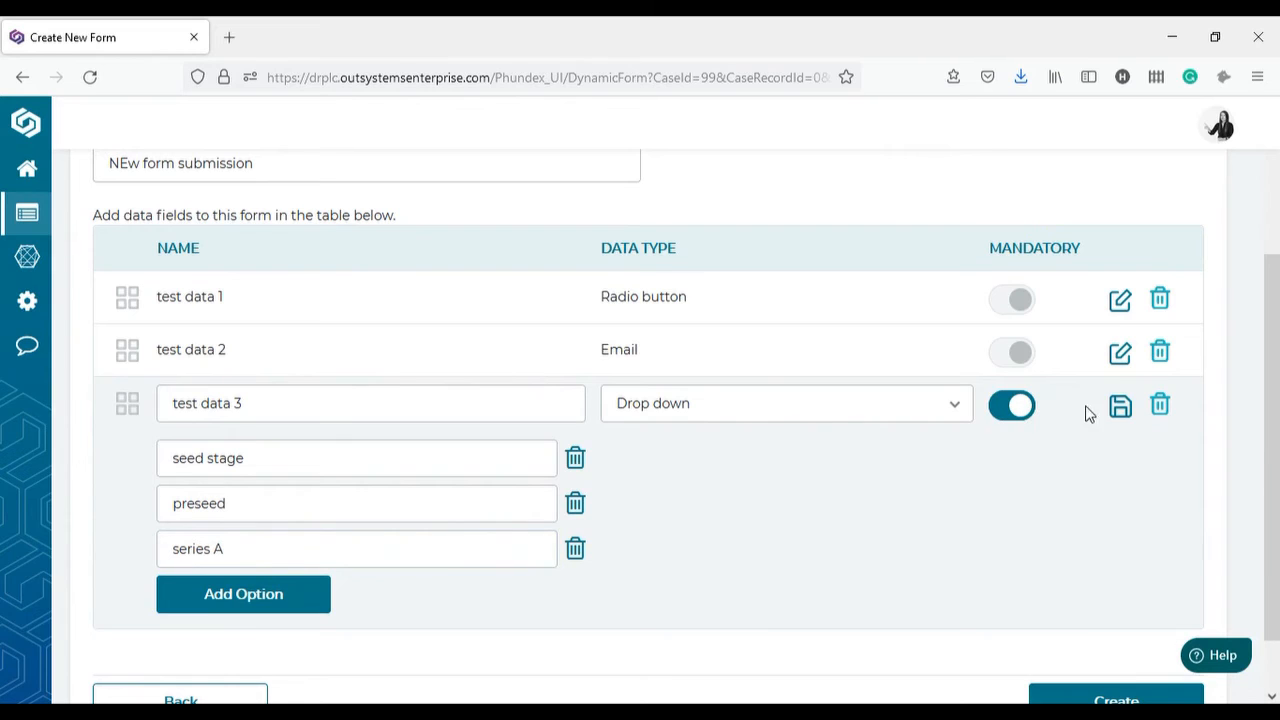
click(1122, 409)
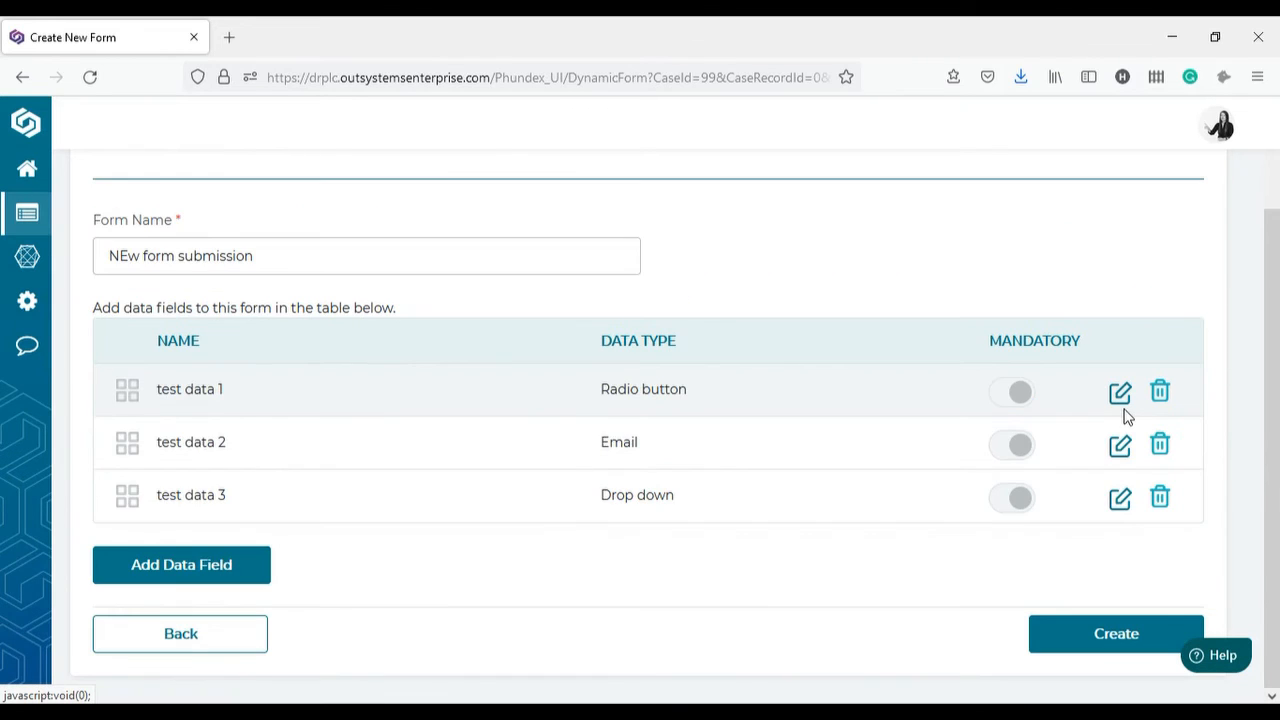
Step: Add a fourth data field named "test data" with the Checkbox data type
click(170, 568)
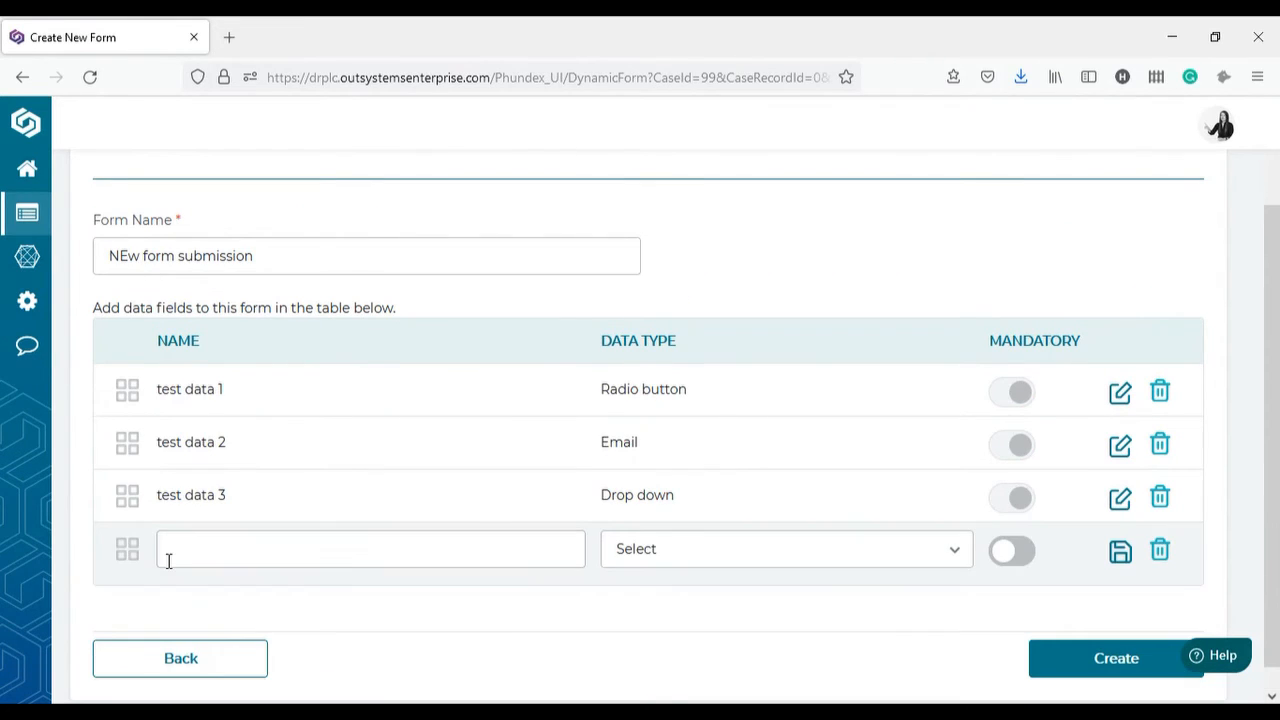
click(195, 557)
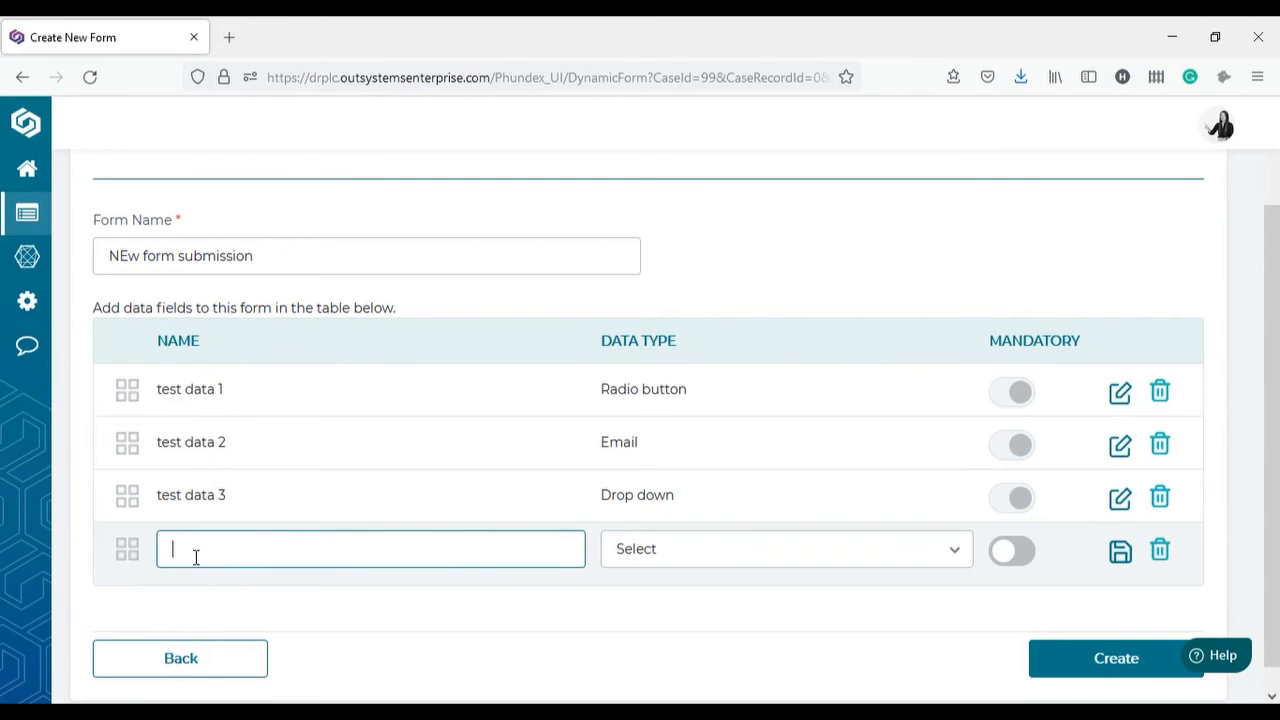
text(test datea)
key(BackSpace)
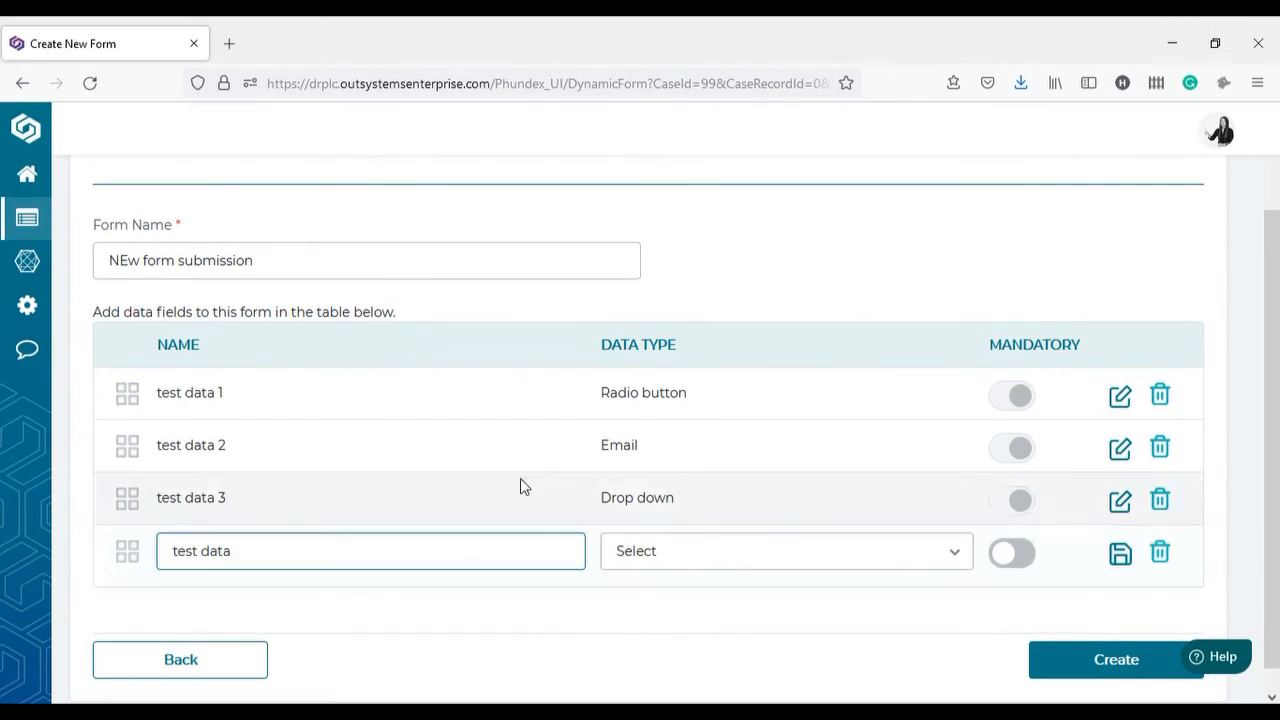
click(953, 557)
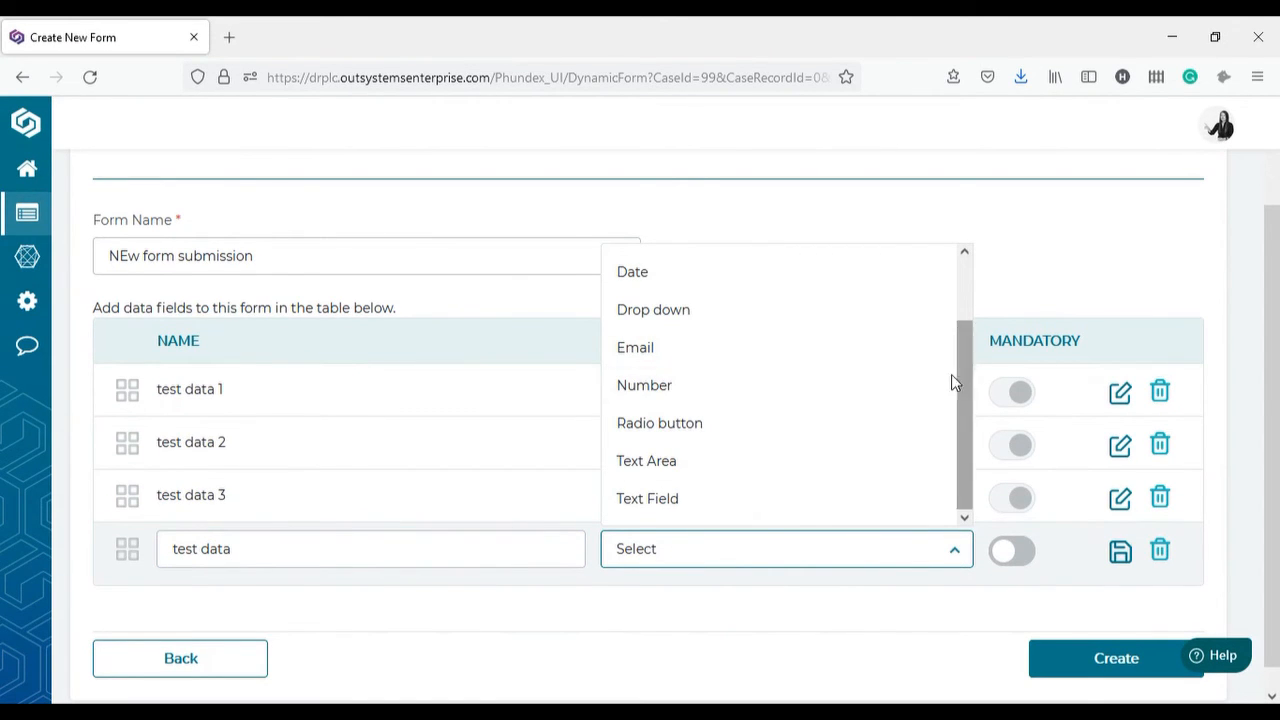
drag(964, 380, 964, 316)
click(714, 318)
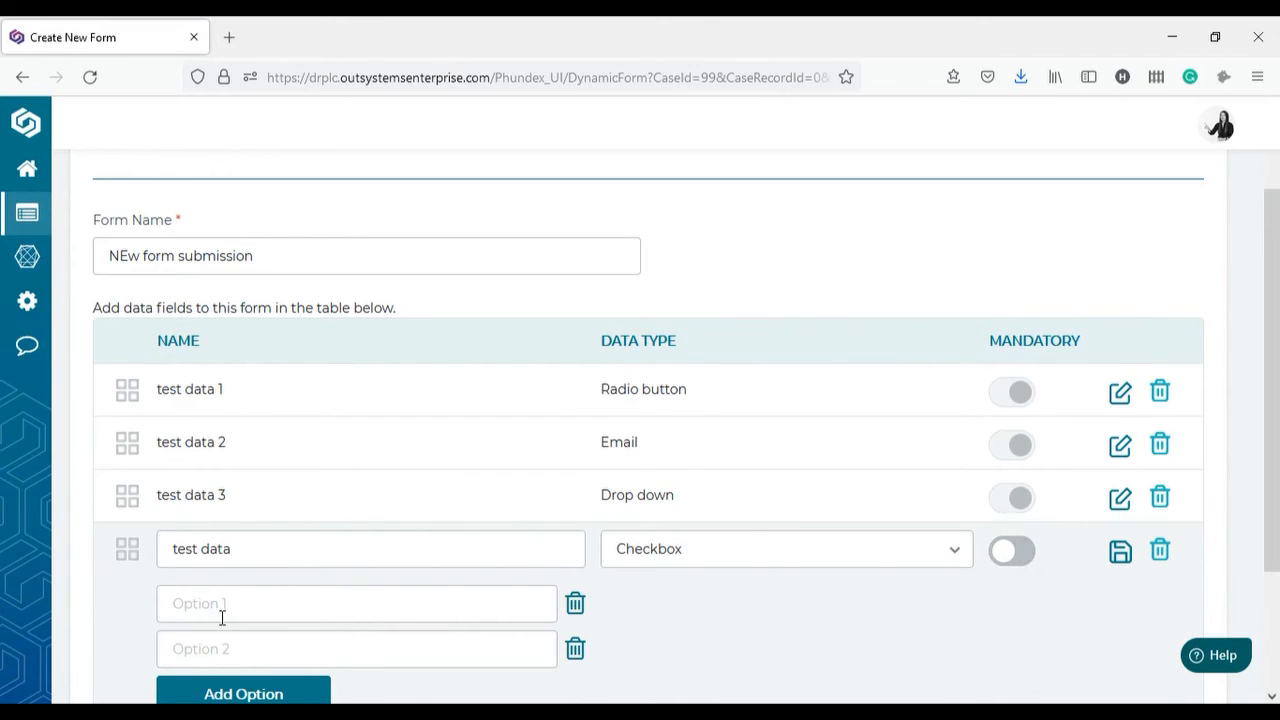
Step: Give the checkbox field the options "yes" and "no", make it mandatory and save it
click(218, 607)
text(yes)
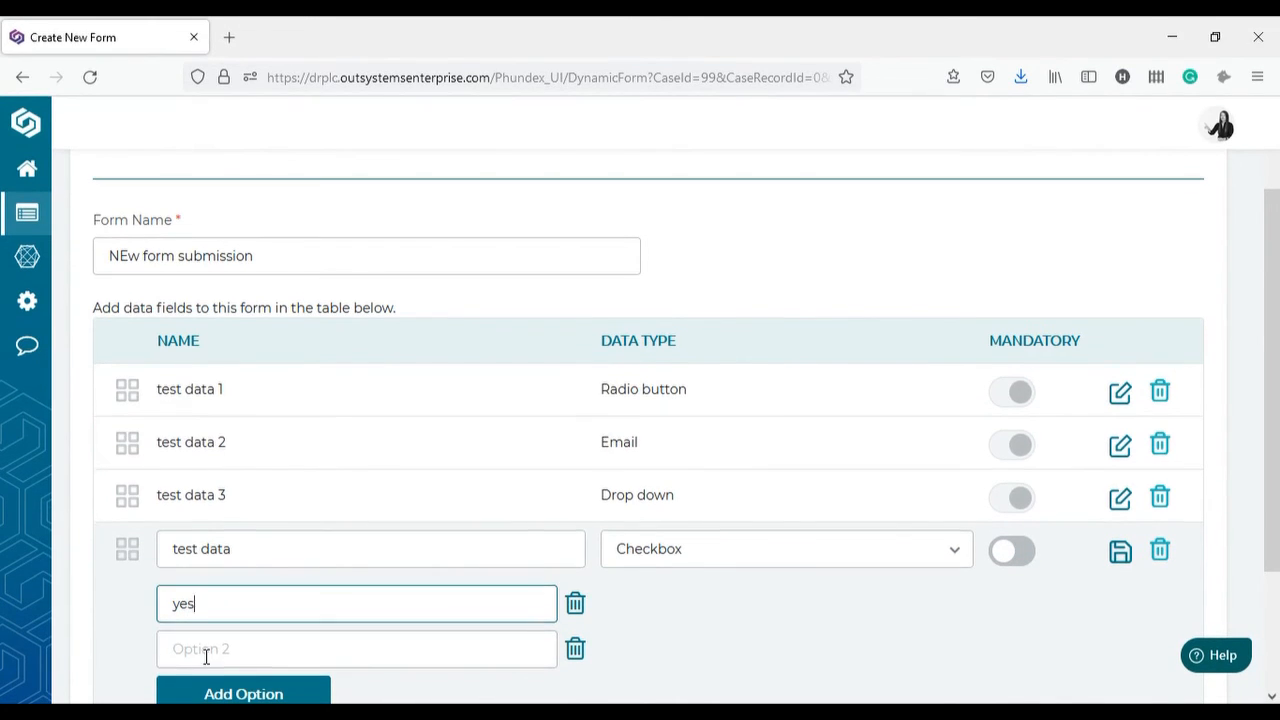
click(206, 657)
text(no)
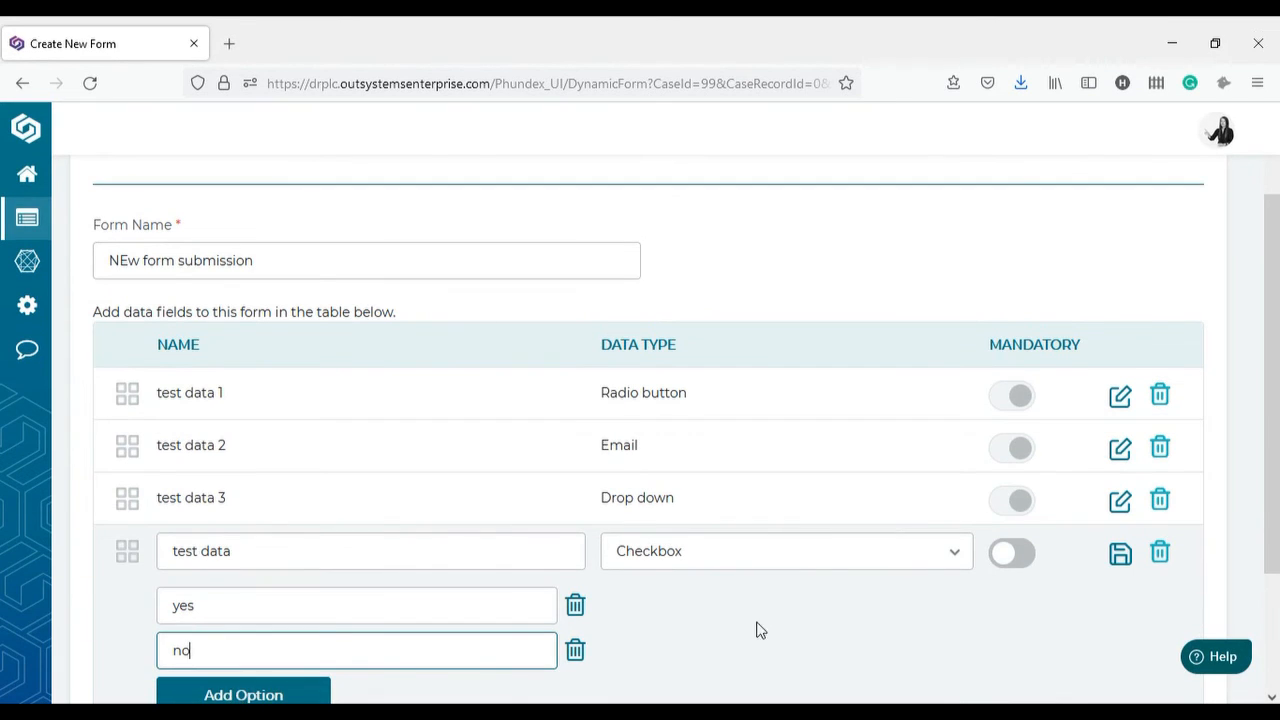
click(1018, 553)
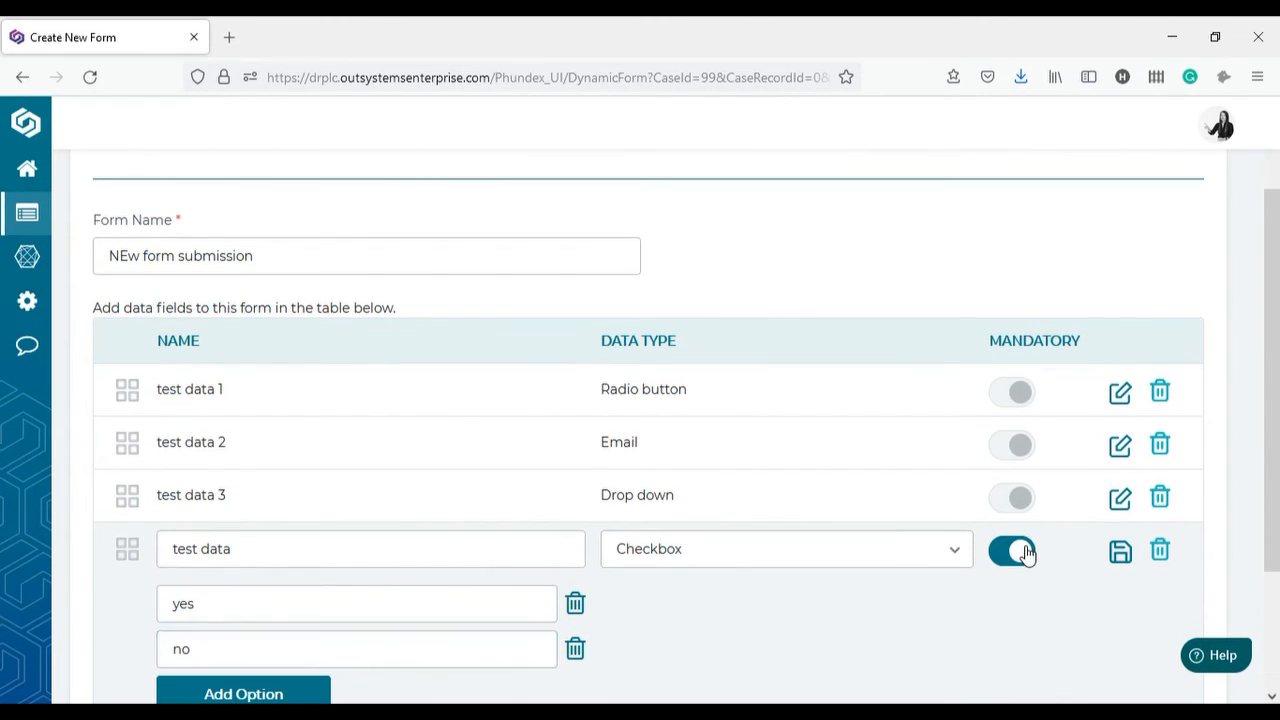
click(1121, 556)
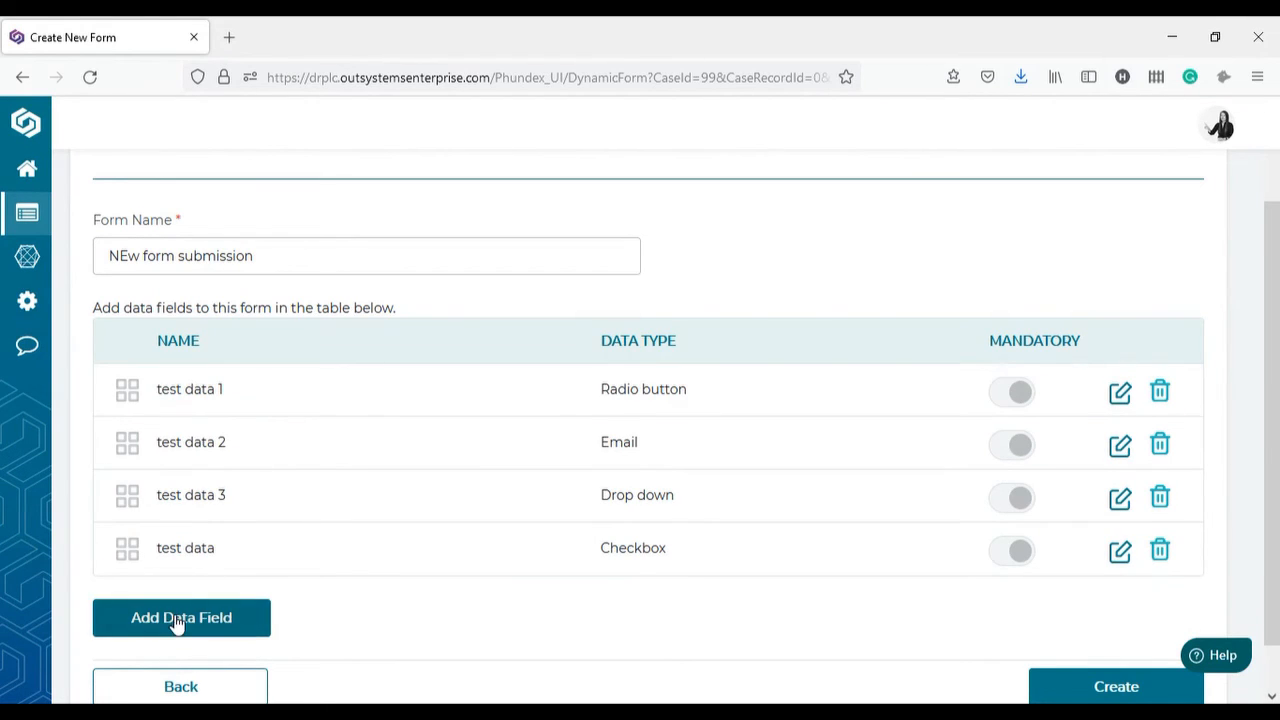
Step: Add a mandatory data field named "test data 5" with the Number data type and save it
click(177, 624)
click(197, 605)
text(test data)
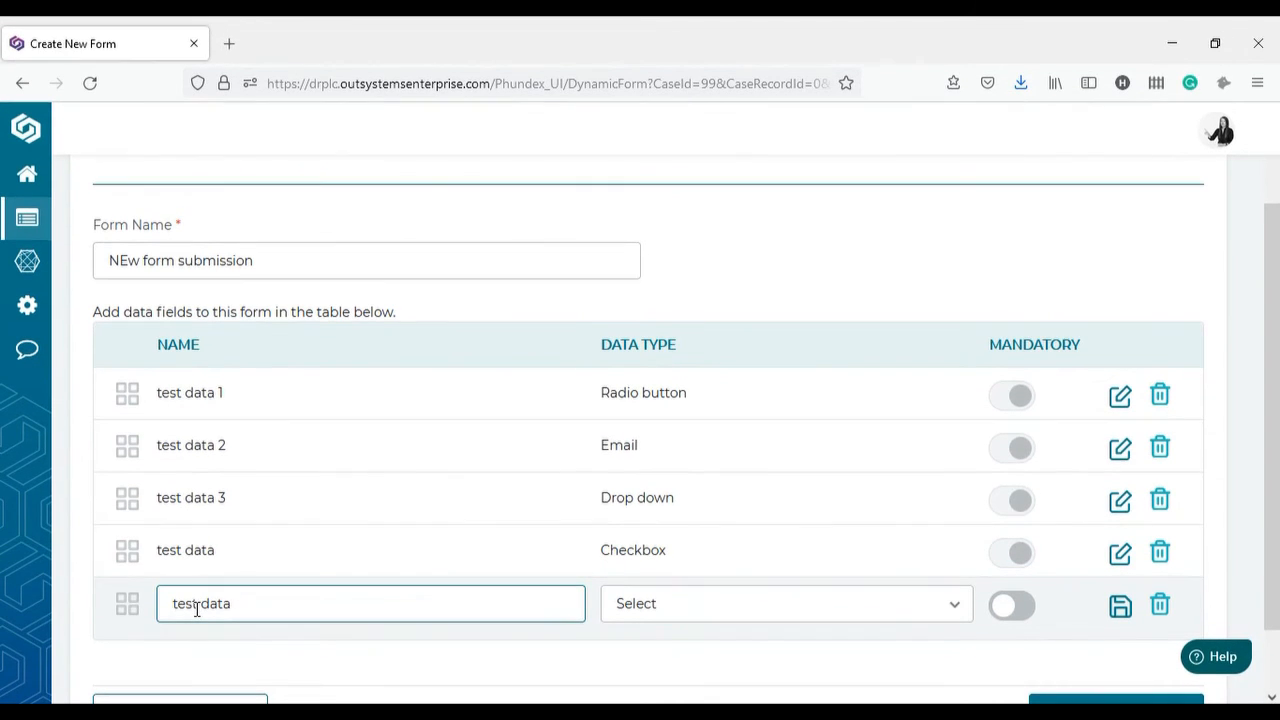
text( 5)
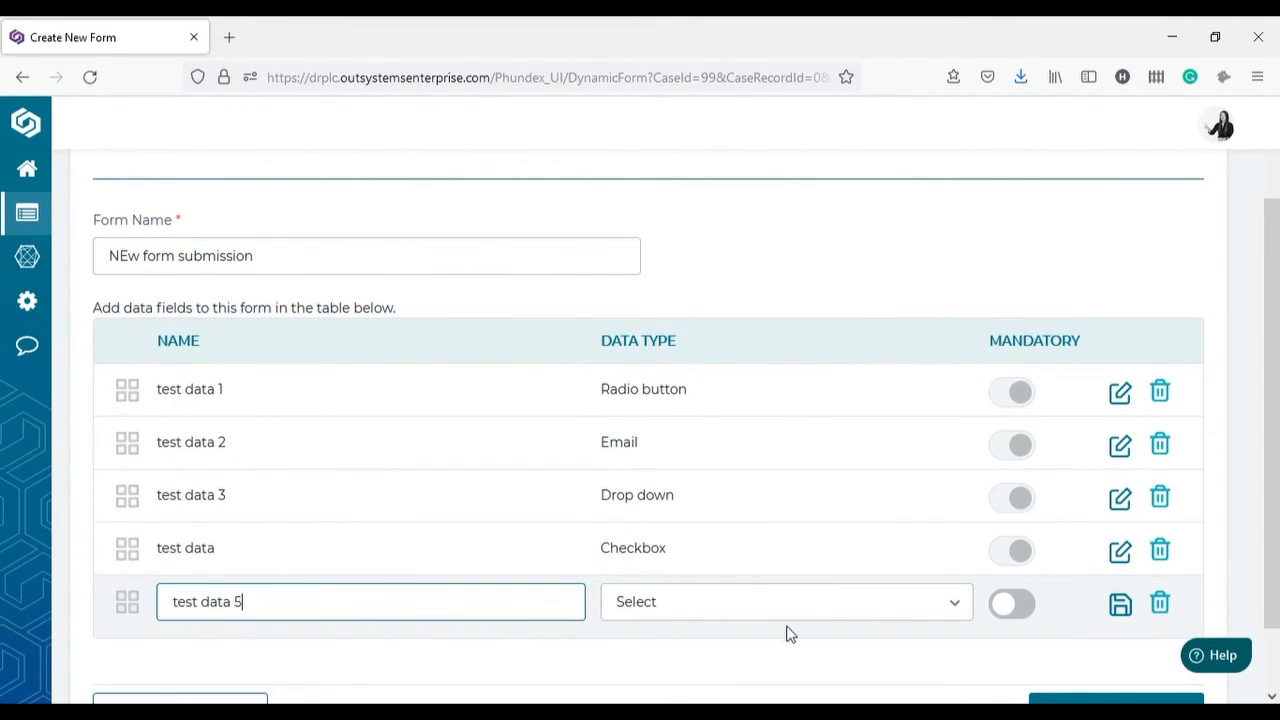
click(826, 609)
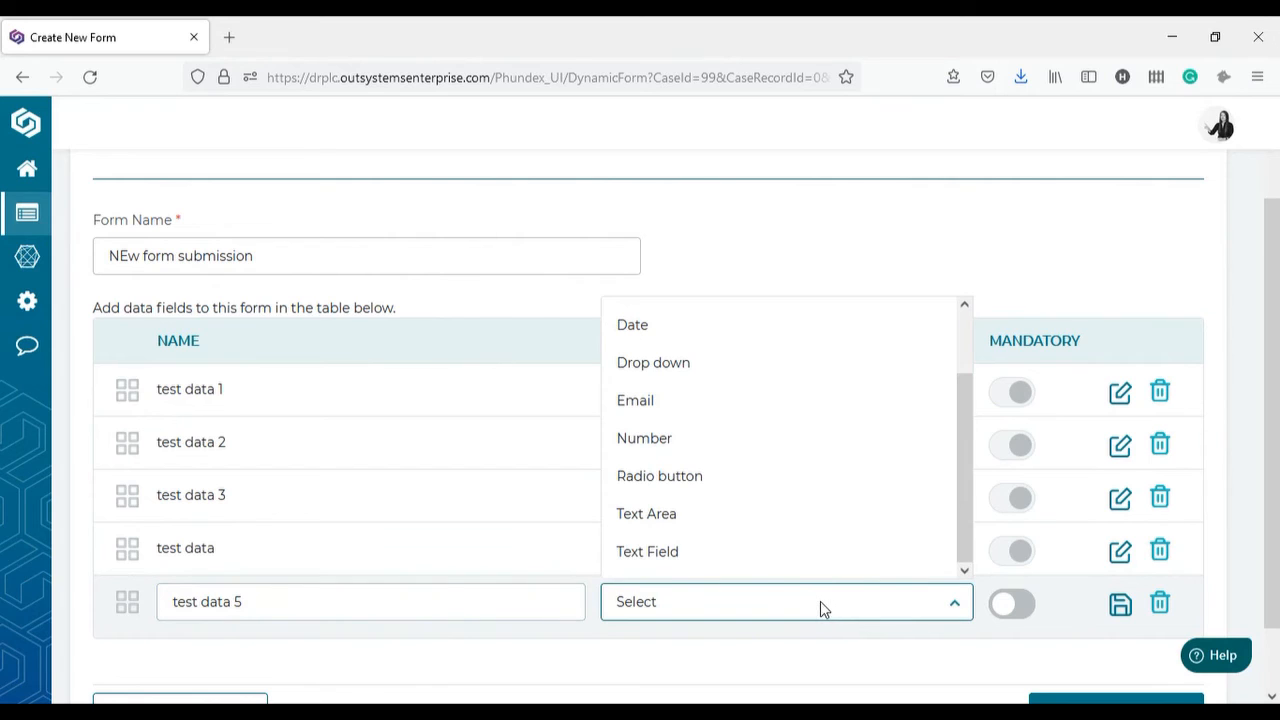
click(644, 443)
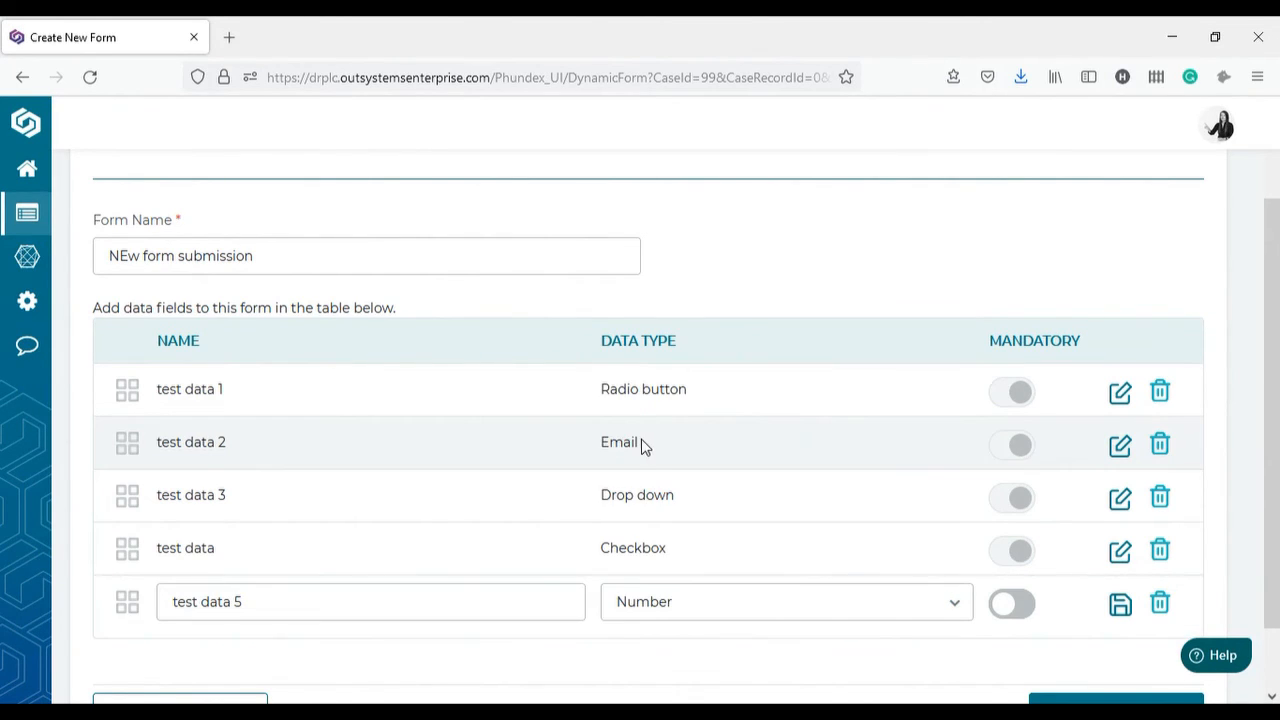
click(1022, 609)
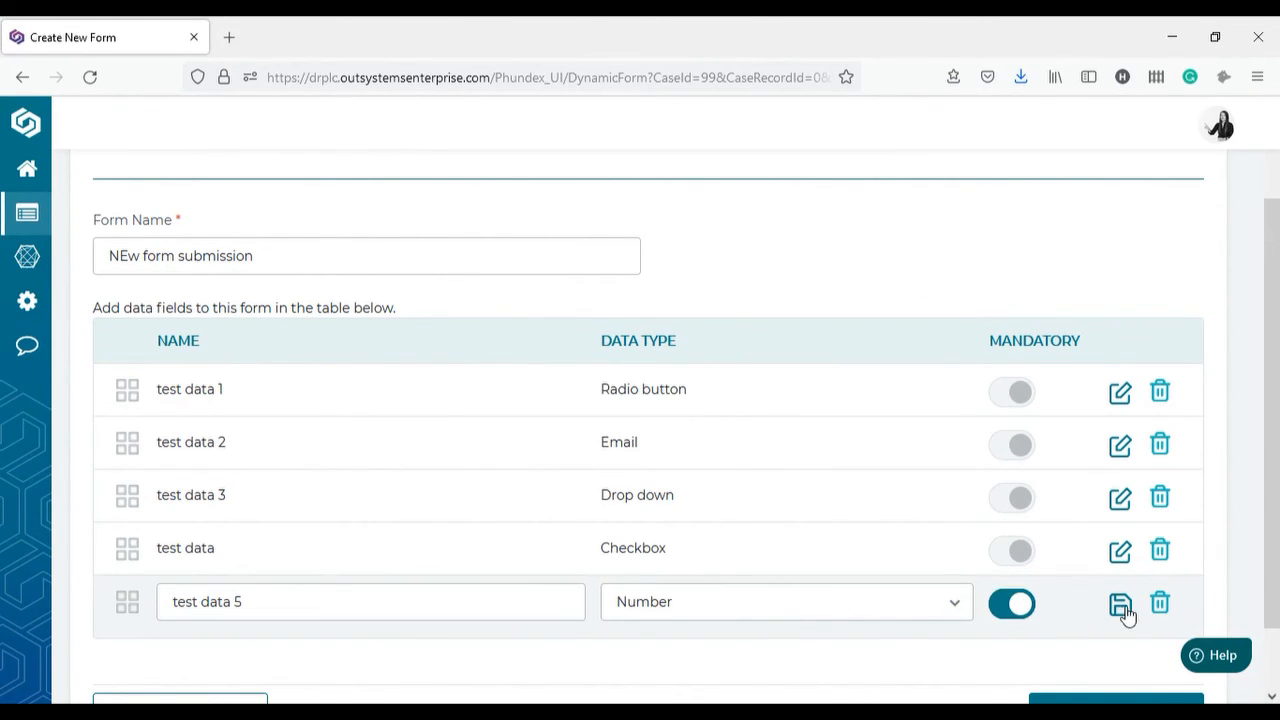
click(1120, 605)
Step: Add a mandatory data field named "test data 6" with the Date data type and save it
click(191, 674)
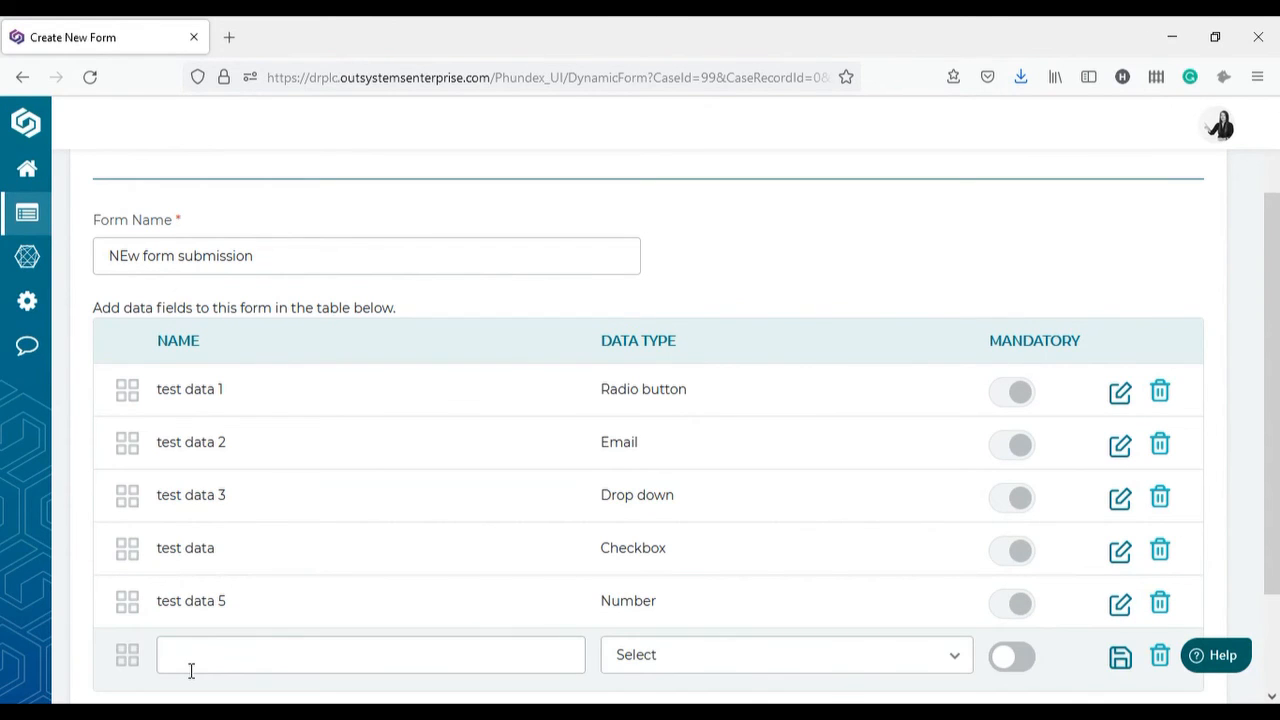
click(237, 649)
text(test)
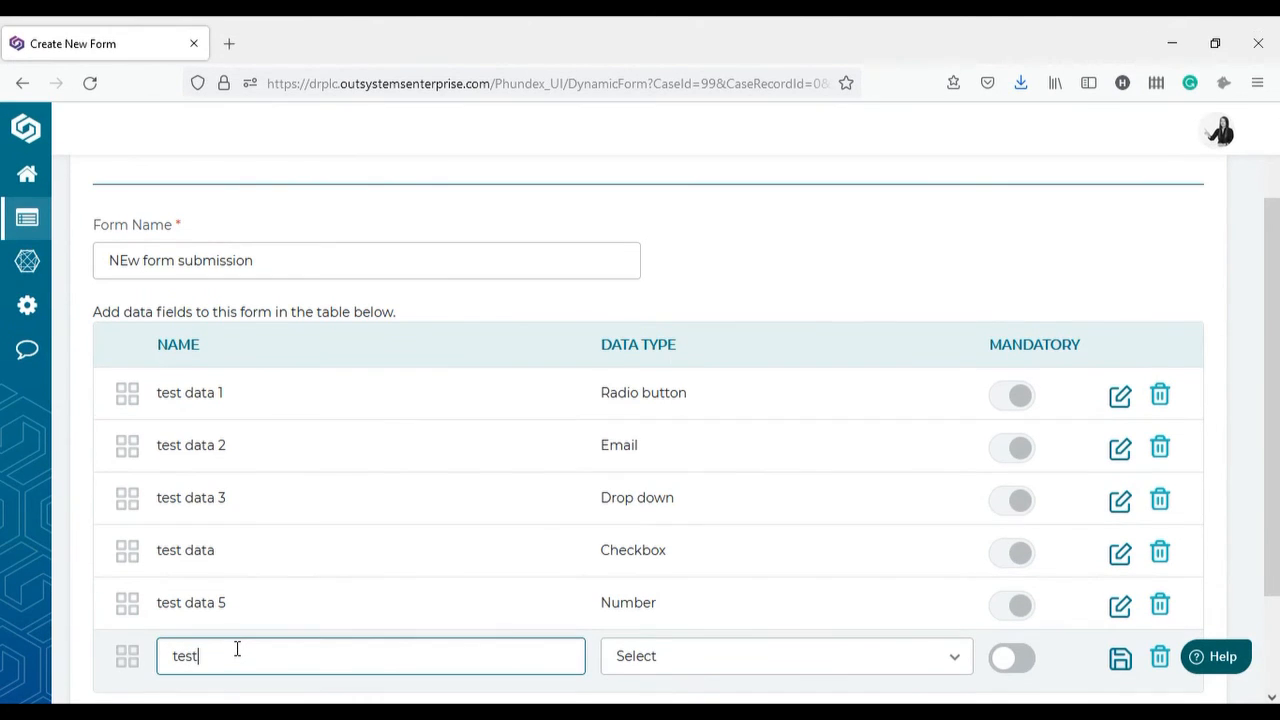
text( data 6)
click(655, 662)
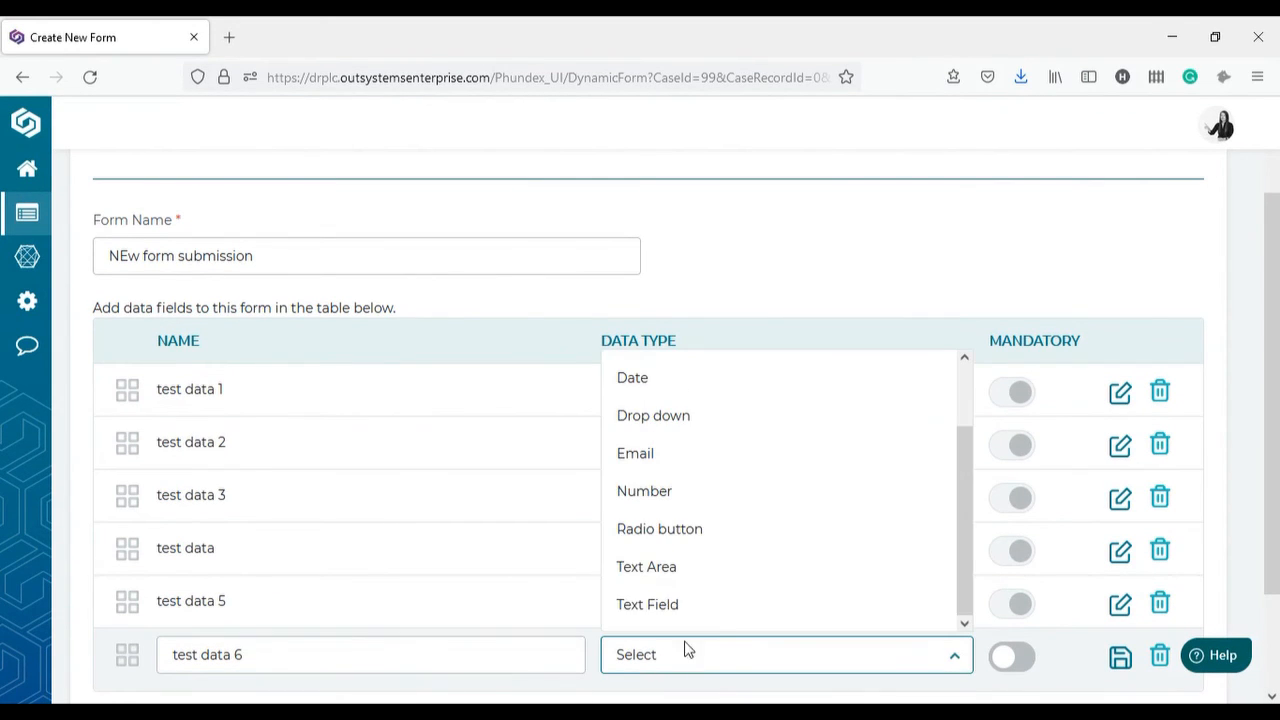
click(673, 380)
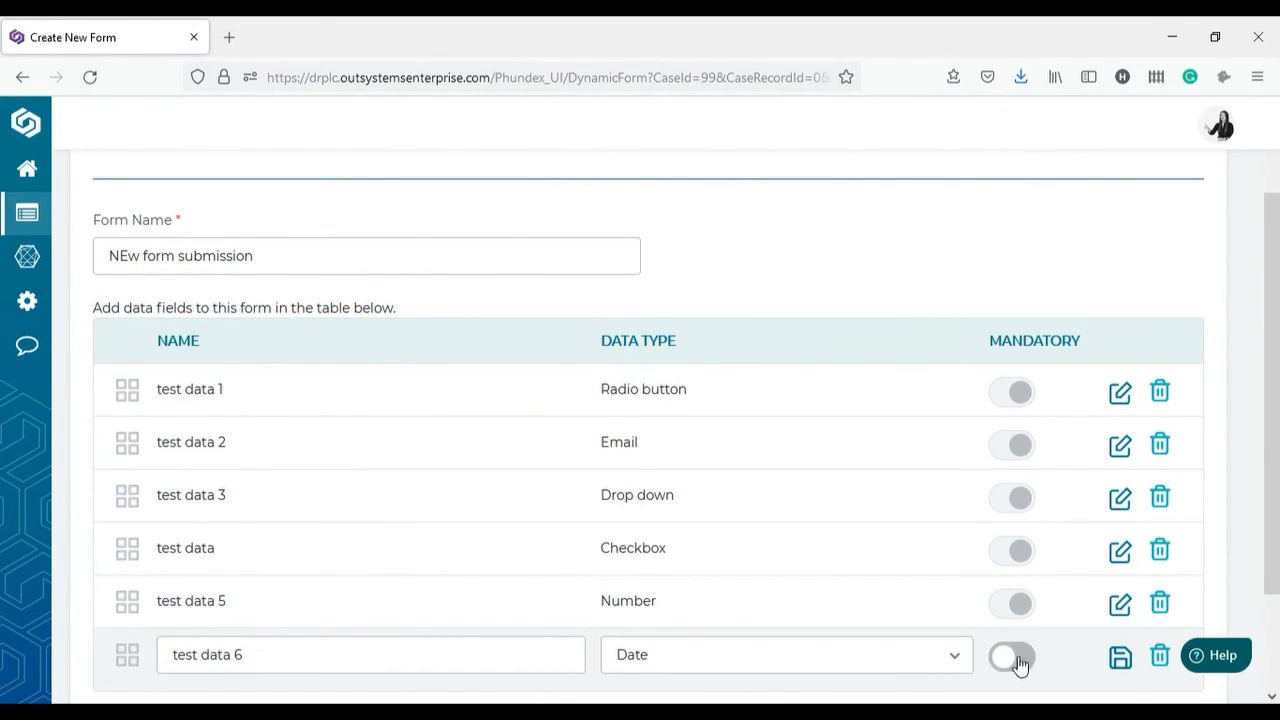
click(1016, 660)
click(1116, 662)
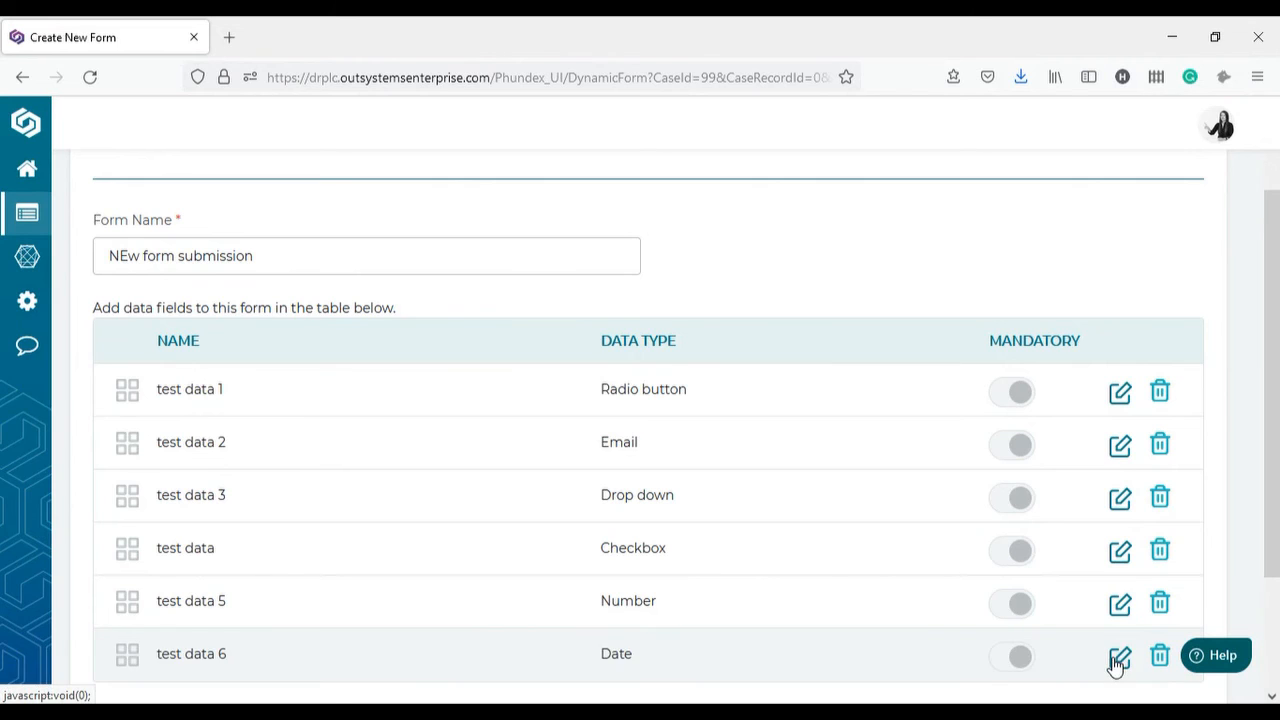
Step: Delete the "test data 2" email field from the form
scroll(660, 574, down, 2)
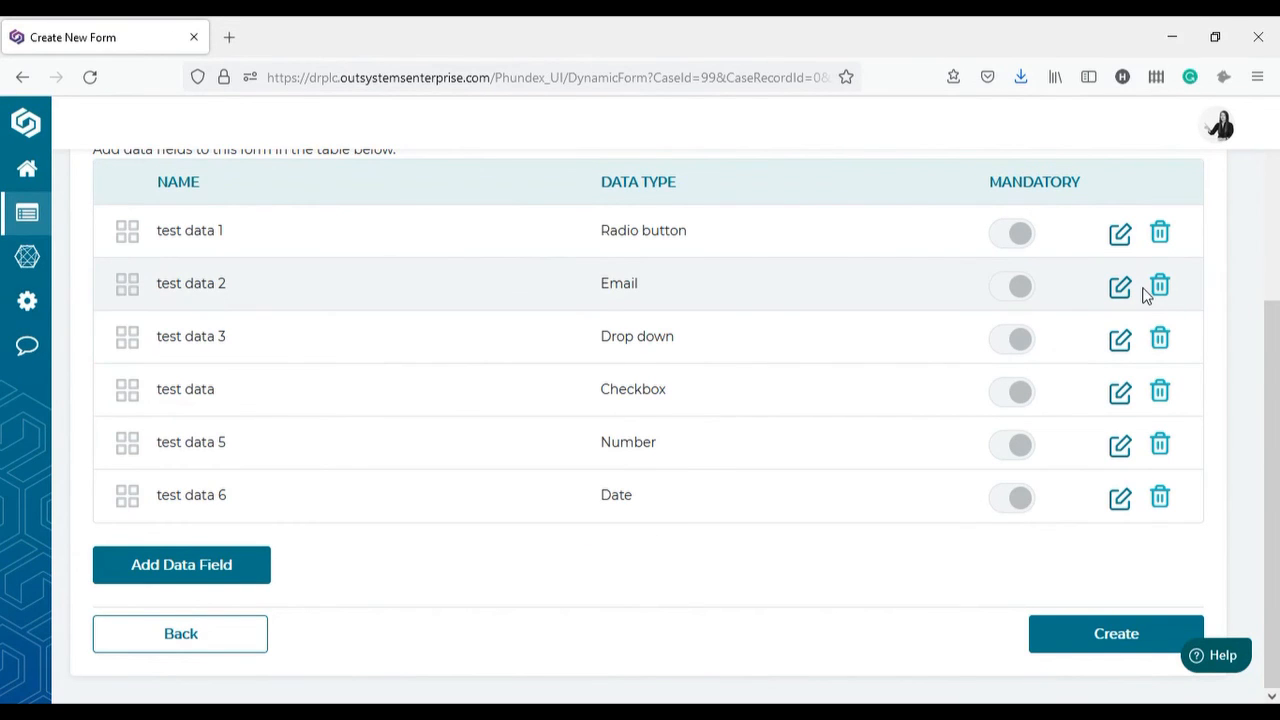
click(1120, 290)
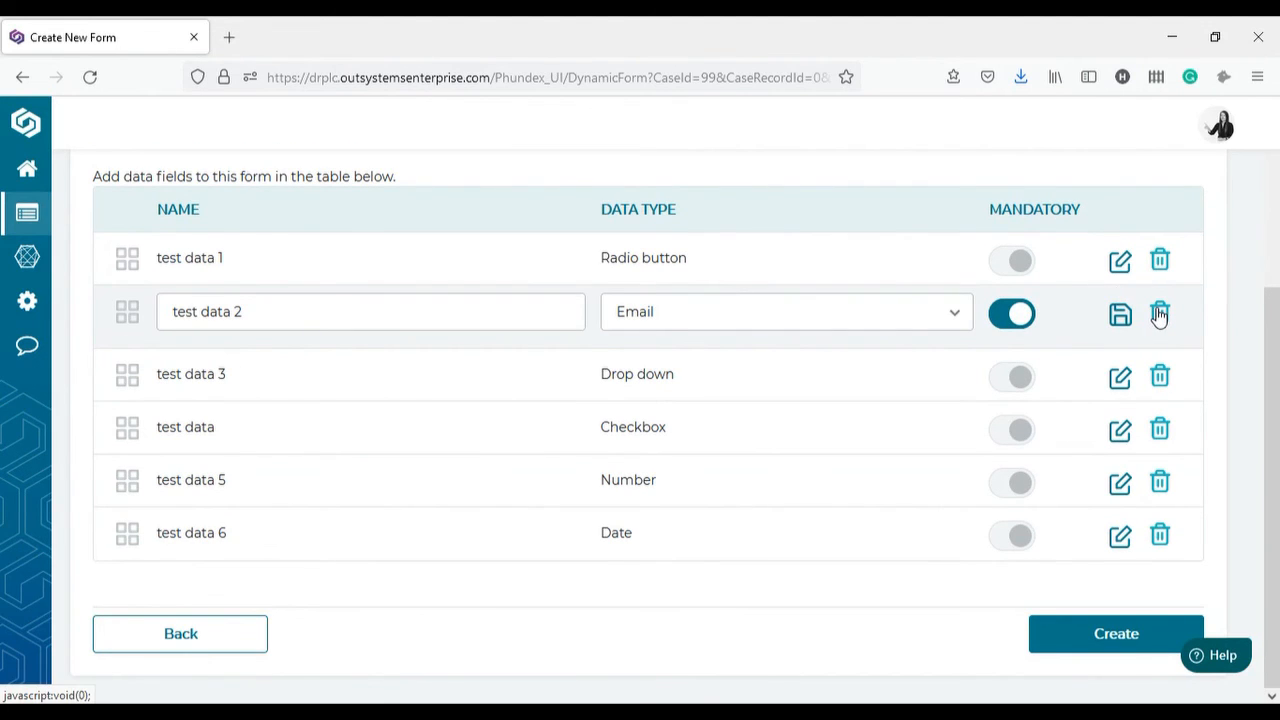
click(1159, 314)
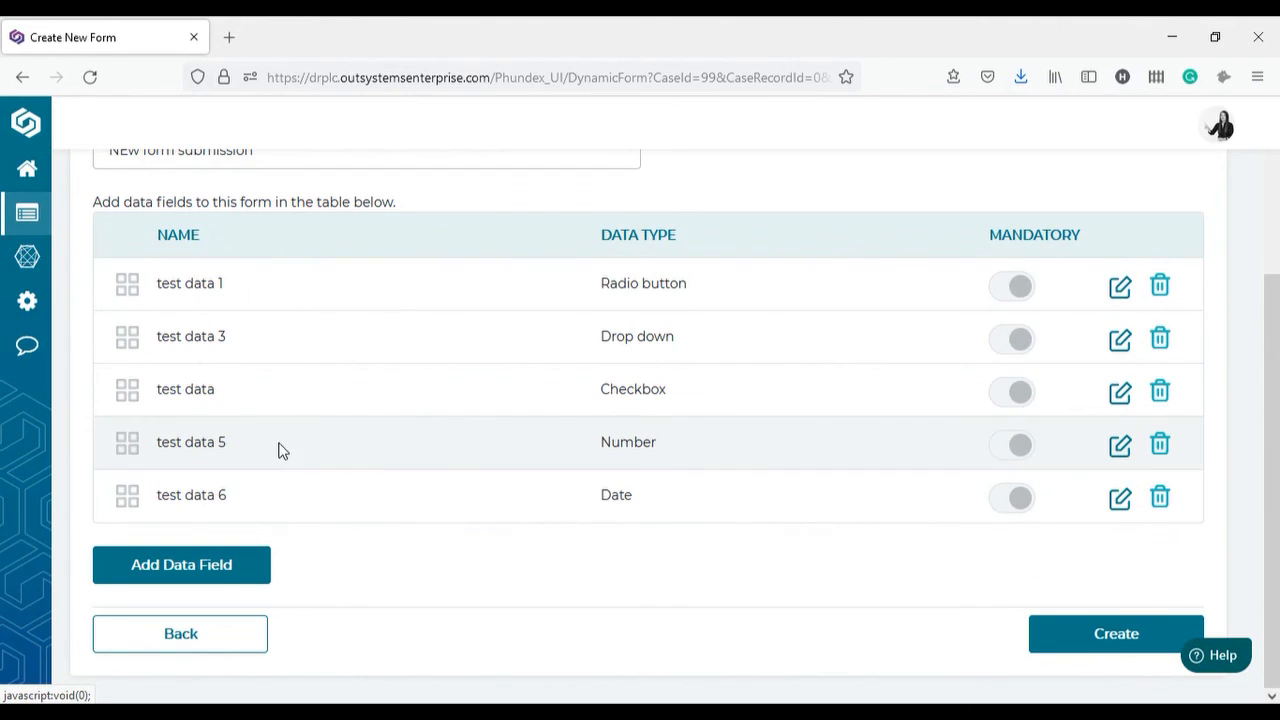
Step: Rename the checkbox field to "test data 4", save it and create the form
click(1119, 396)
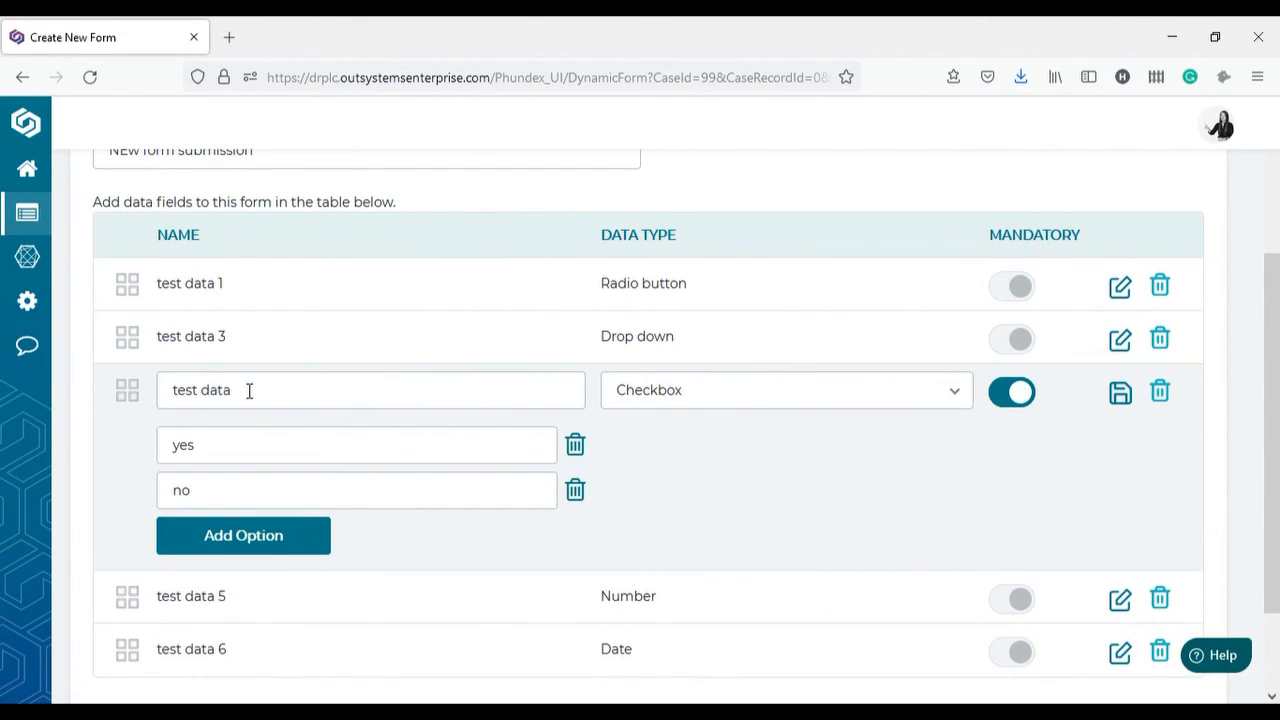
click(294, 391)
text(4)
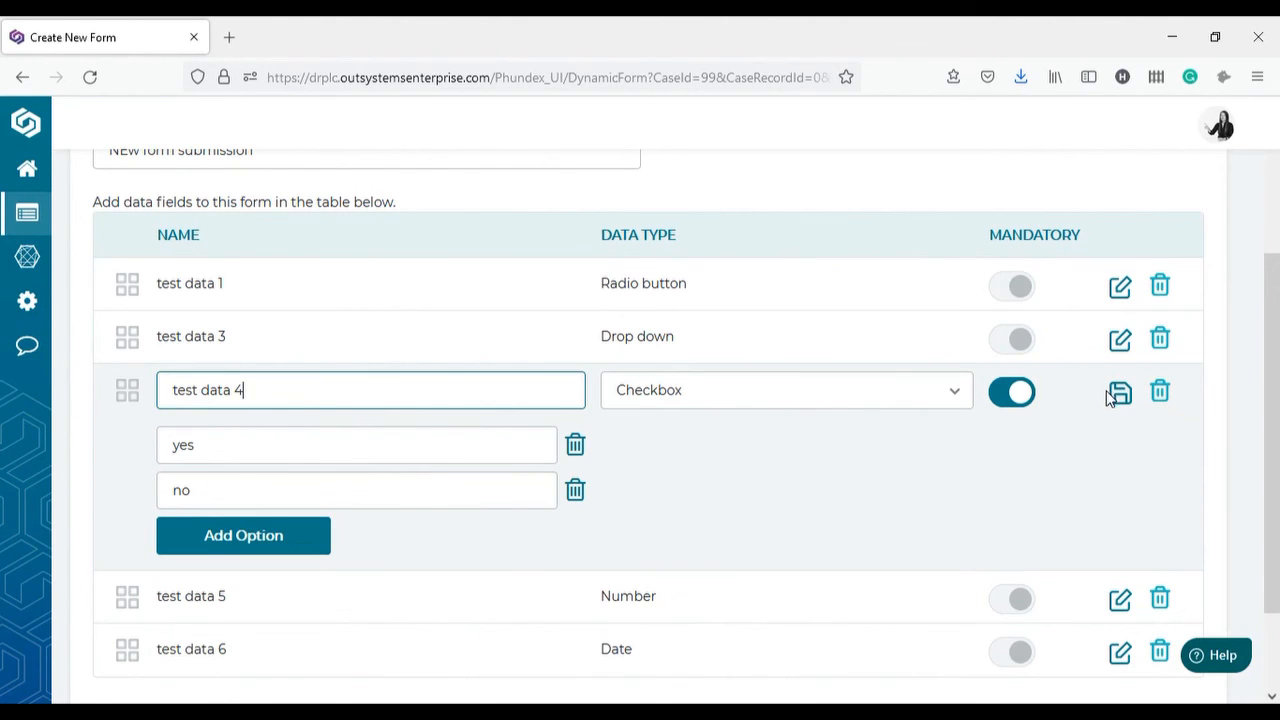
click(1121, 393)
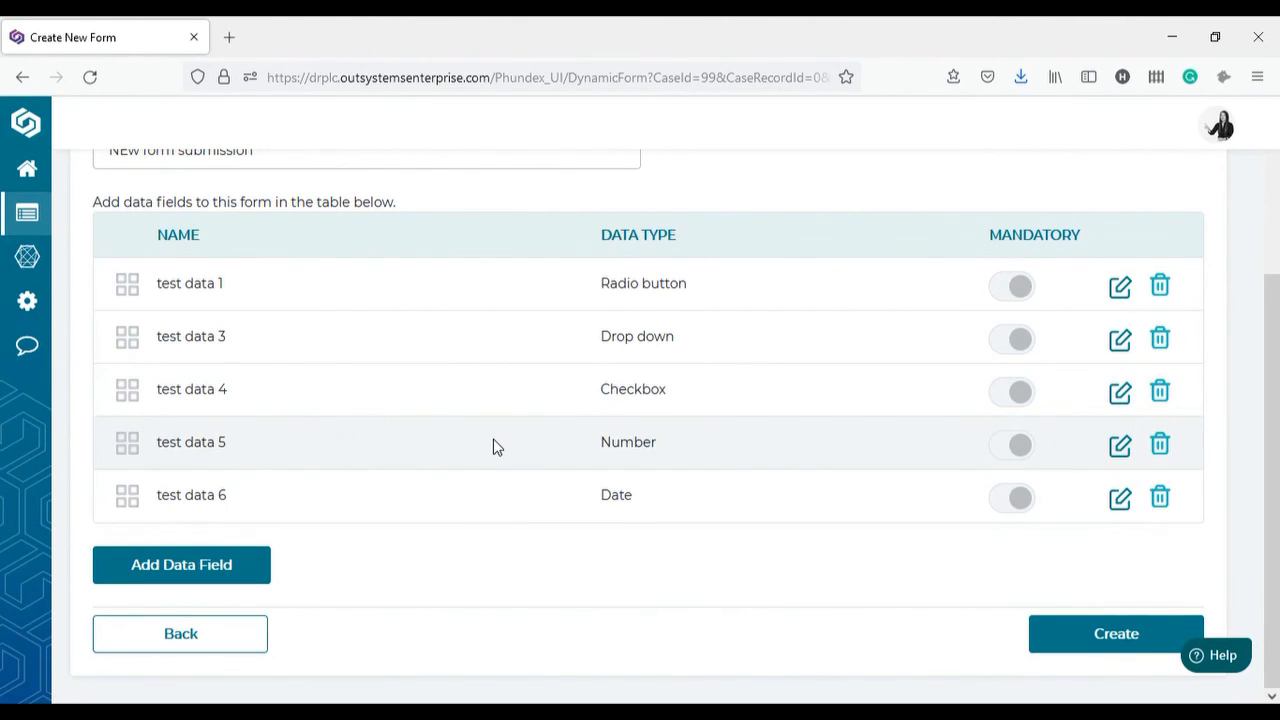
click(1107, 641)
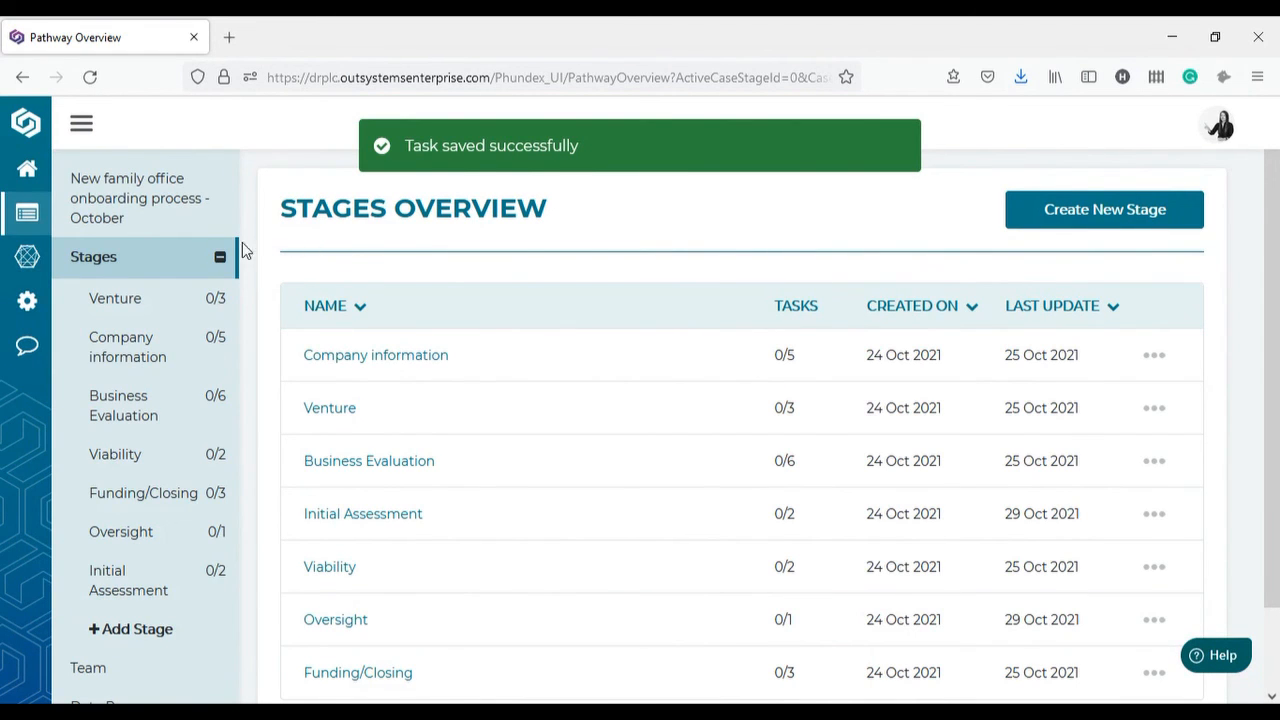
Step: Look through the Business Evaluation stage's tasks and examine the fields of the new form submission
click(120, 400)
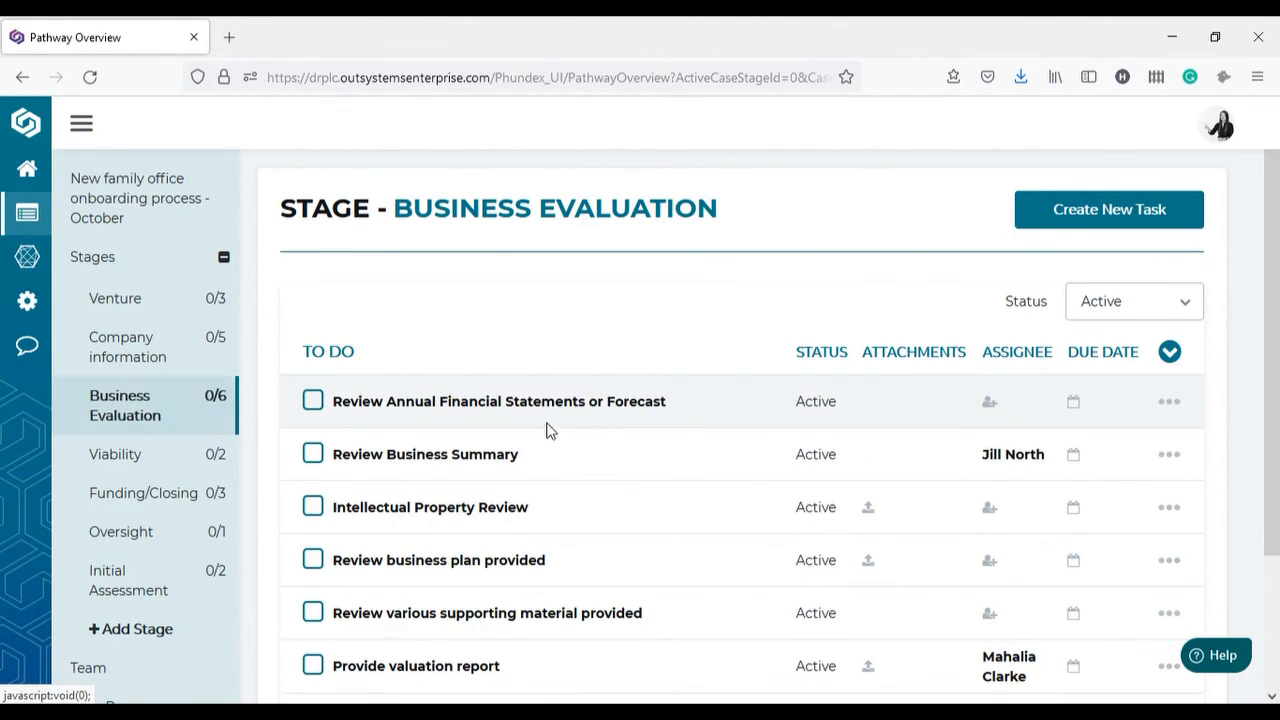
scroll(534, 426, down, 1)
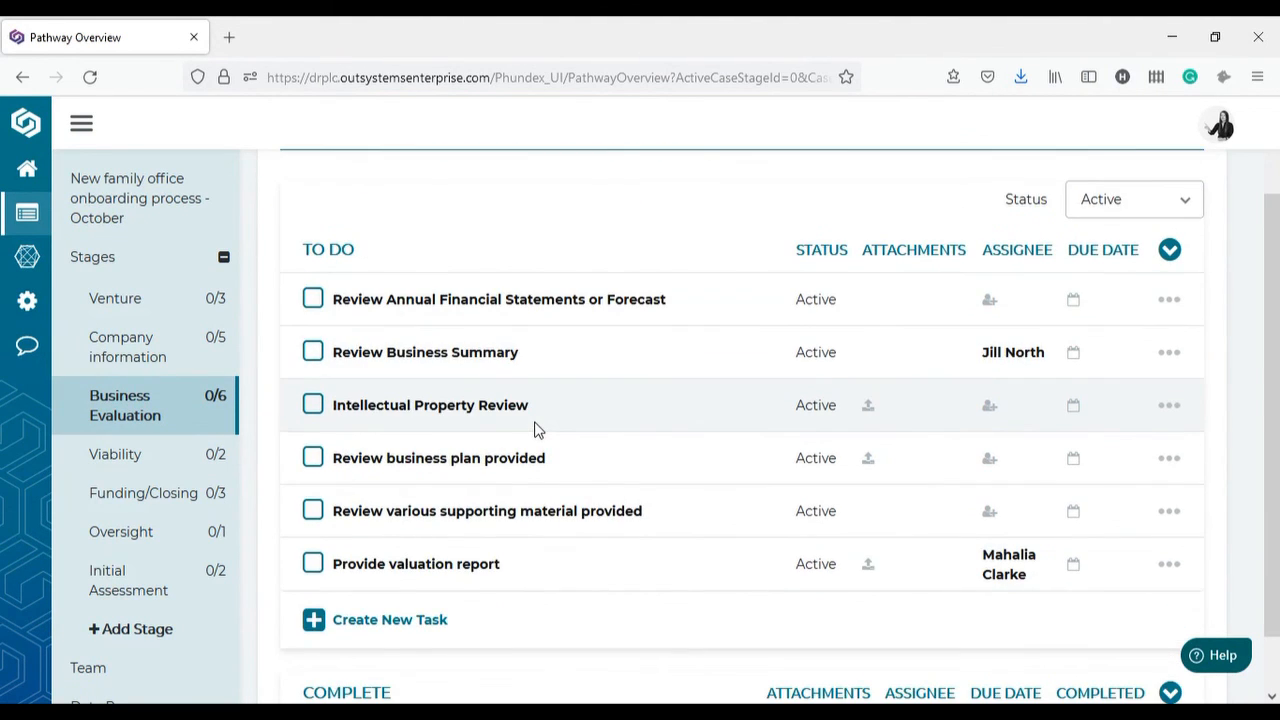
click(534, 428)
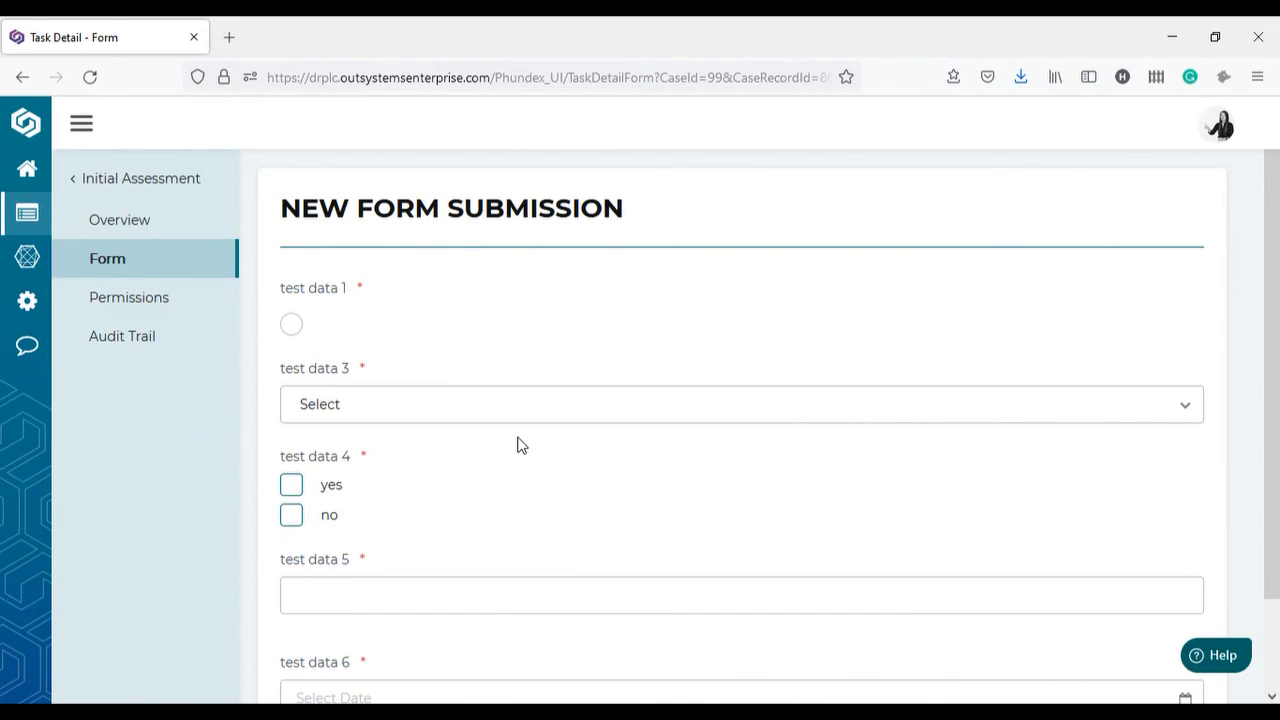
scroll(521, 445, down, 1)
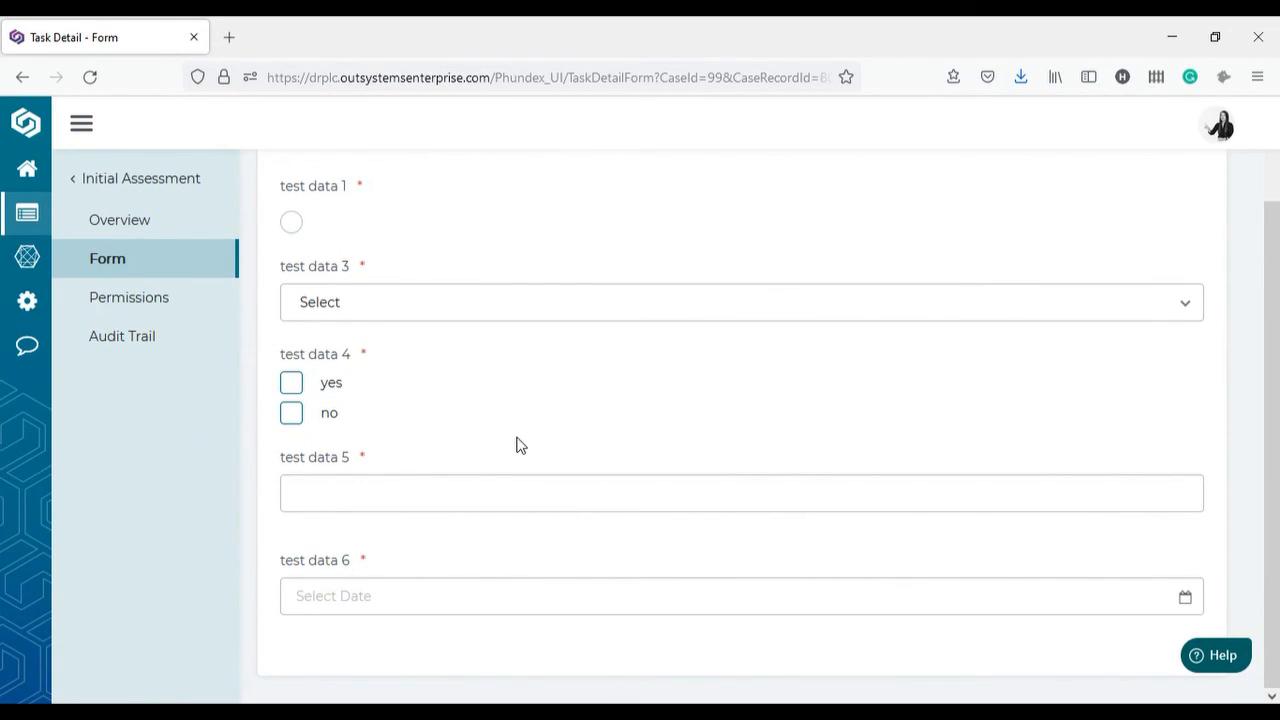
Step: Try out the form's "preseed" choice, number field and date picker, and return to the Initial Assessment stage
scroll(516, 445, up, 1)
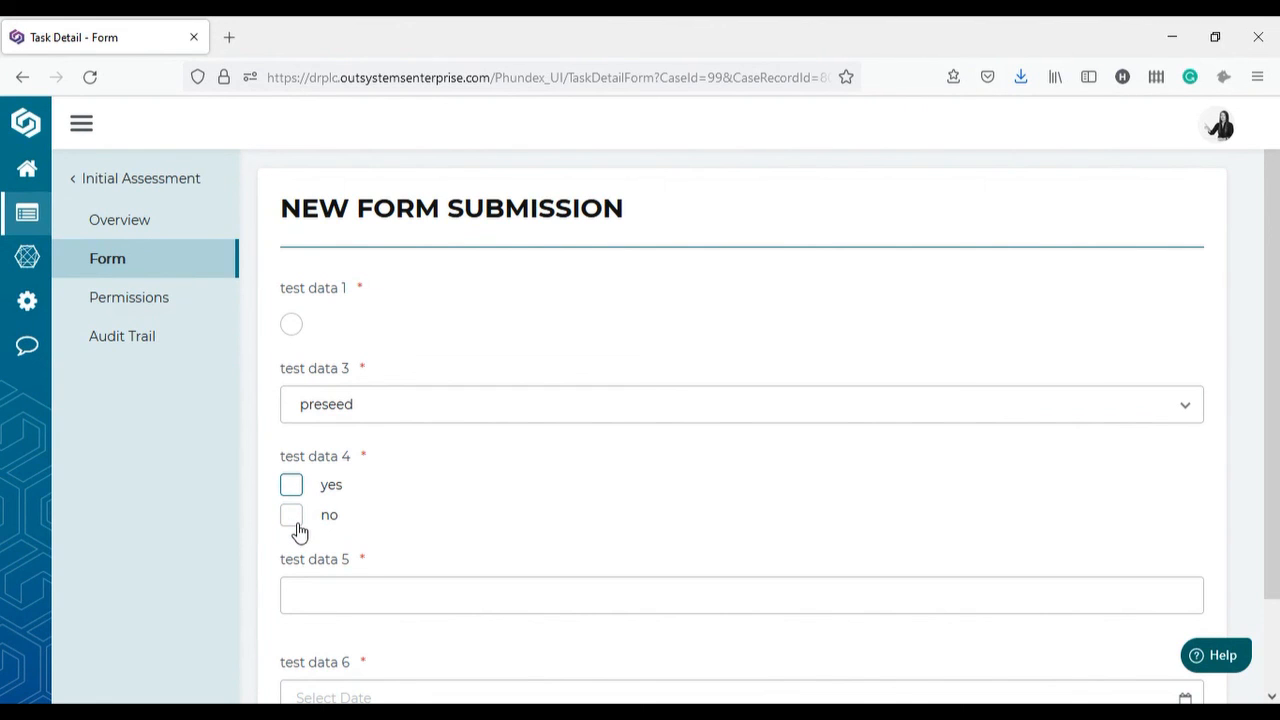
click(407, 589)
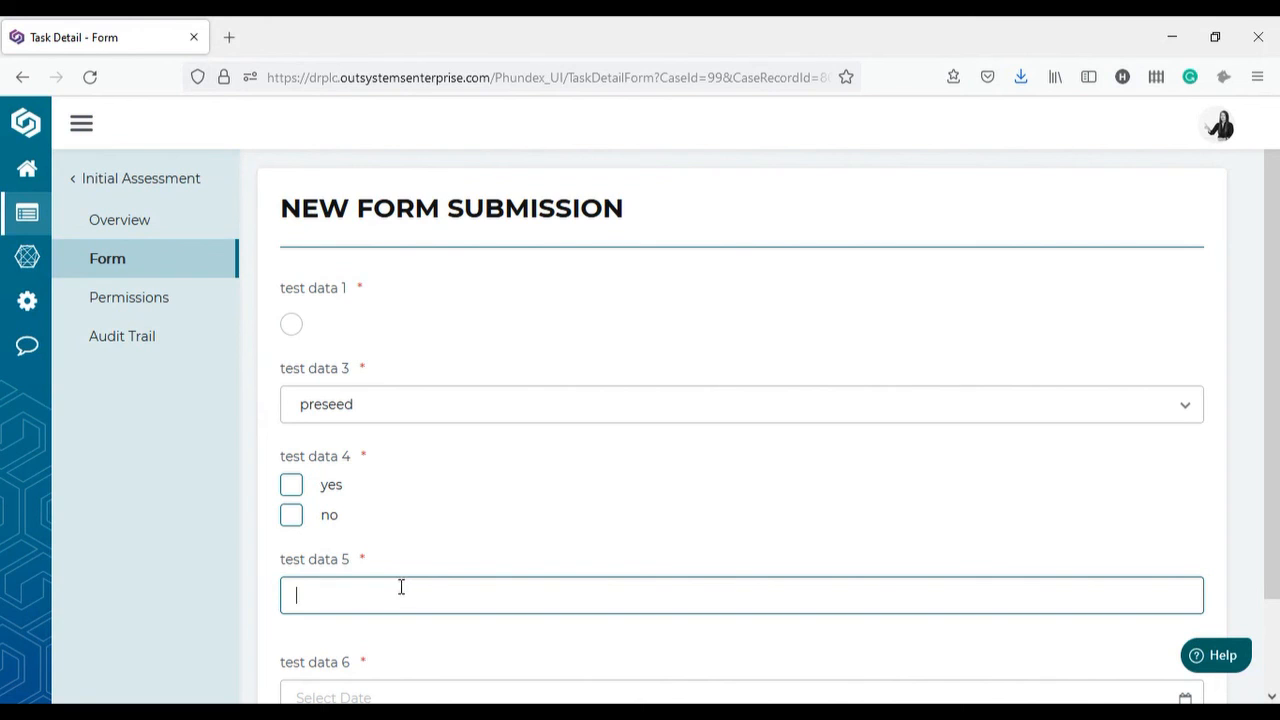
text(-2)
scroll(374, 689, down, 2)
click(349, 612)
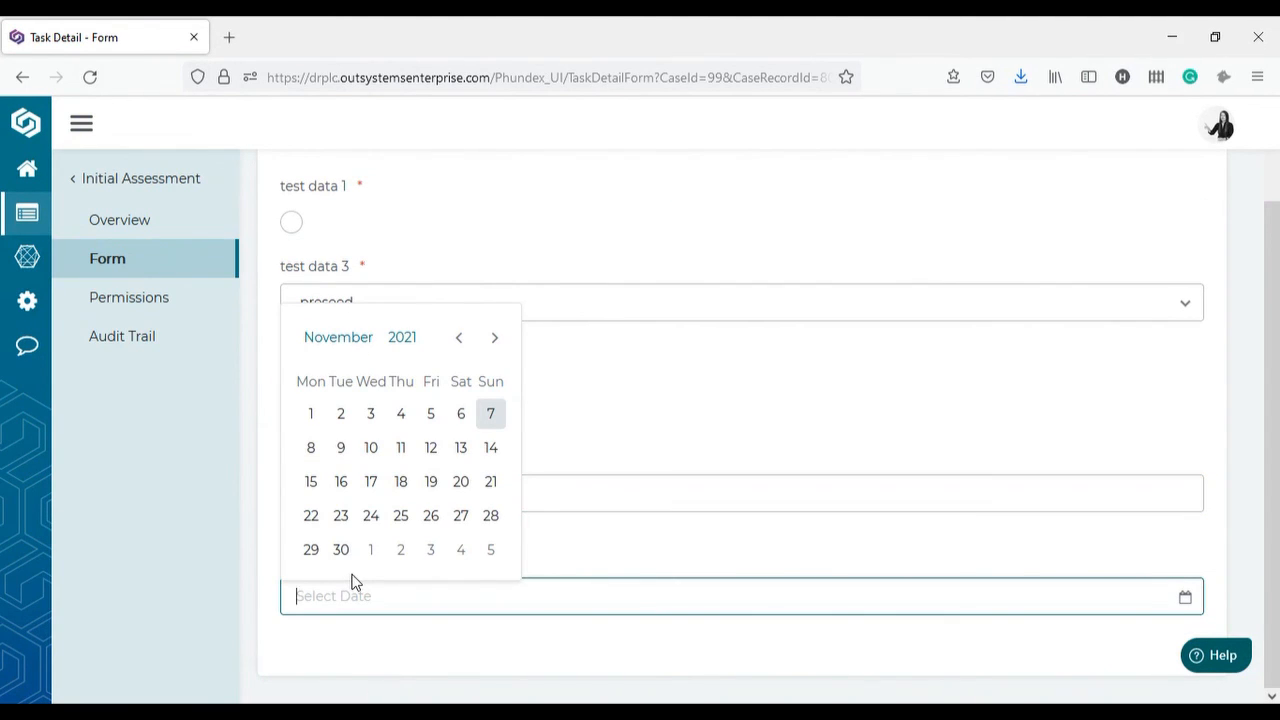
click(152, 178)
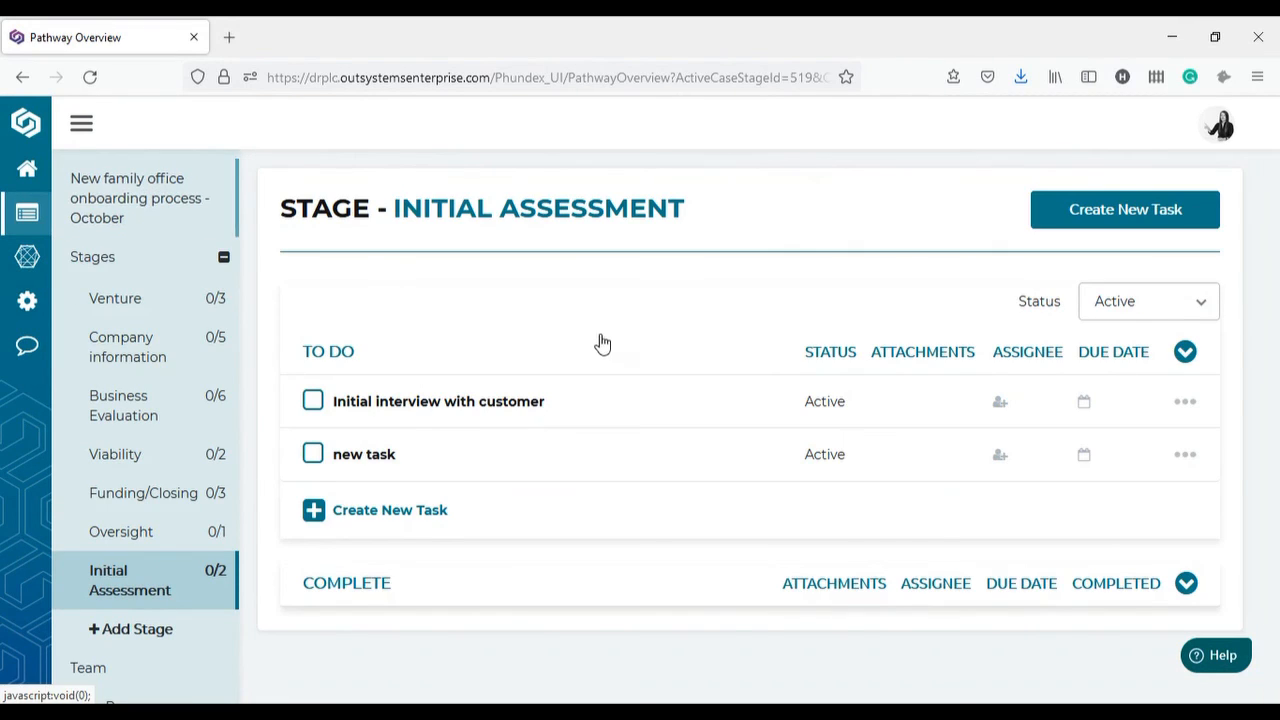